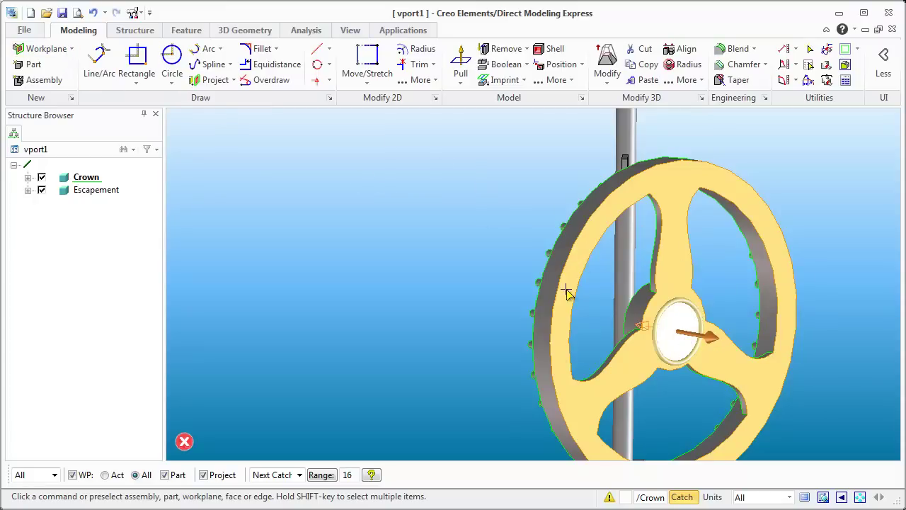
Step: Try projecting the Crown's front face as geometry onto a new workplane, and undo it
left_click(73, 51)
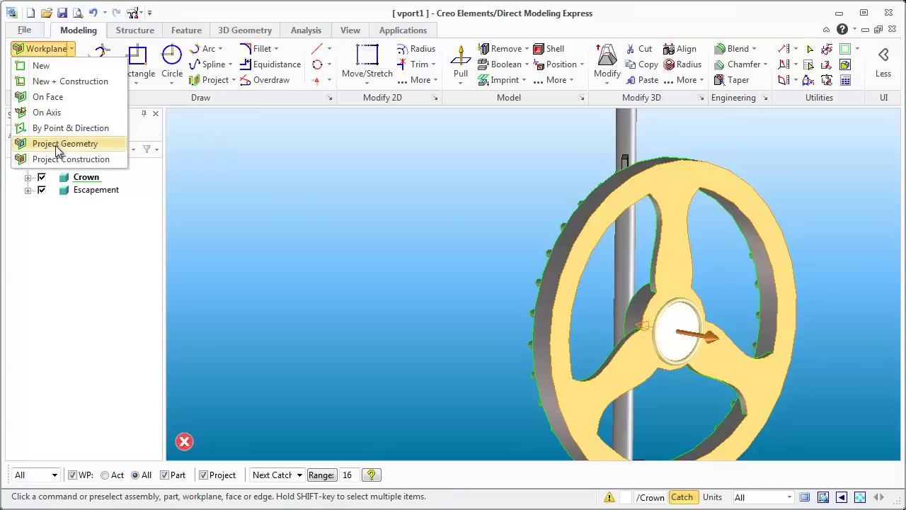
left_click(57, 148)
left_click(657, 293)
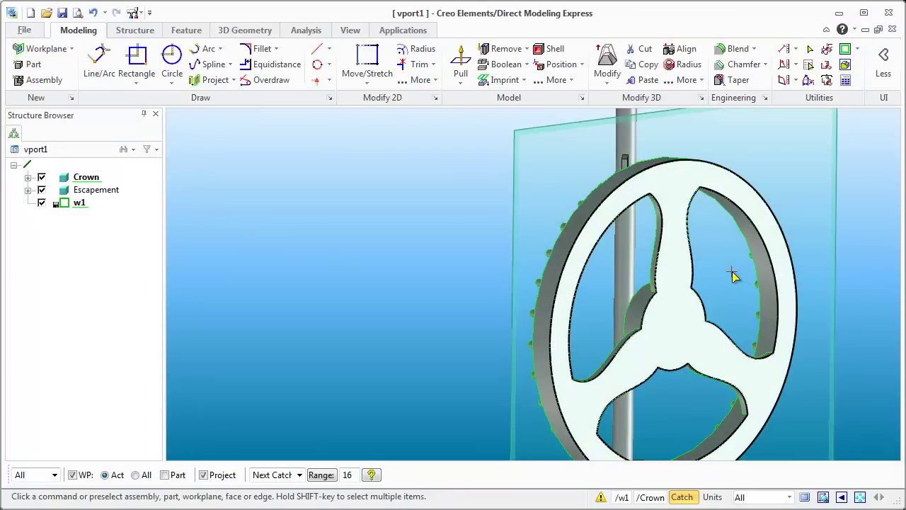
key("ctrl+z")
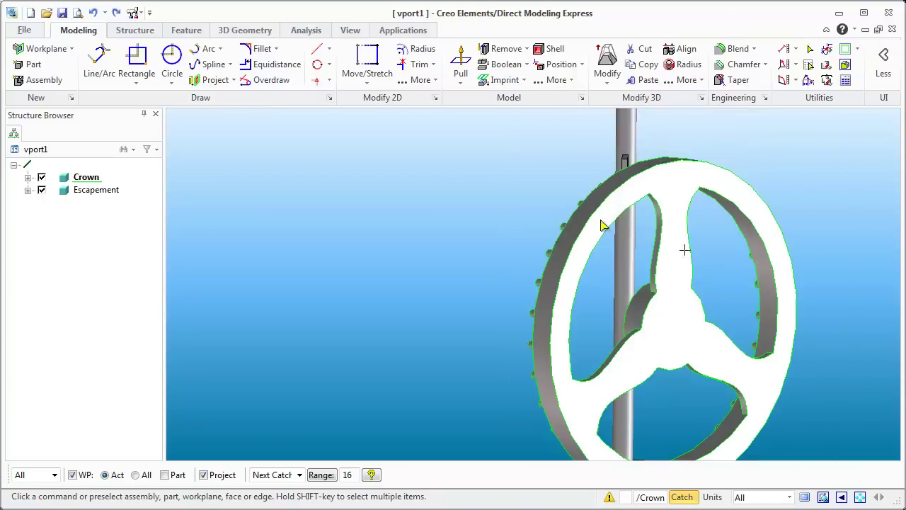
Step: Create a new workplane on the Crown's front face with the face outlines projected as construction geometry
left_click(57, 49)
left_click(57, 160)
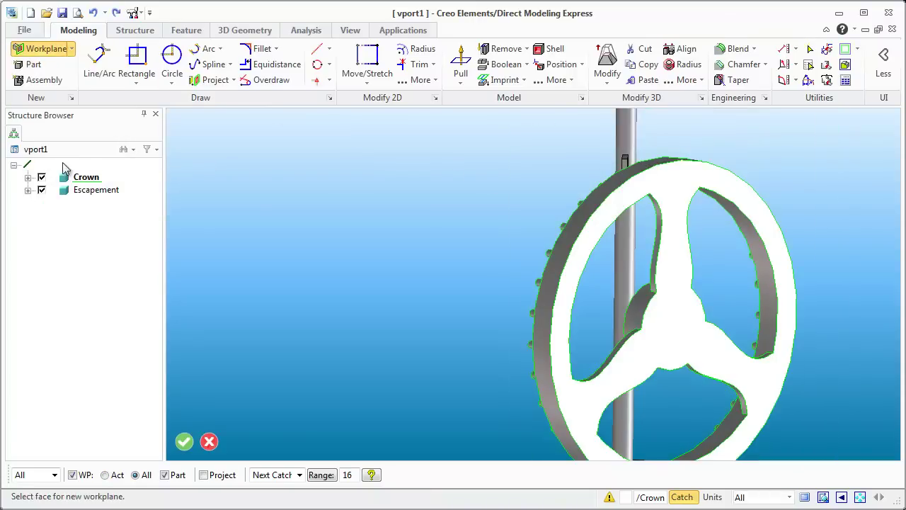
left_click(698, 352)
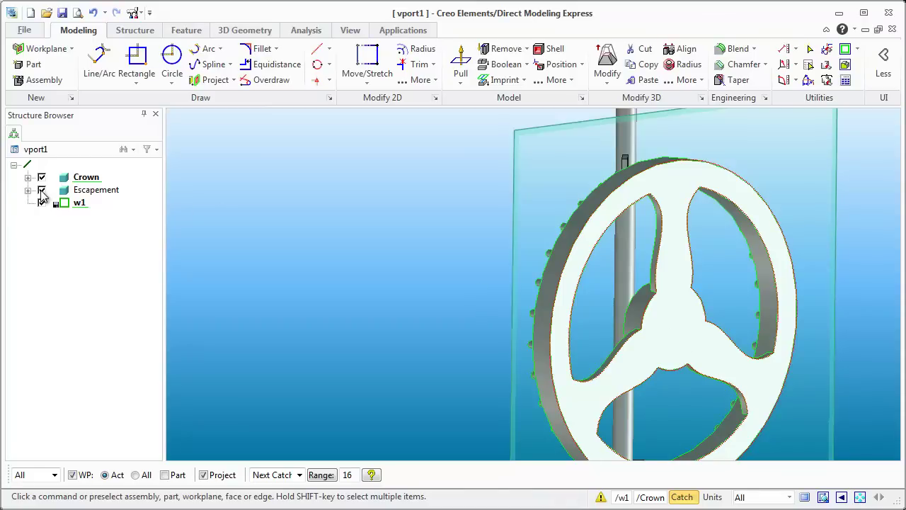
Step: Hide the Escapement and Crown briefly to examine the projected construction lines on workplane w1, and show both parts again
left_click(41, 191)
left_click(41, 178)
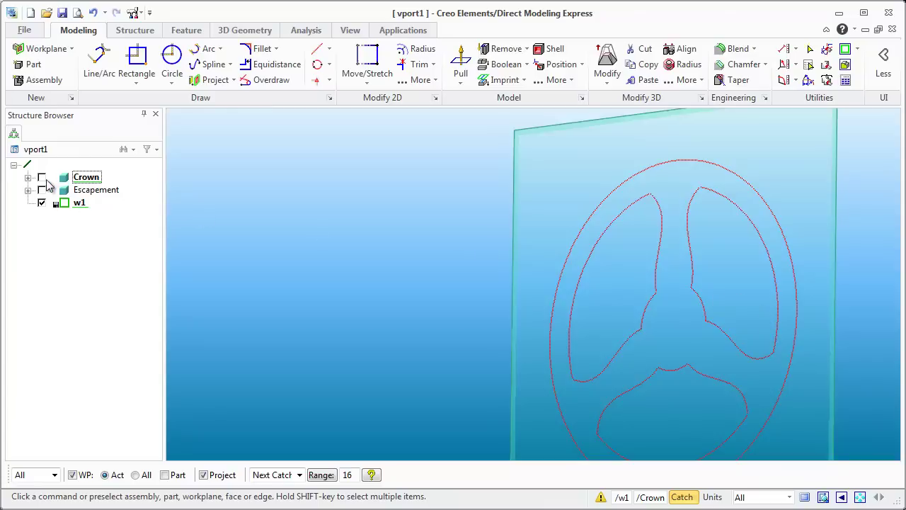
left_click(41, 177)
left_click(41, 190)
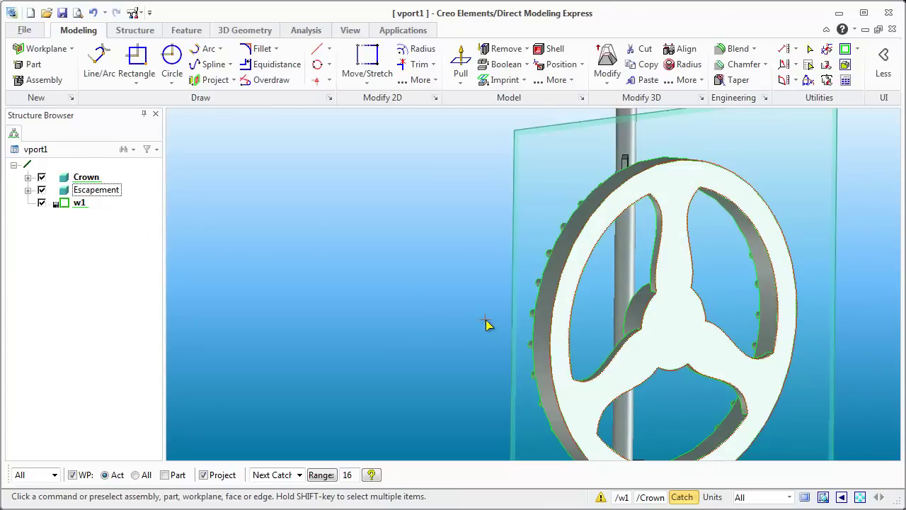
Step: Set the Crown part's base color to Red in its part properties
scroll(449, 318, "down", 5)
middle_click_drag(449, 317, 399, 240)
scroll(427, 251, "up", 4)
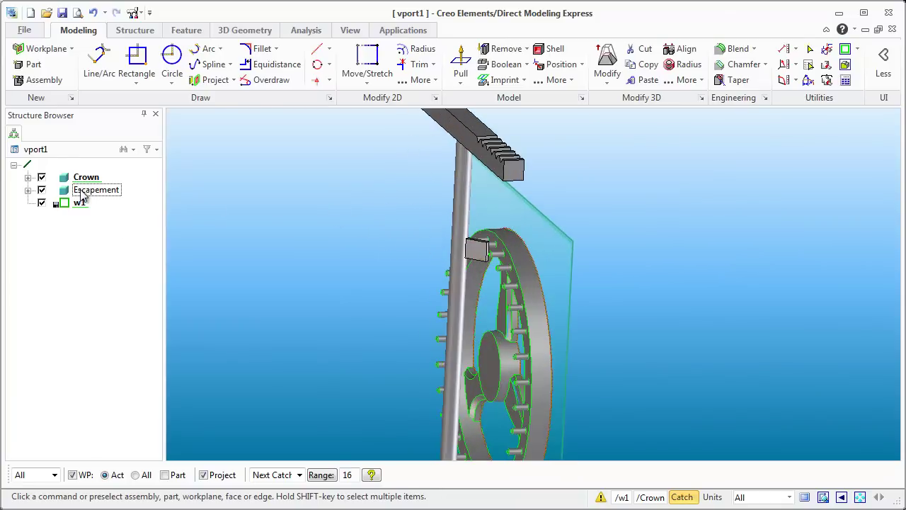
left_click(82, 191)
right_click(82, 194)
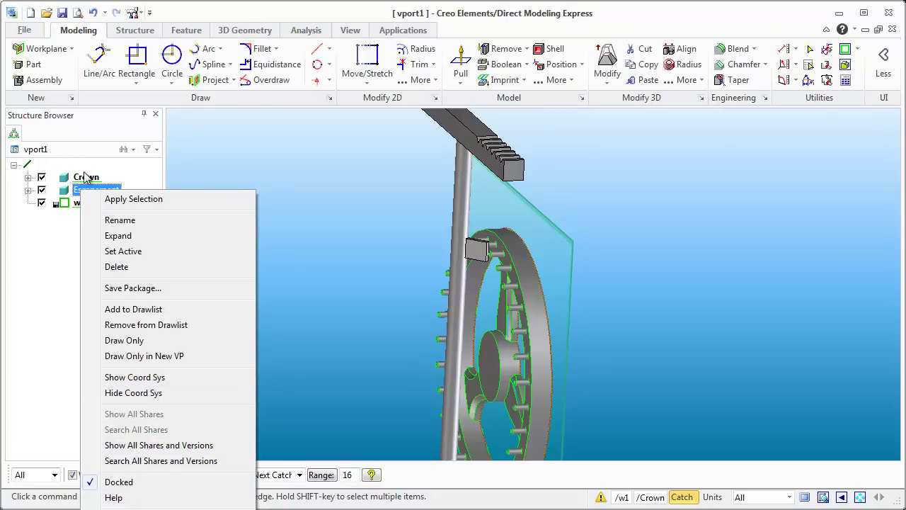
right_click(84, 179)
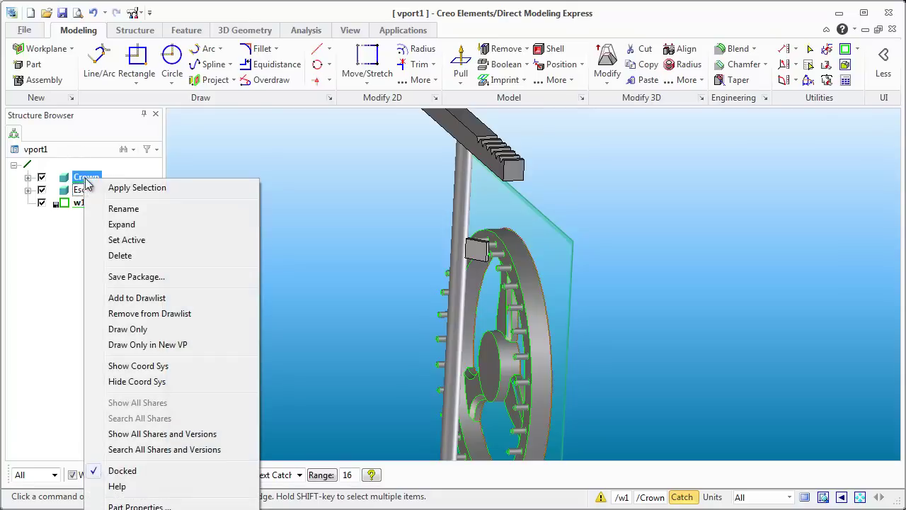
left_click(127, 506)
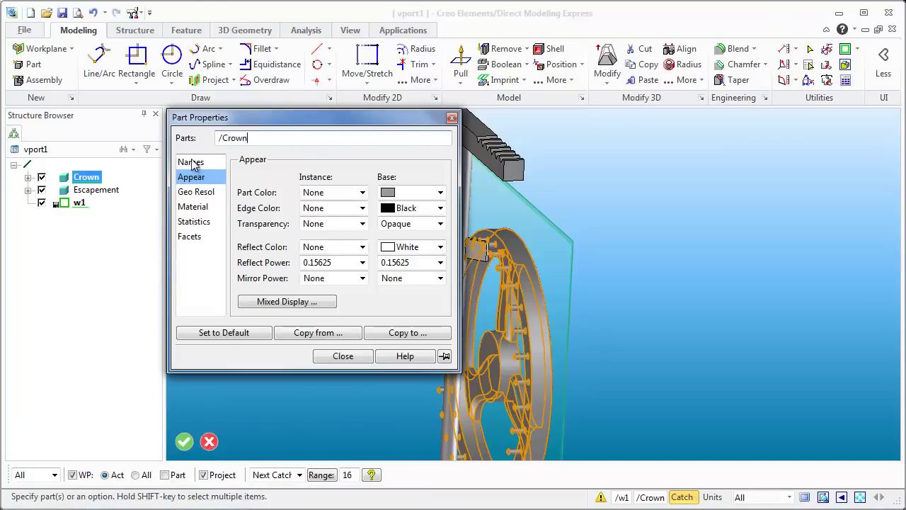
left_click(191, 163)
left_click(197, 177)
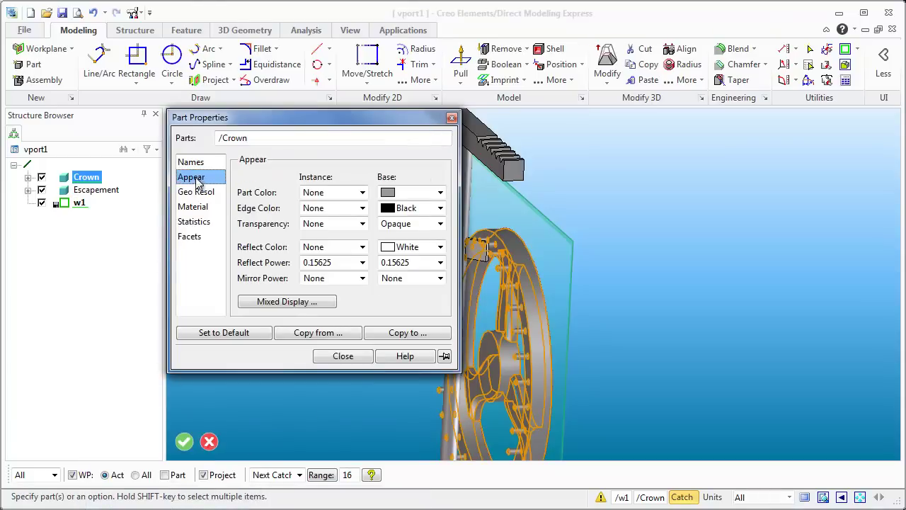
left_click(440, 192)
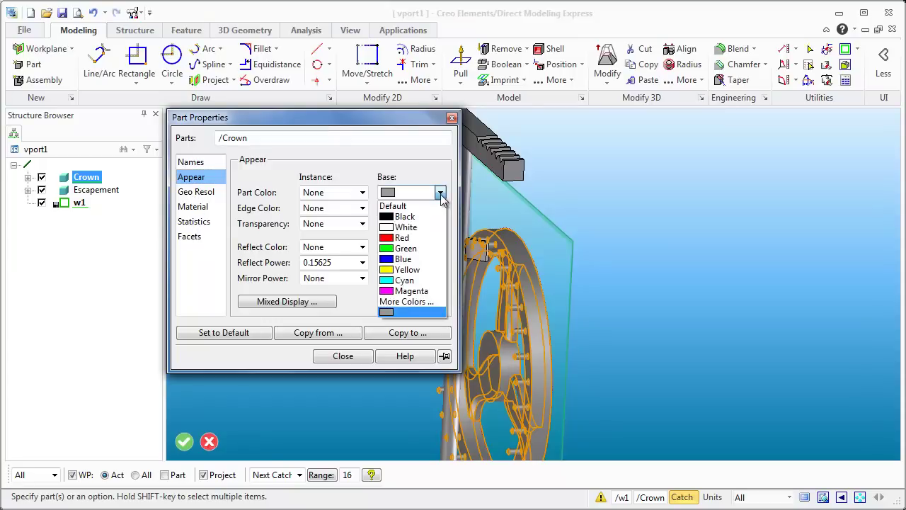
left_click(416, 242)
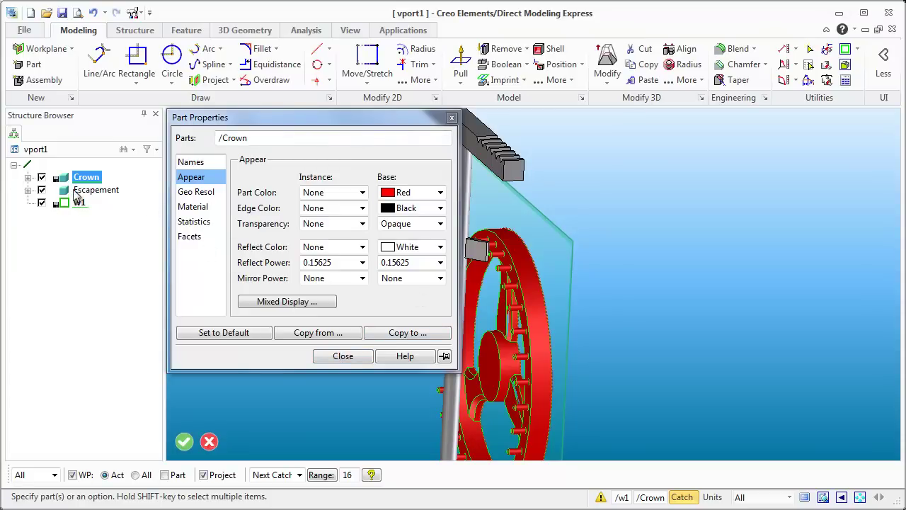
Step: Set the Escapement part's base color to Yellow and close the part properties
left_click(92, 190)
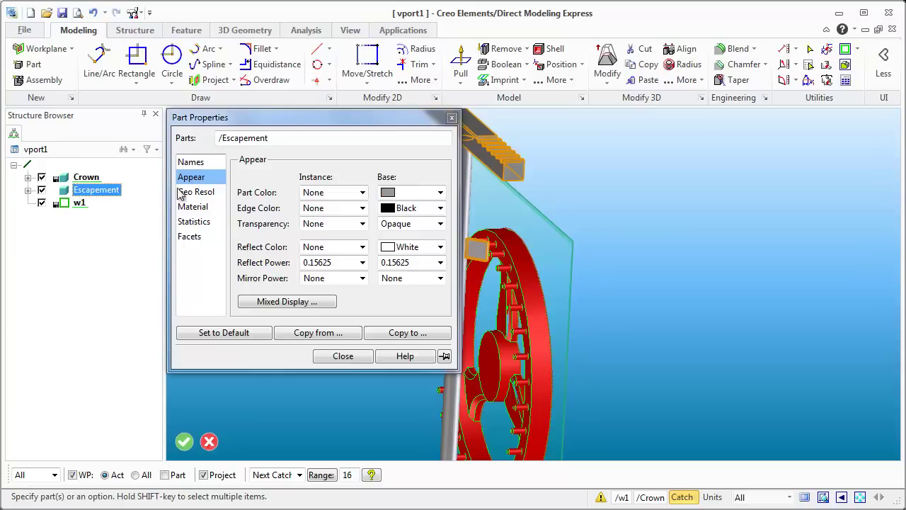
left_click(441, 192)
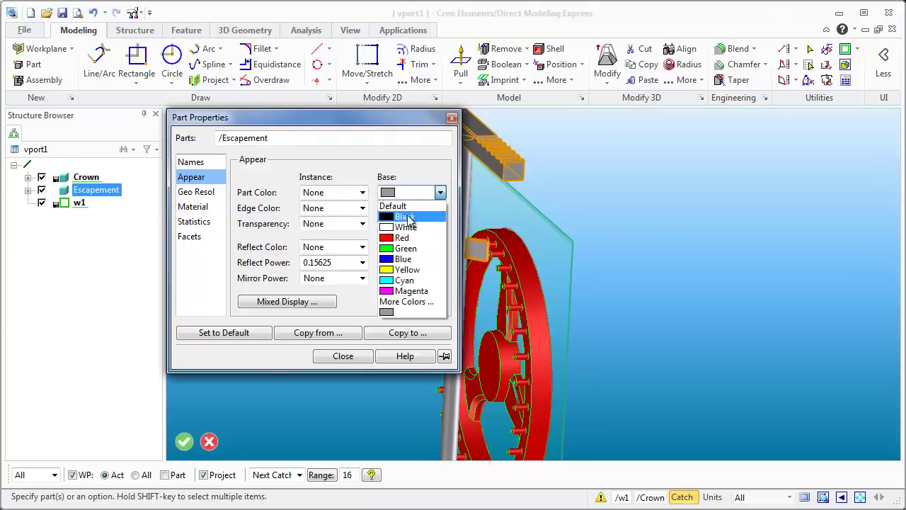
left_click(400, 270)
left_click(344, 358)
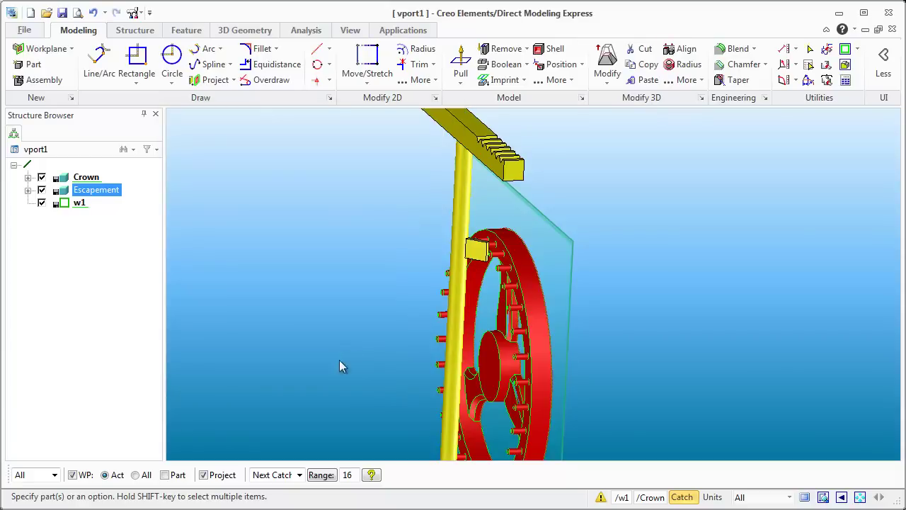
Step: Hide the Escapement and Crown parts, leaving only workplane w1 displayed
middle_click_drag(298, 363, 486, 267)
scroll(605, 283, "up", 3)
scroll(555, 281, "down", 3)
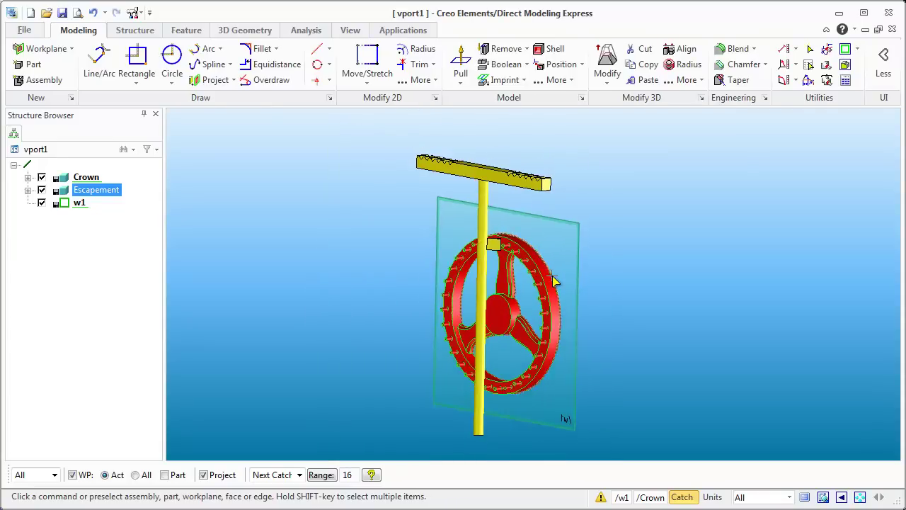
middle_click_drag(568, 277, 542, 273)
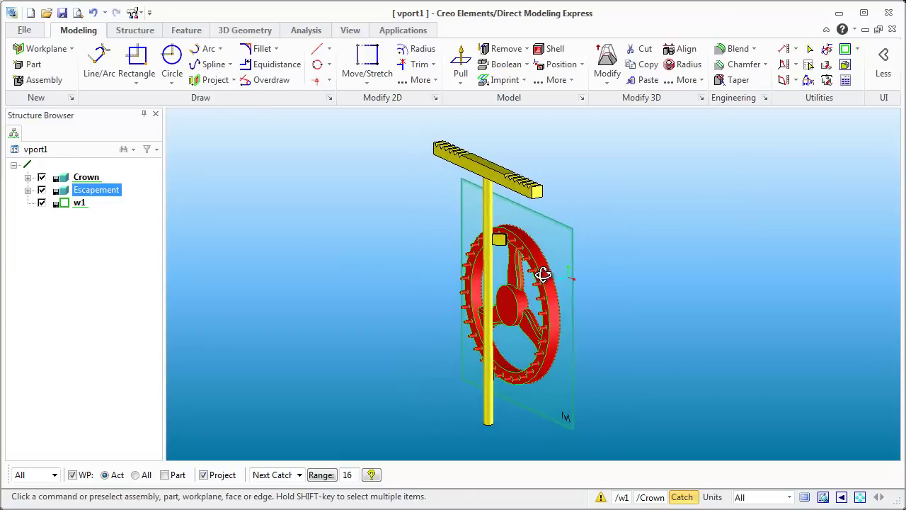
left_click(41, 190)
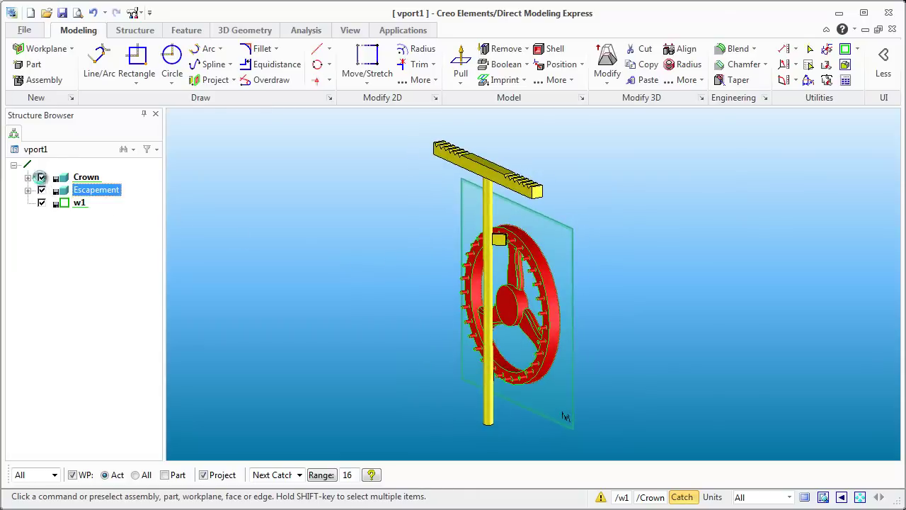
left_click(41, 177)
Step: Turn the view square onto workplane w1 and frame the projected wheel outline
middle_click_drag(661, 265, 510, 255)
scroll(519, 272, "up", 2)
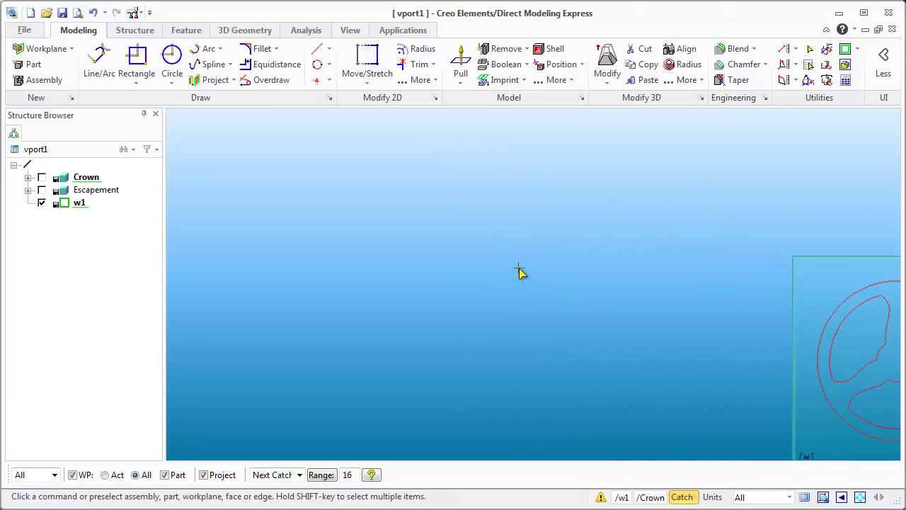
left_click(637, 324)
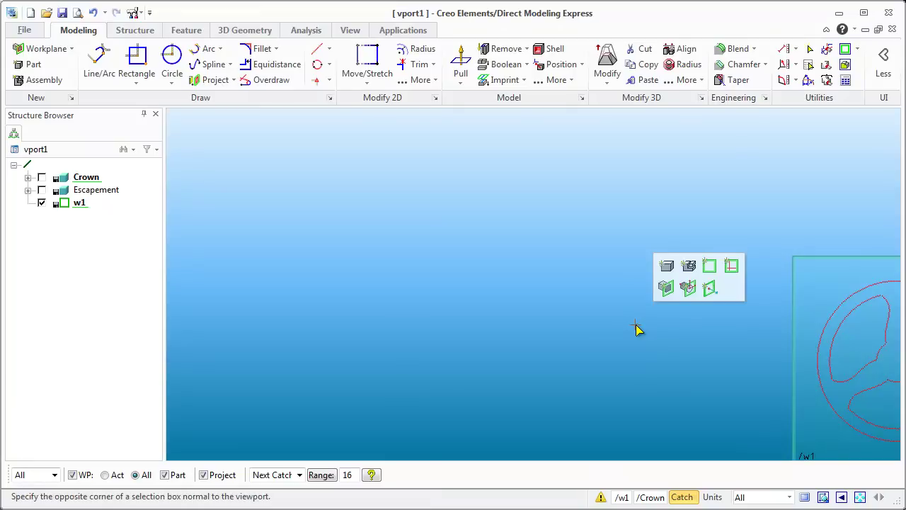
middle_click(633, 332)
left_click(536, 322)
scroll(543, 279, "up", 4)
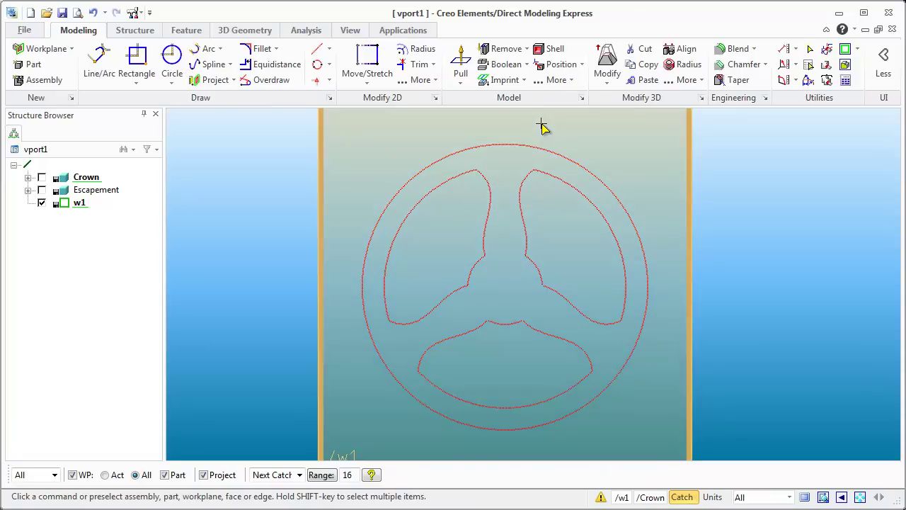
scroll(552, 163, "down", 2)
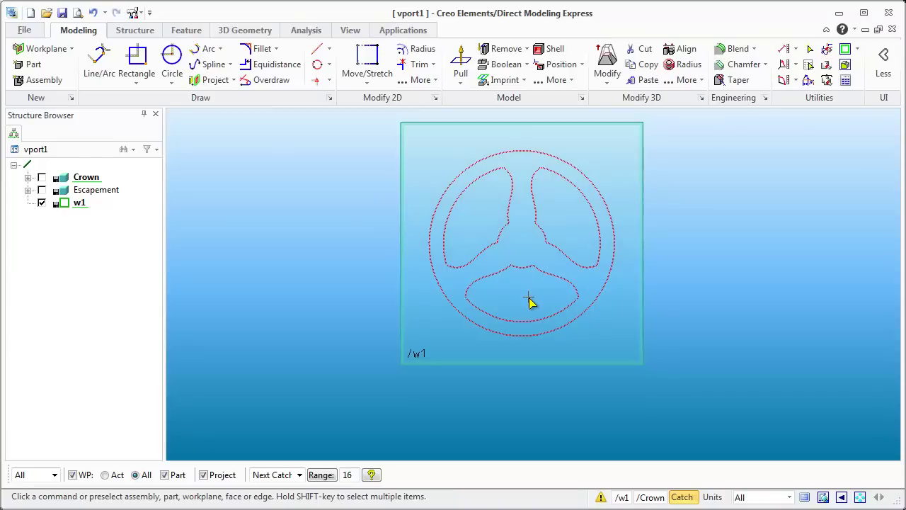
scroll(574, 281, "down", 2)
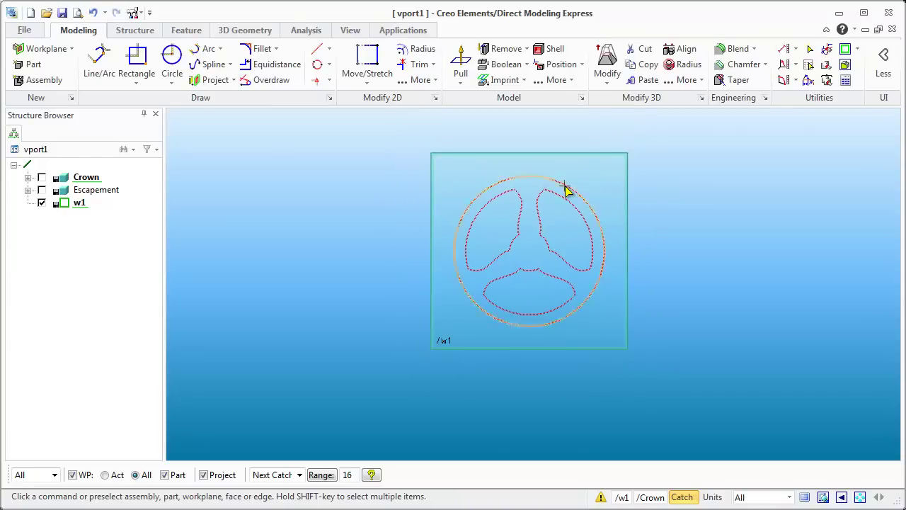
scroll(567, 188, "up", 2)
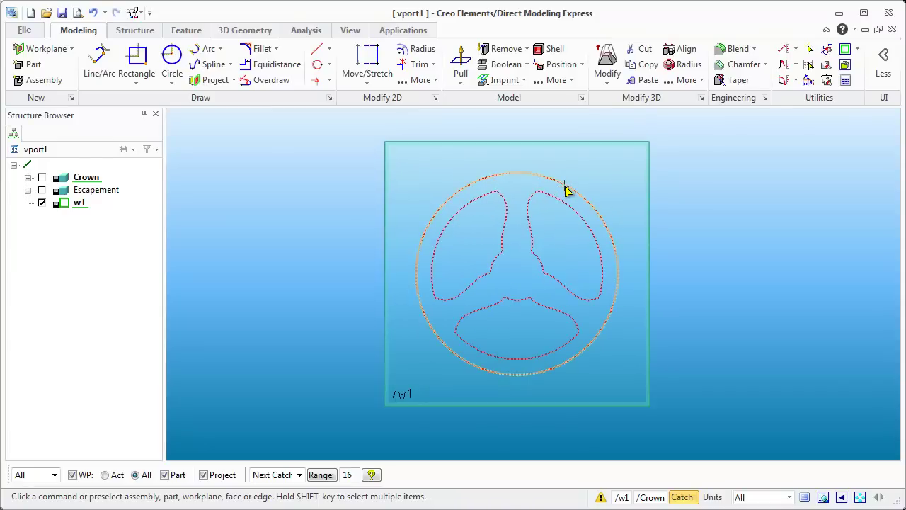
left_click(329, 49)
left_click(340, 82)
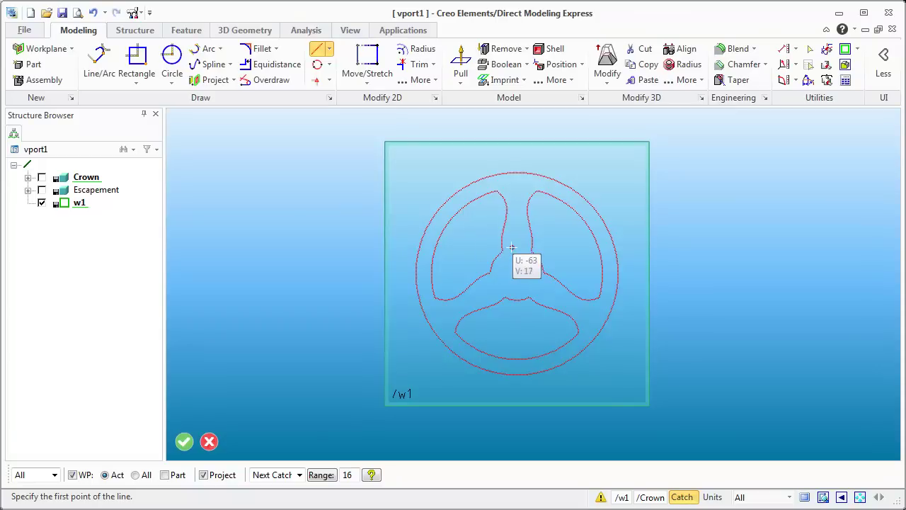
key("Escape")
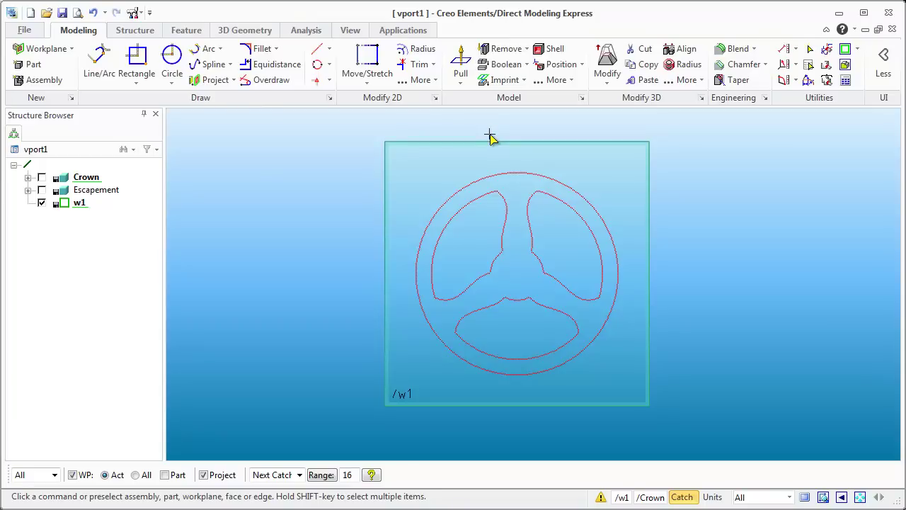
left_click(328, 65)
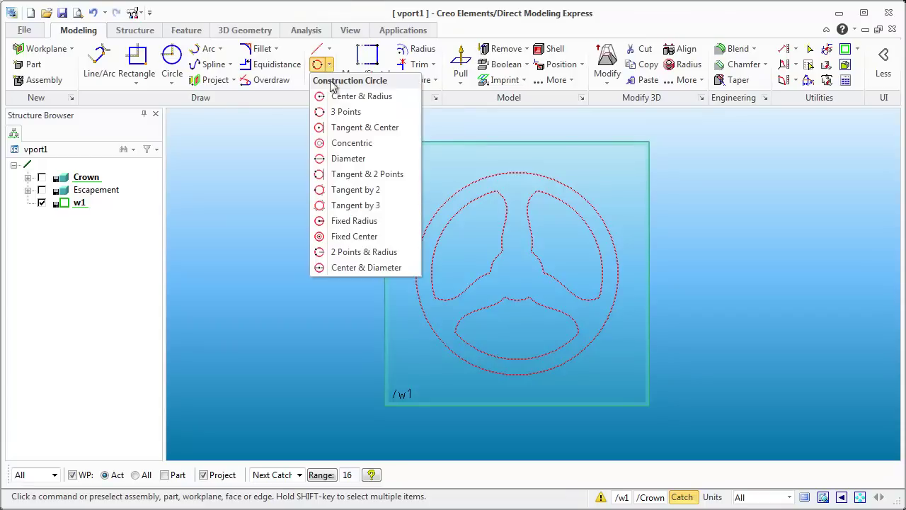
left_click(344, 112)
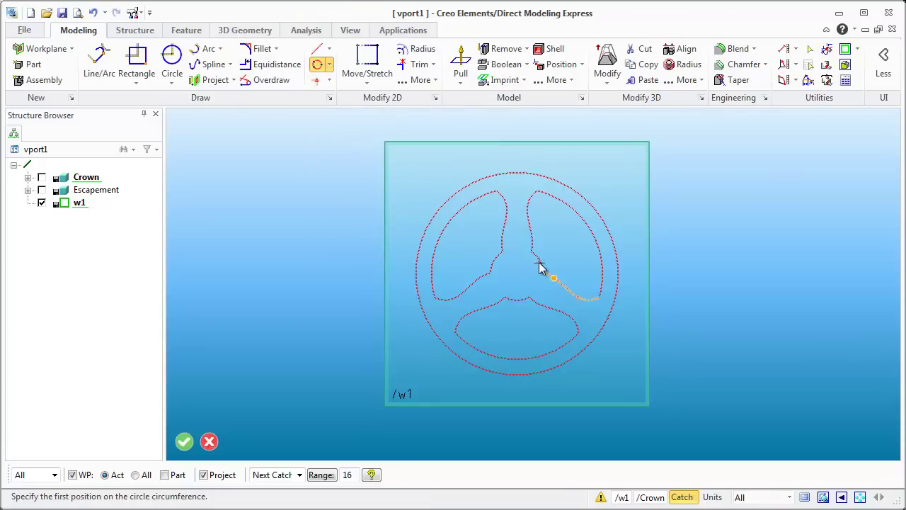
scroll(539, 267, "up", 5)
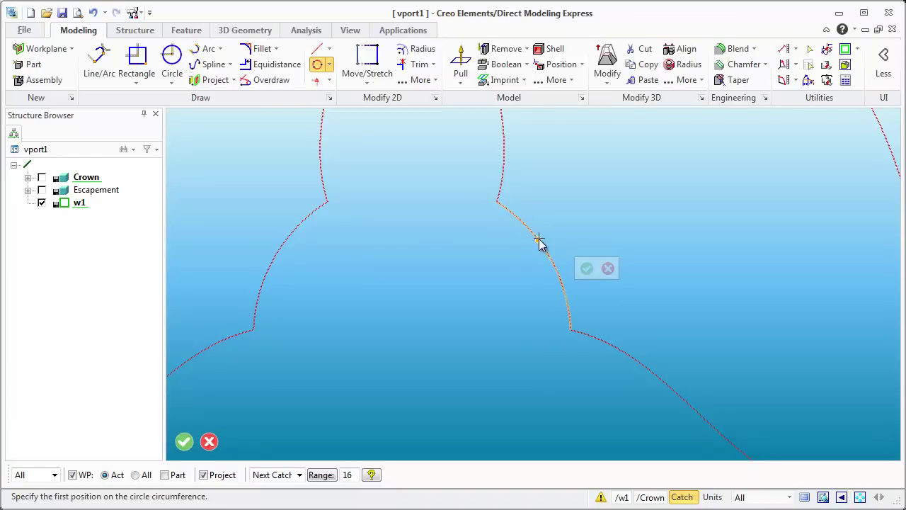
key("Escape")
Step: Draw a three-point circle over the wheel outline's three inner hub arcs, making it tangent to the upper-right arc at the first point
left_click(175, 57)
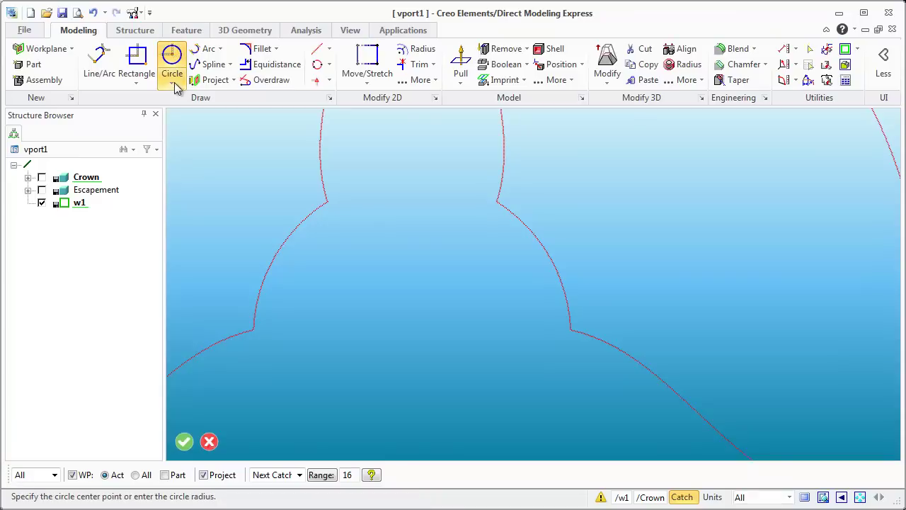
left_click(172, 84)
left_click(193, 130)
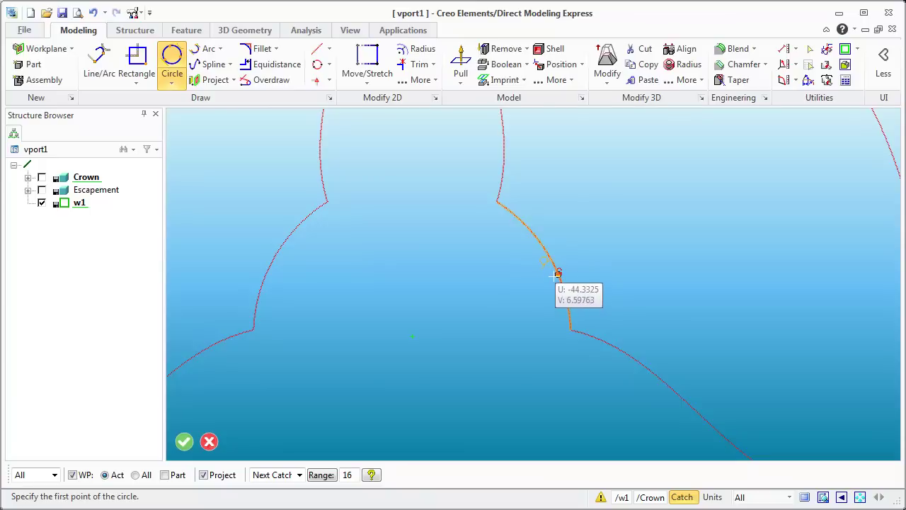
mouse_move(555, 275)
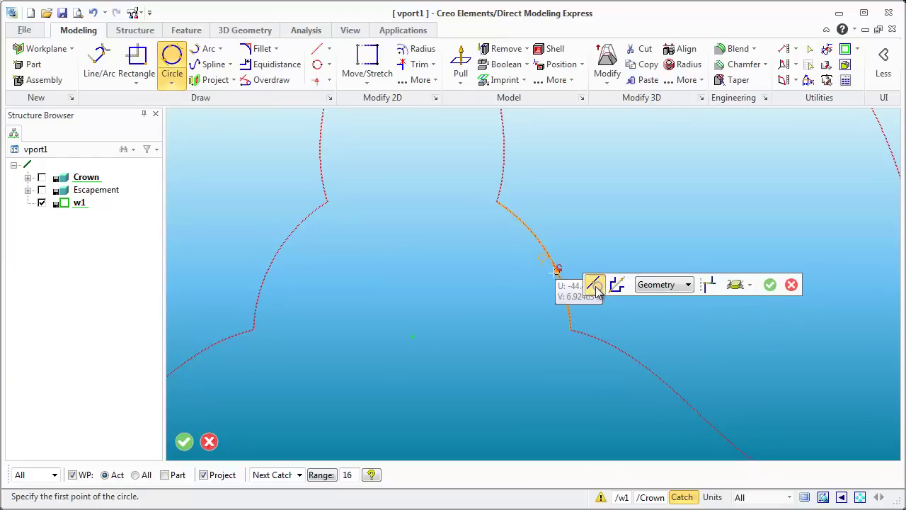
left_click(595, 285)
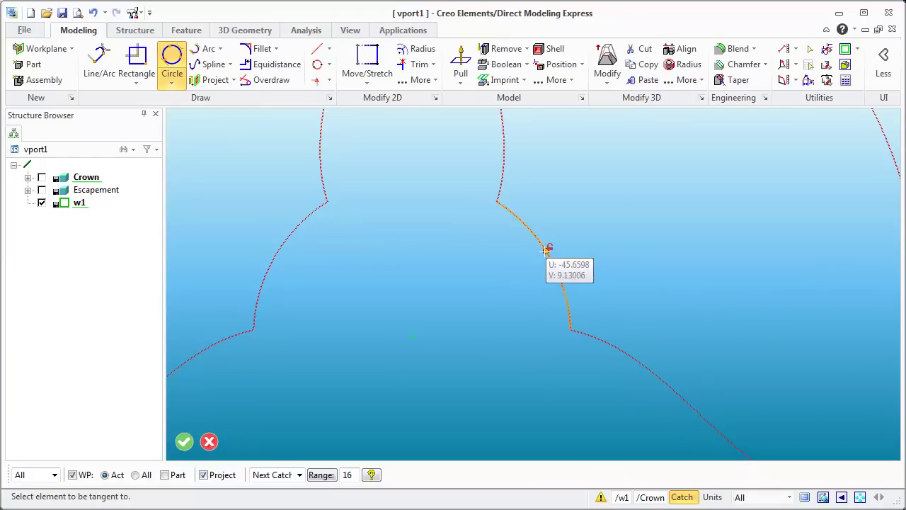
left_click(545, 251)
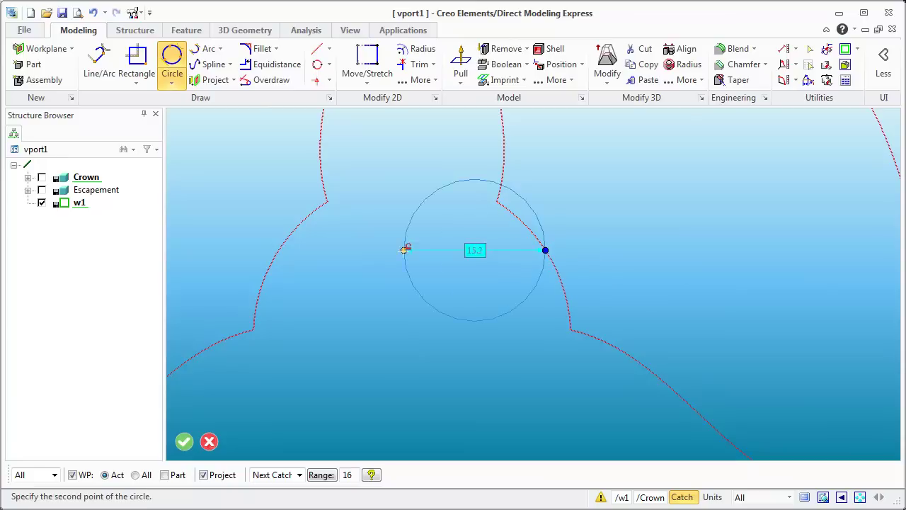
left_click(278, 252)
scroll(401, 318, "down", 5)
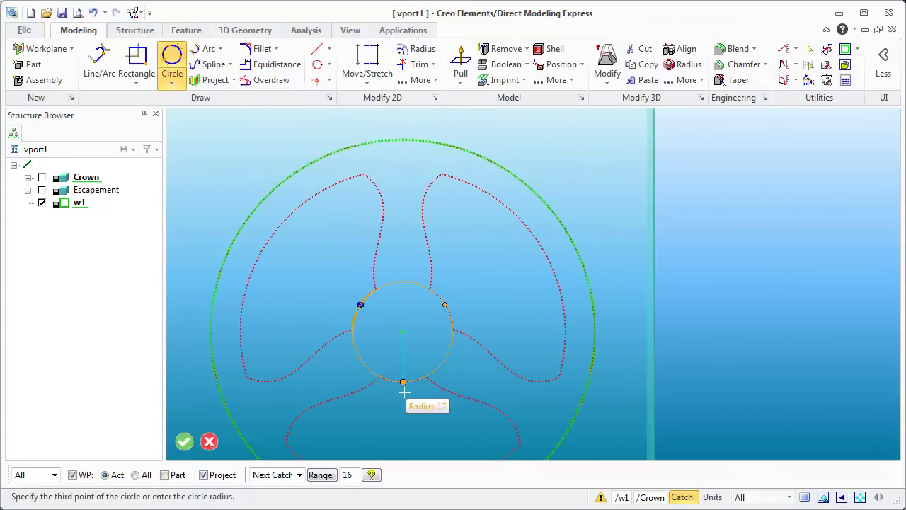
left_click(408, 383)
scroll(408, 383, "up", 5)
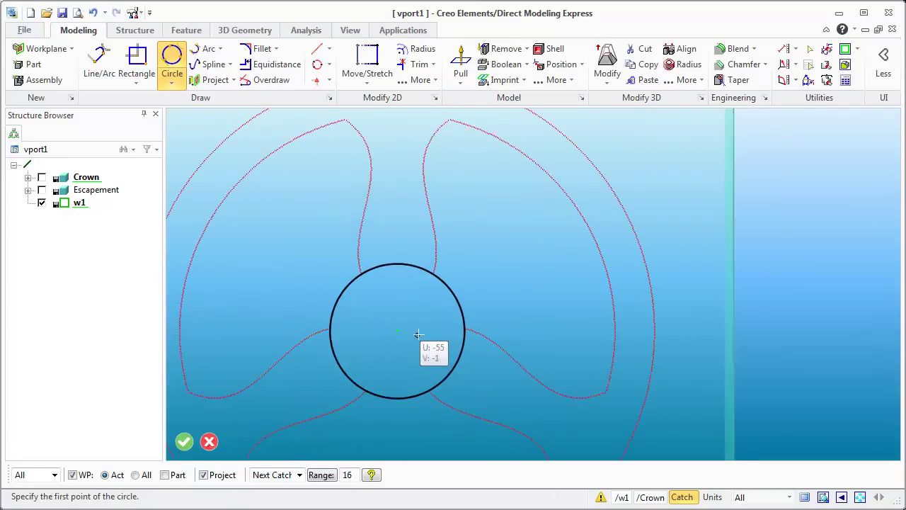
key("Escape")
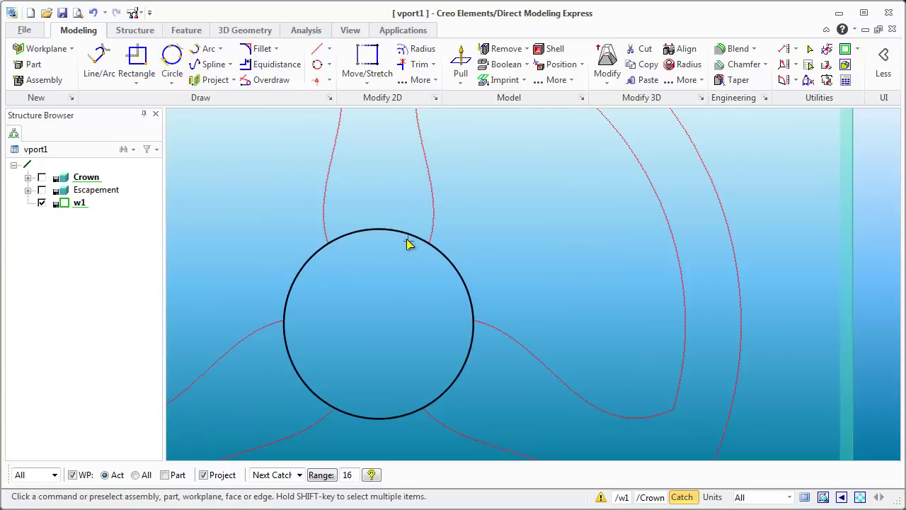
Step: Set the hub circle's radius to 12 and convert the circle to construction geometry
left_click(410, 237)
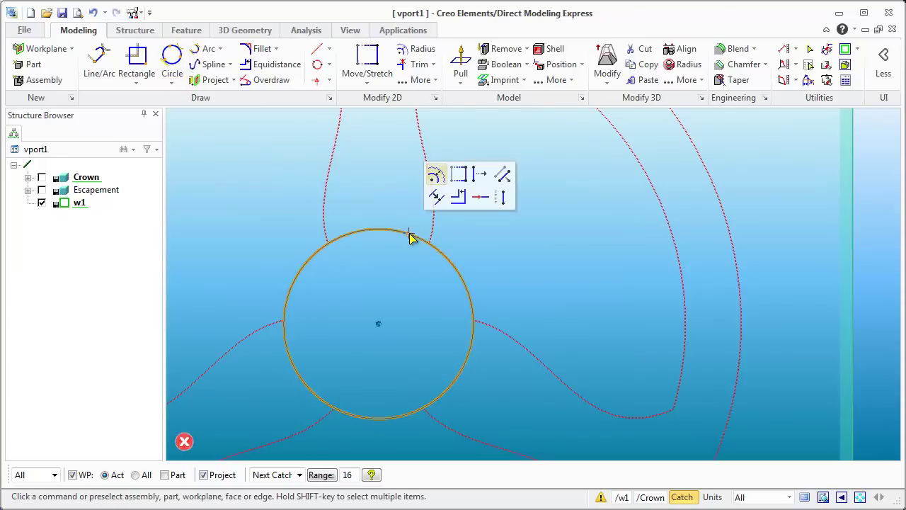
left_click(434, 175)
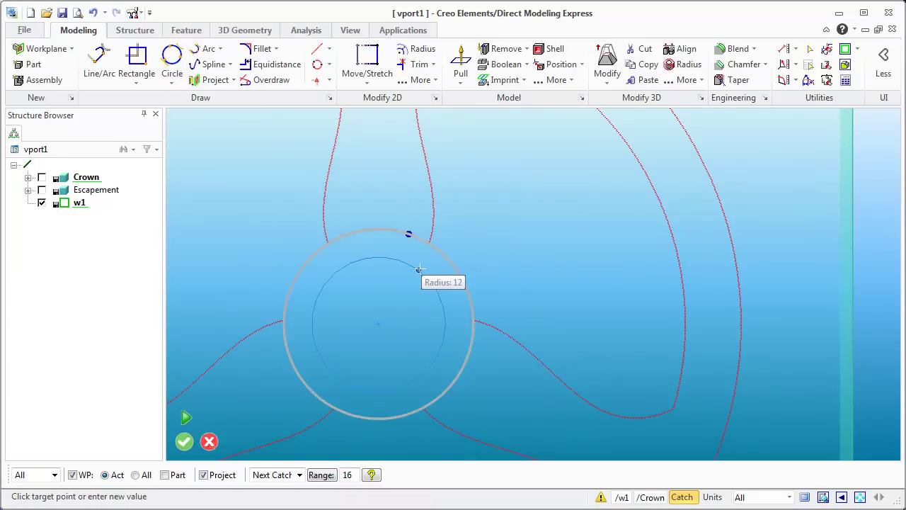
left_click(419, 269)
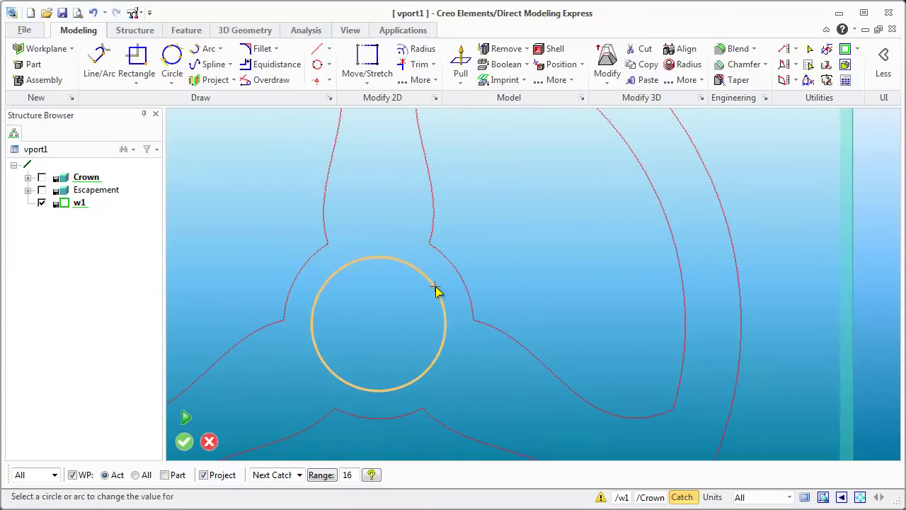
key("Escape")
left_click(435, 288)
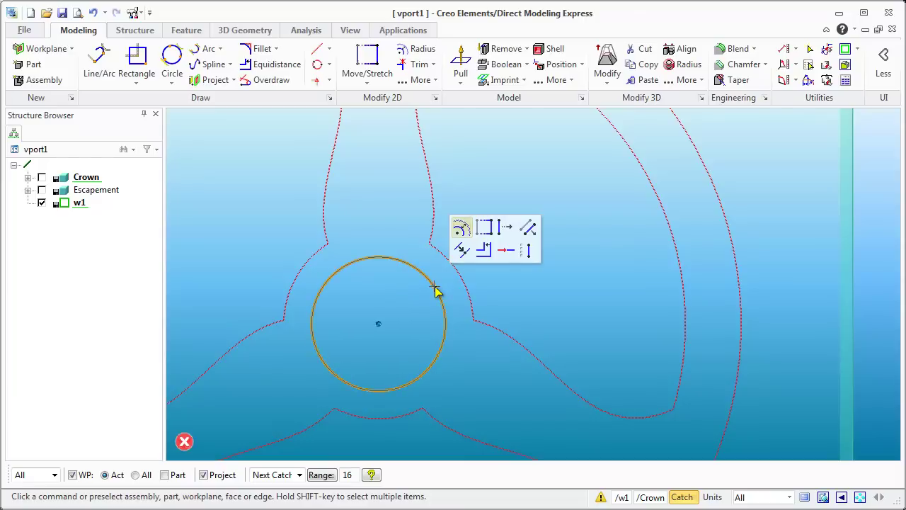
left_click(504, 254)
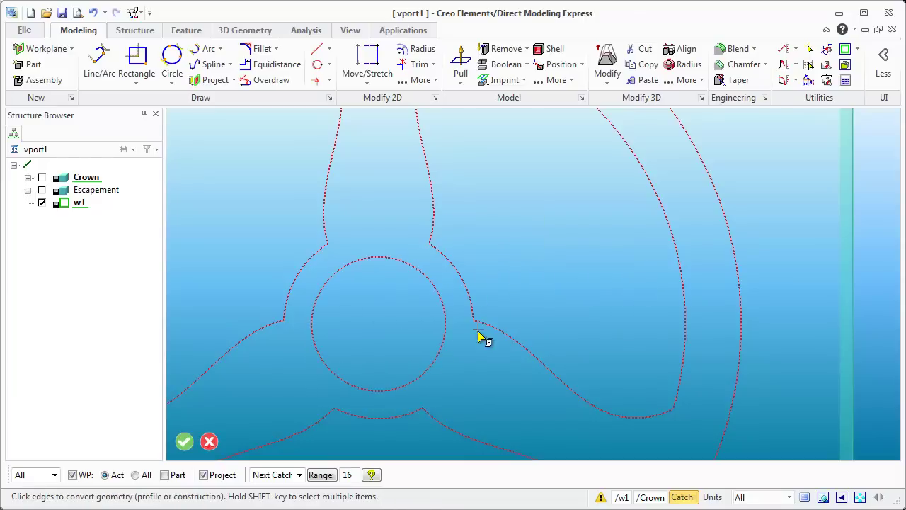
Step: Place a construction cross at the wheel's center
scroll(468, 369, "down", 5)
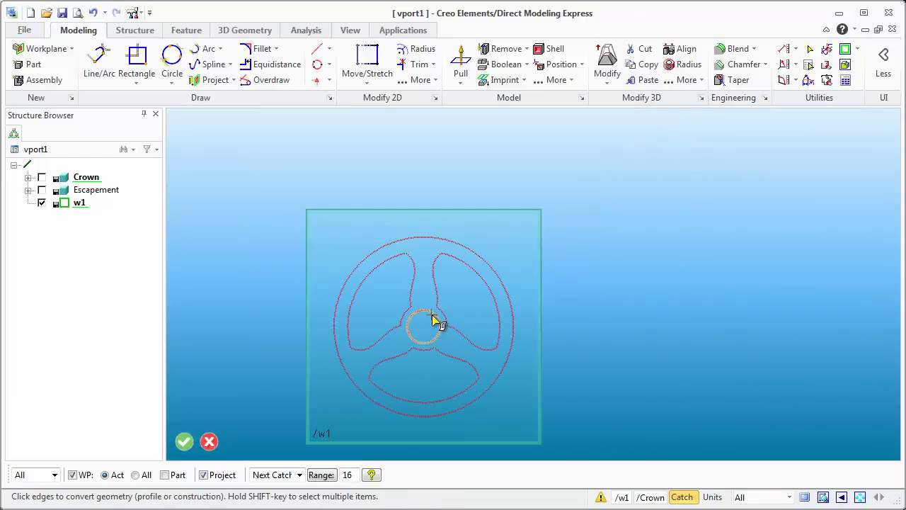
scroll(435, 320, "up", 2)
left_click(328, 49)
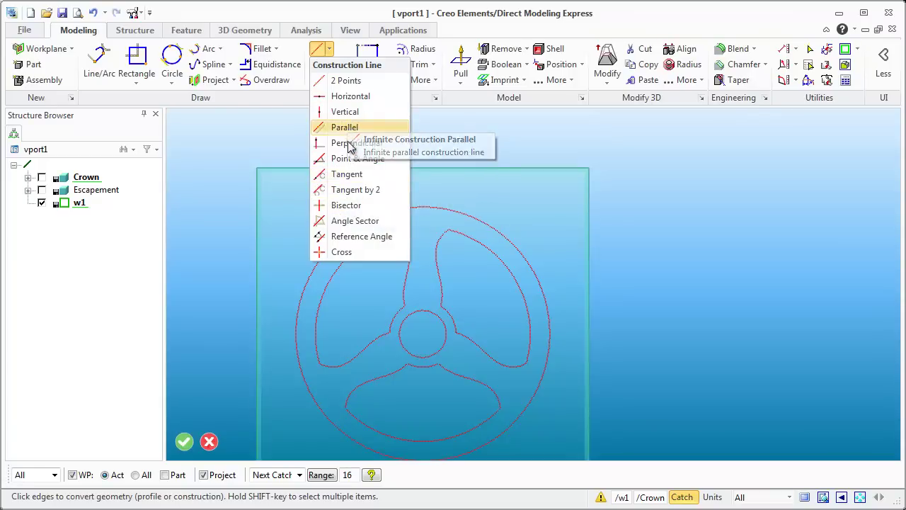
left_click(343, 253)
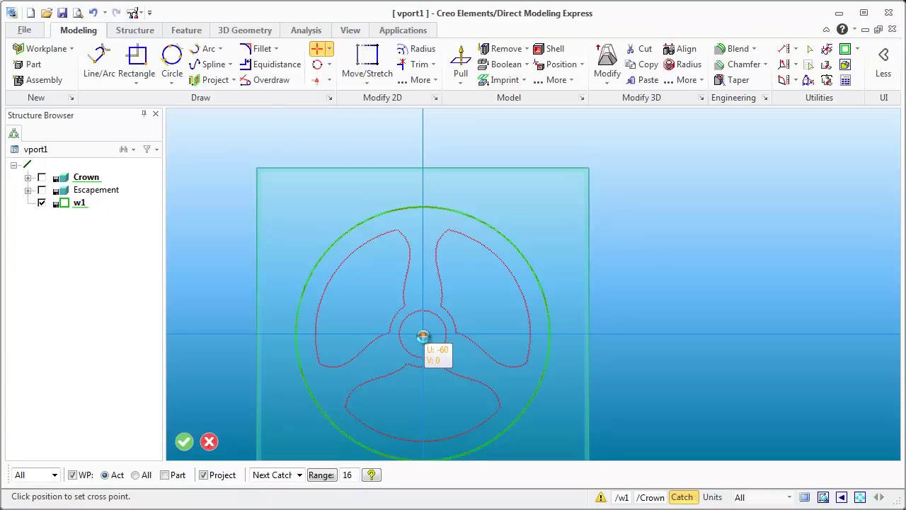
left_click(423, 333)
middle_click(444, 341)
Step: Draw a two-point construction line through the wheel's center at an angle of about 72 degrees
scroll(432, 345, "down", 2)
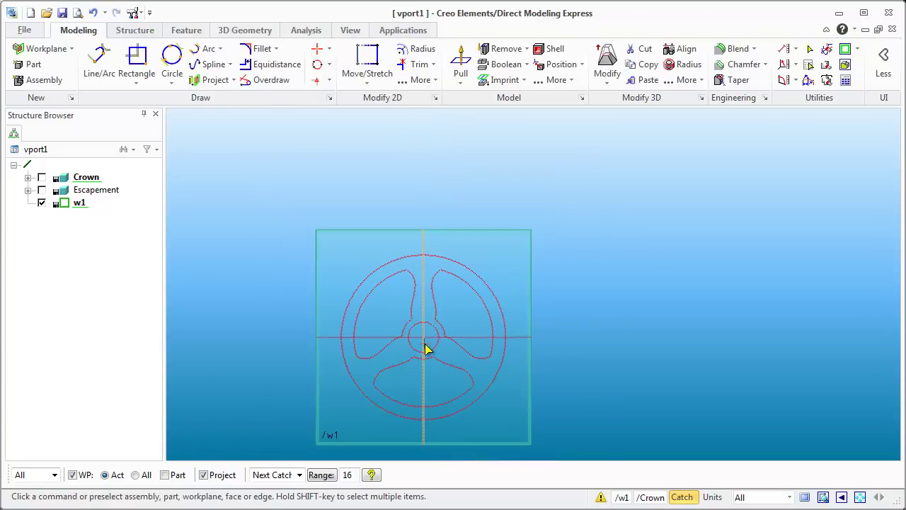
scroll(409, 375, "up", 3)
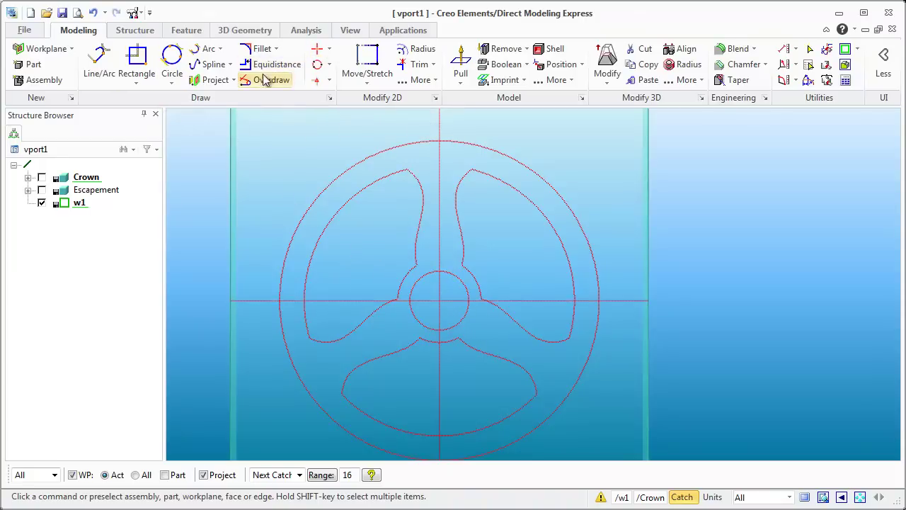
left_click(329, 49)
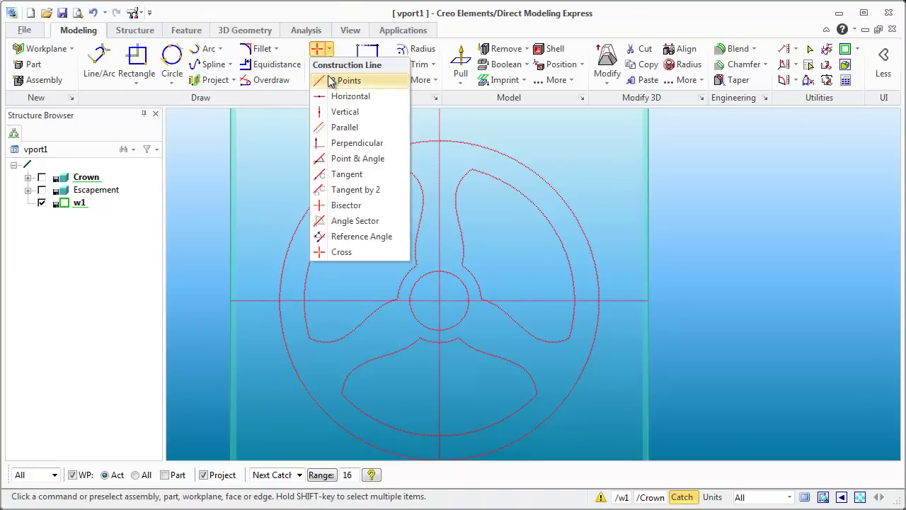
left_click(338, 80)
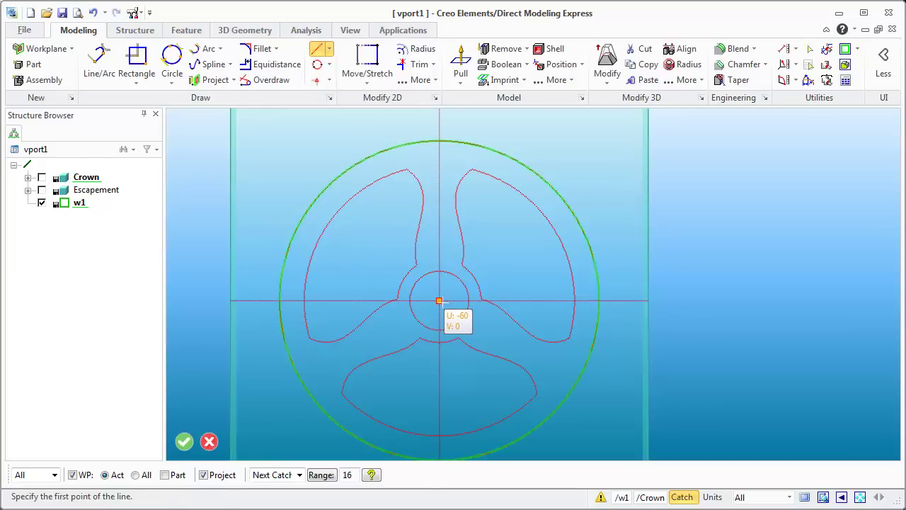
left_click(439, 301)
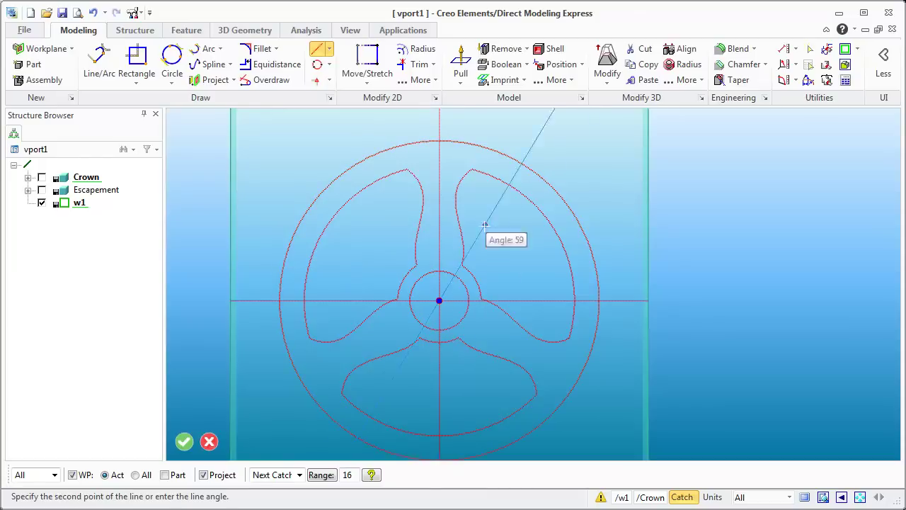
left_click(496, 127)
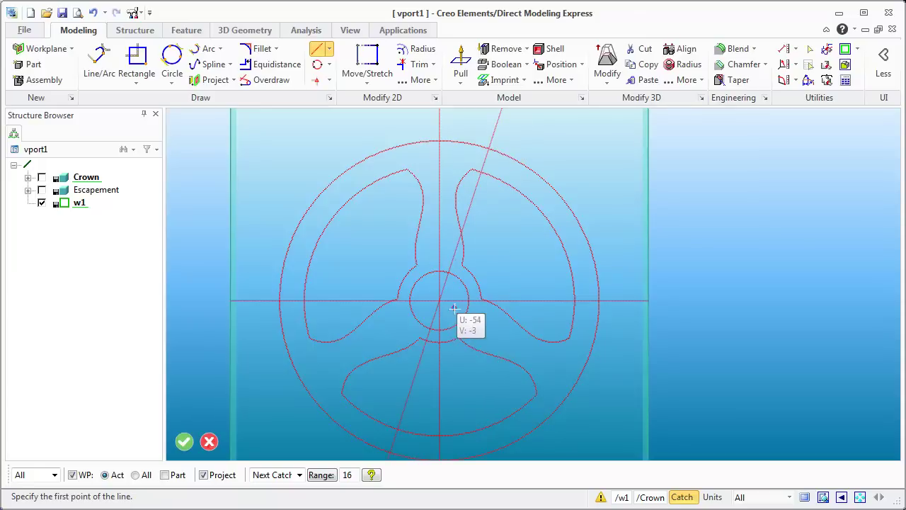
Step: Draw a line 72.5 long from the radius 12 circle's upper intersection with the angled construction line, outward along that construction line
scroll(495, 184, "down", 2)
scroll(460, 403, "up", 4)
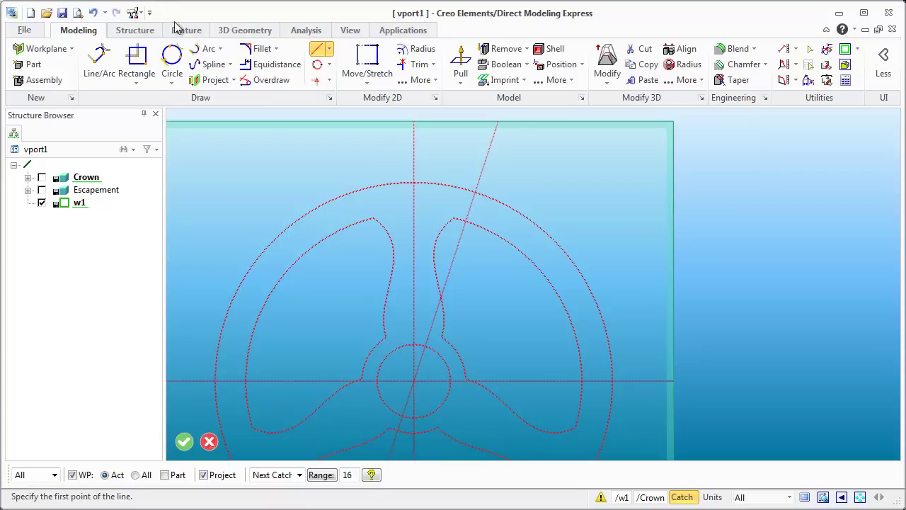
left_click(101, 63)
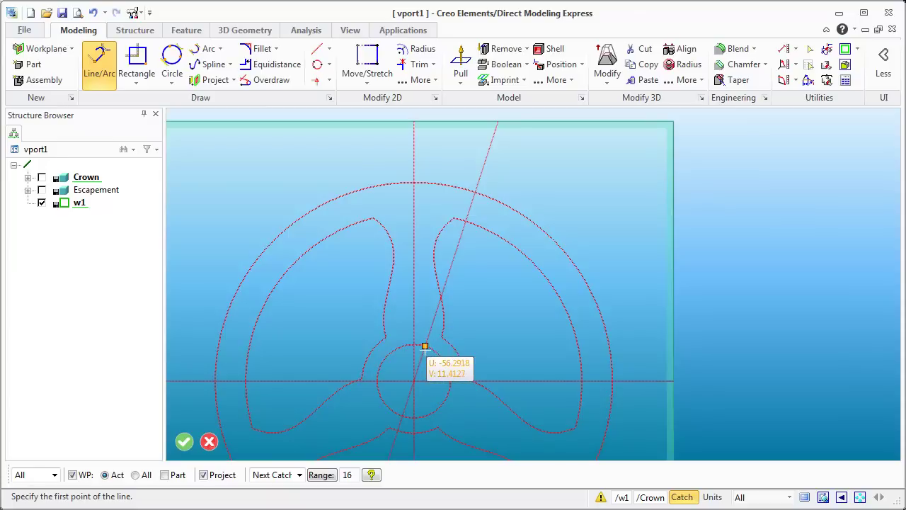
left_click(425, 346)
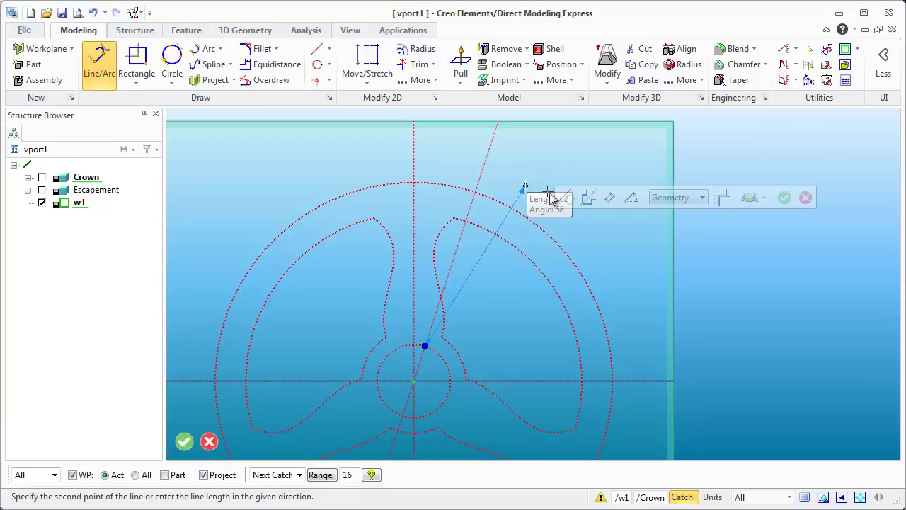
left_click(610, 198)
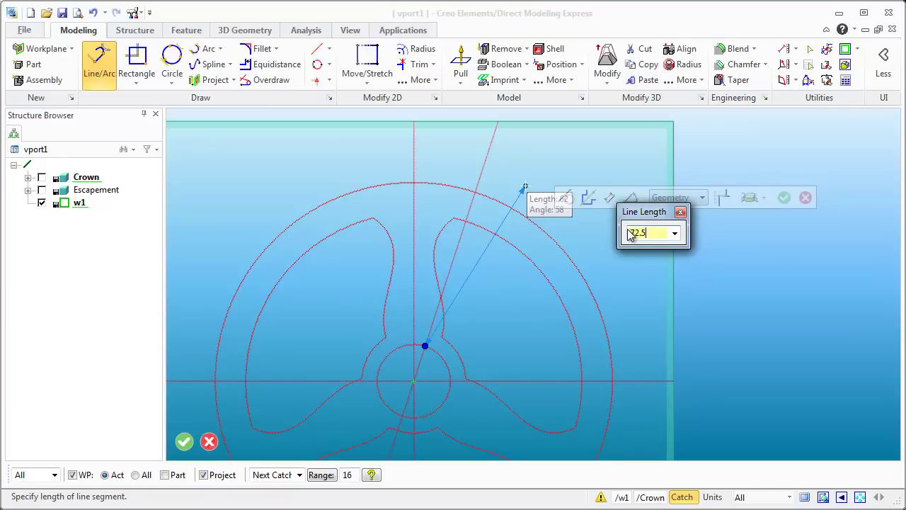
key("Return")
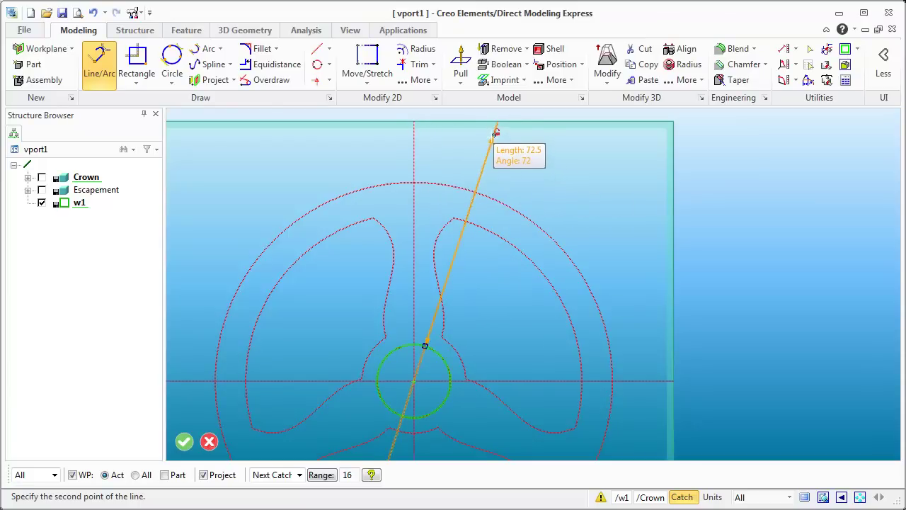
left_click(494, 136)
middle_click(527, 187)
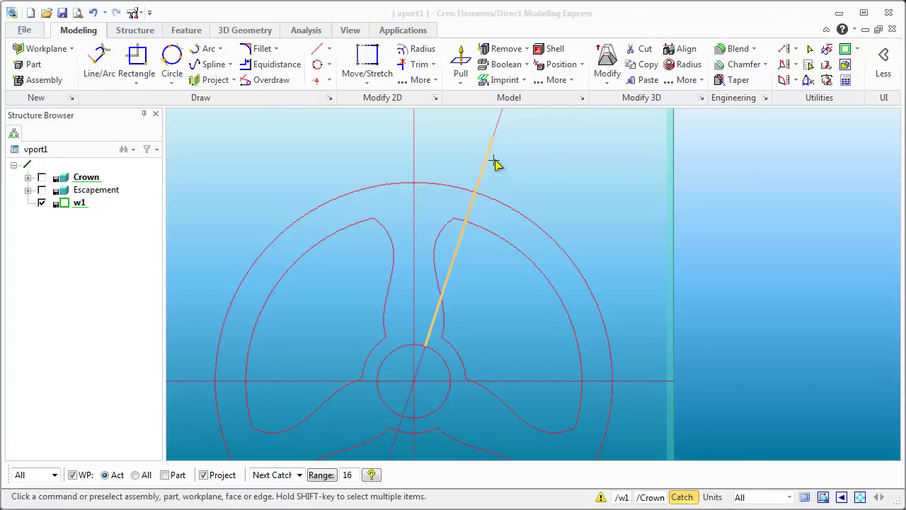
left_click(585, 224)
Step: Draw a circle centered on the 72.5 line's outer end, with its radius reaching the line's inner end
scroll(588, 226, "down", 3)
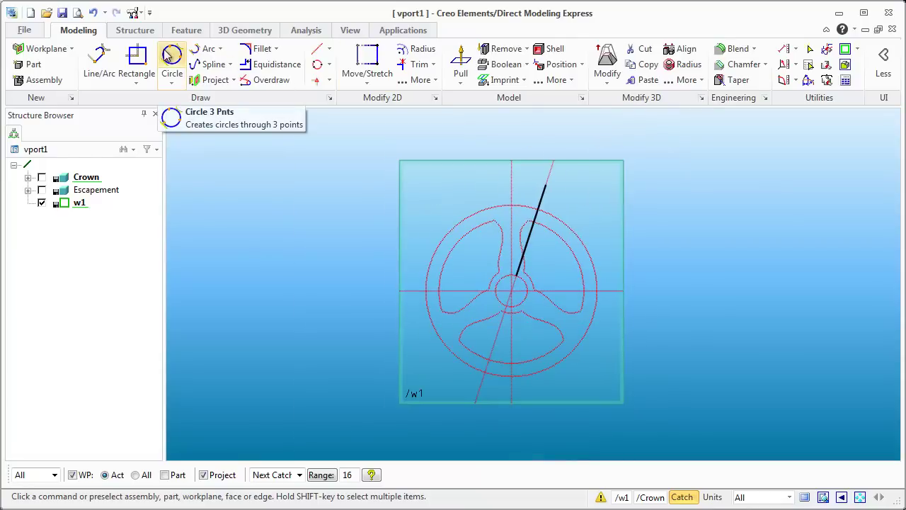
left_click(173, 84)
left_click(187, 115)
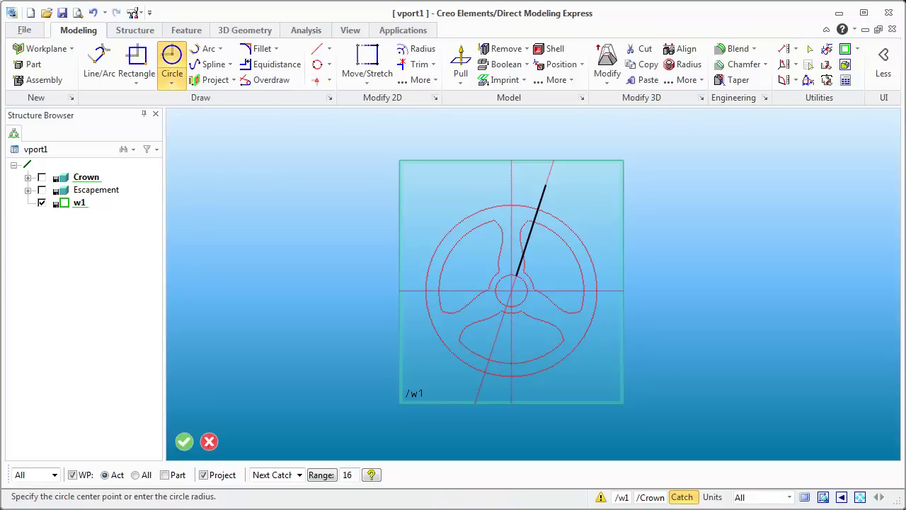
left_click(546, 186)
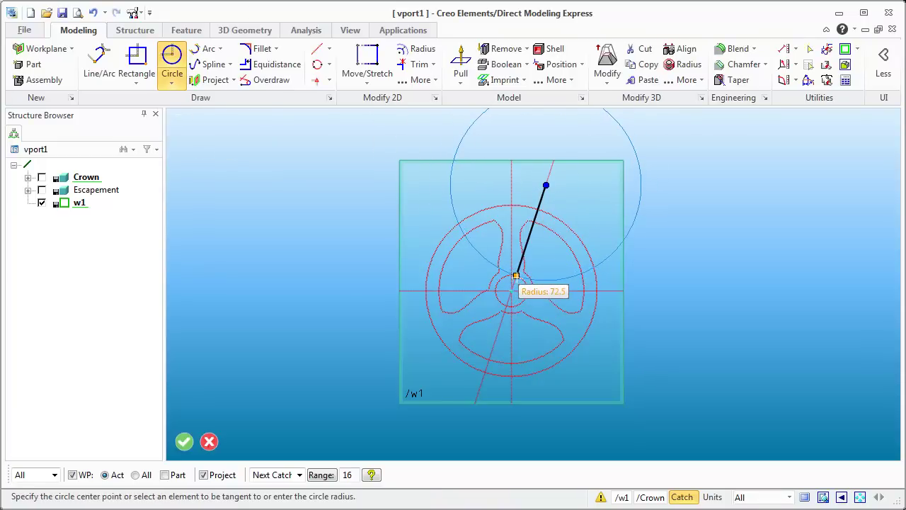
left_click(516, 276)
scroll(532, 177, "down", 3)
scroll(550, 156, "up", 4)
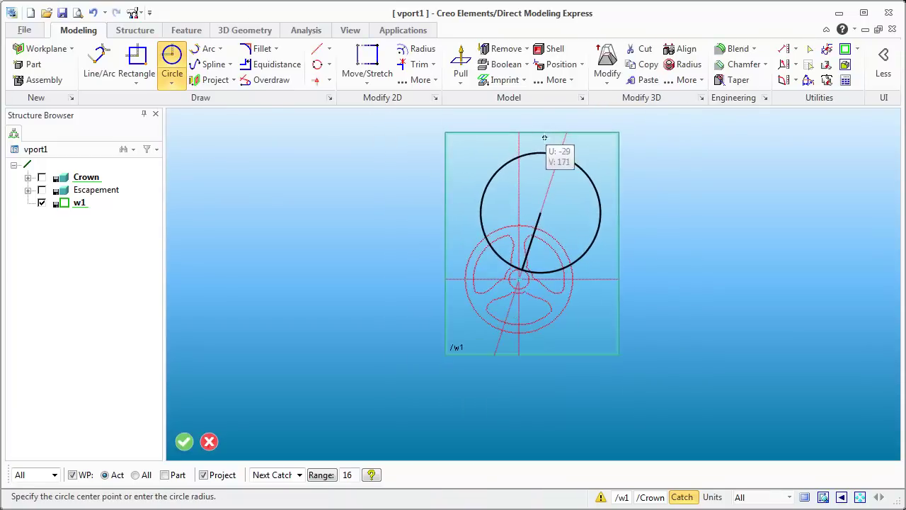
scroll(558, 195, "up", 2)
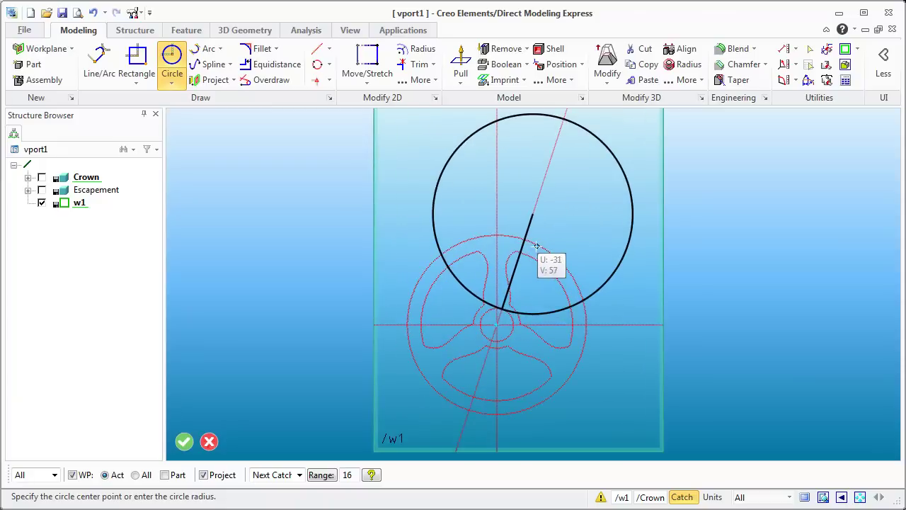
key("Escape")
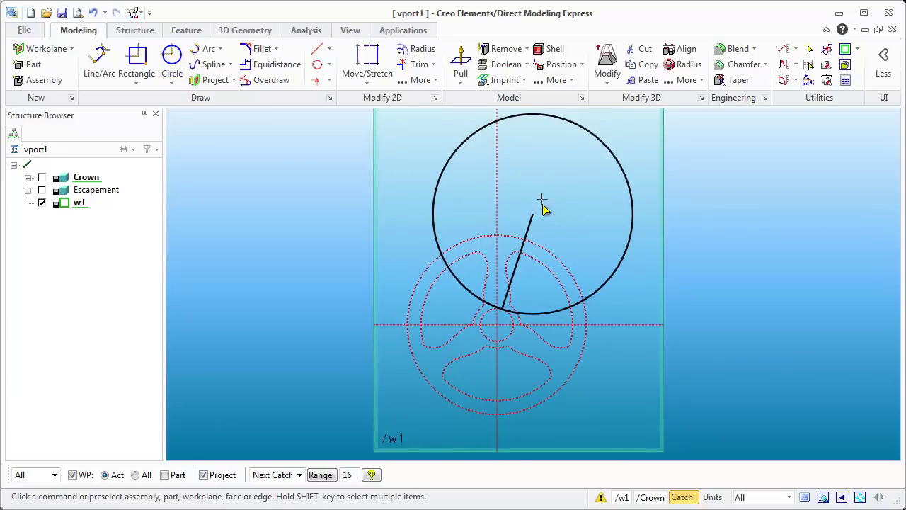
Step: Convert the 72.5 line between the two wheel centers into construction geometry
left_click(528, 234)
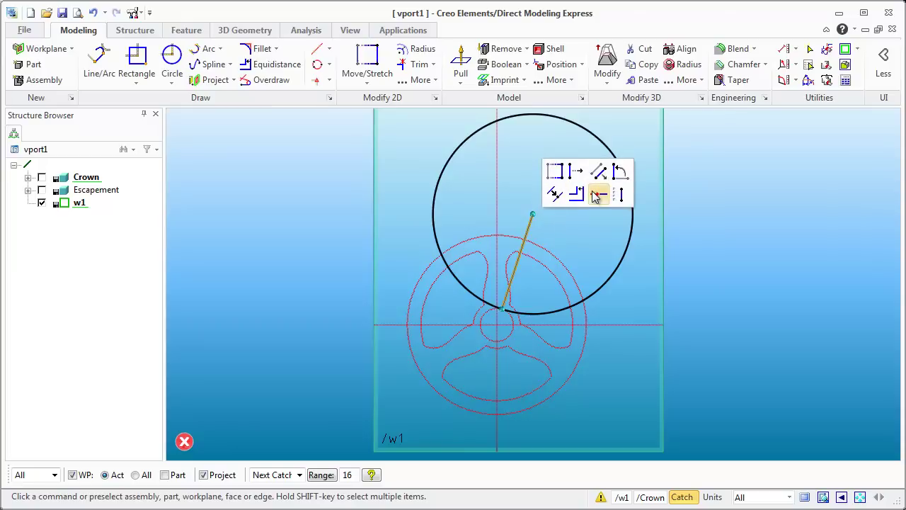
left_click(596, 195)
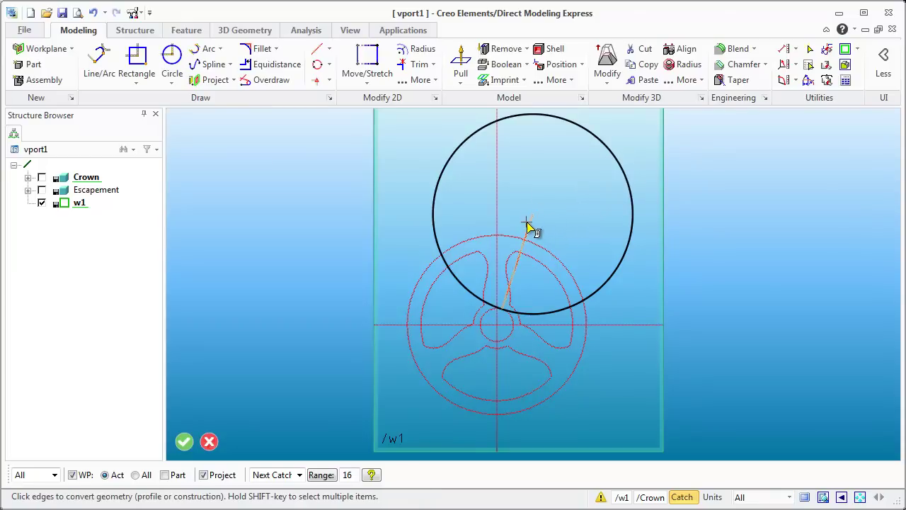
Step: Draw two circles centered on the 72.5 line's outer end: one of radius 19 and one slightly smaller than the existing large circle
left_click(172, 60)
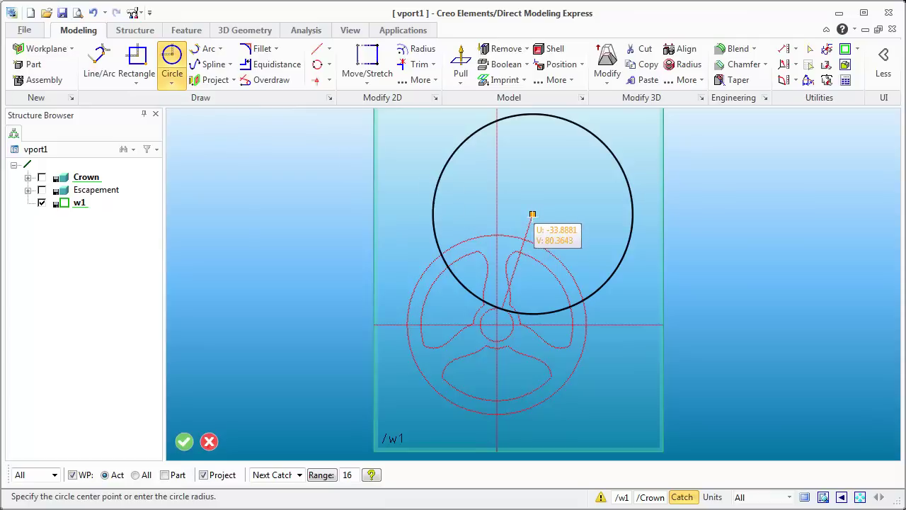
left_click(532, 214)
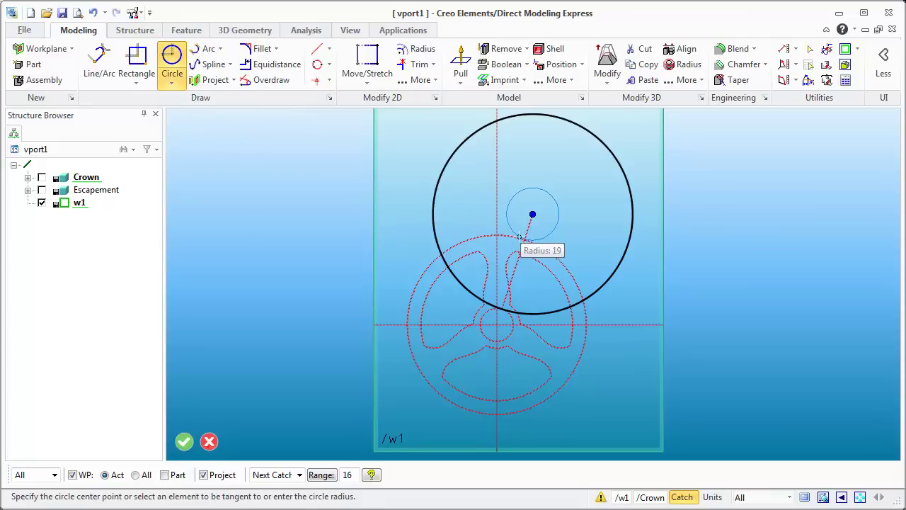
left_click(519, 236)
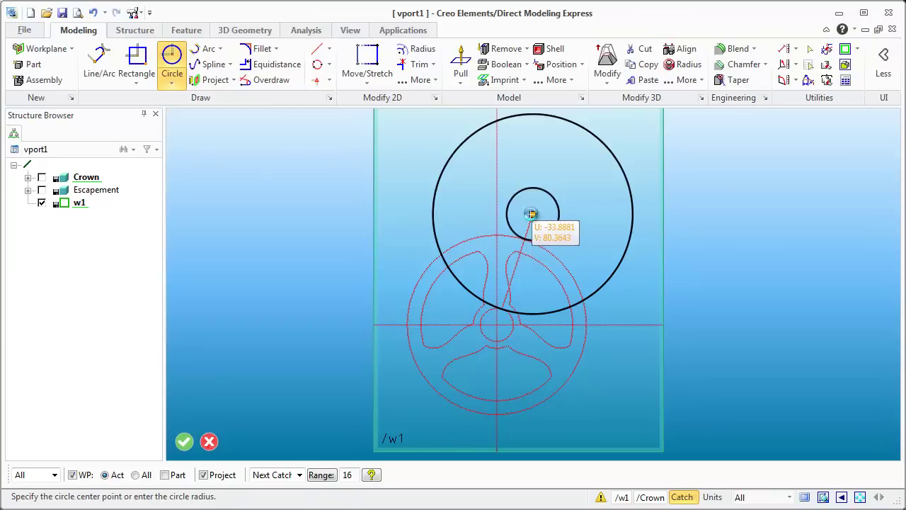
left_click(458, 256)
scroll(552, 124, "up", 3)
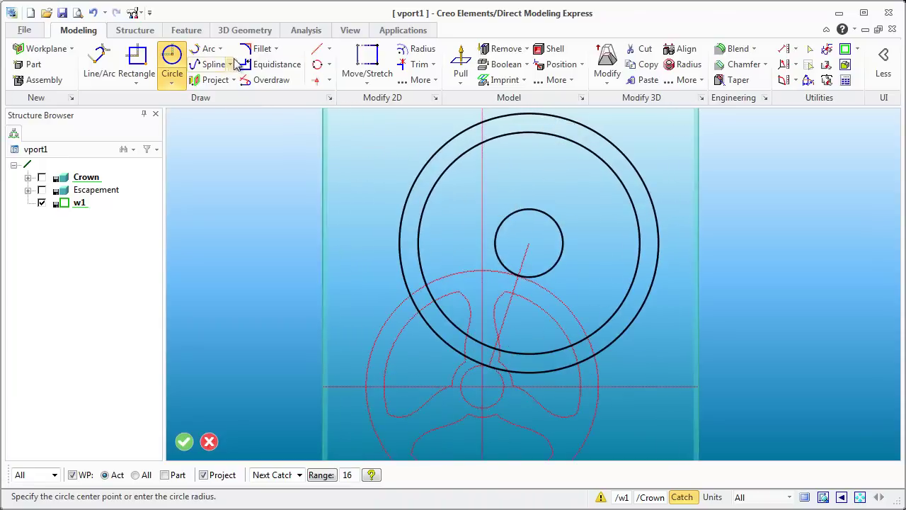
left_click(211, 64)
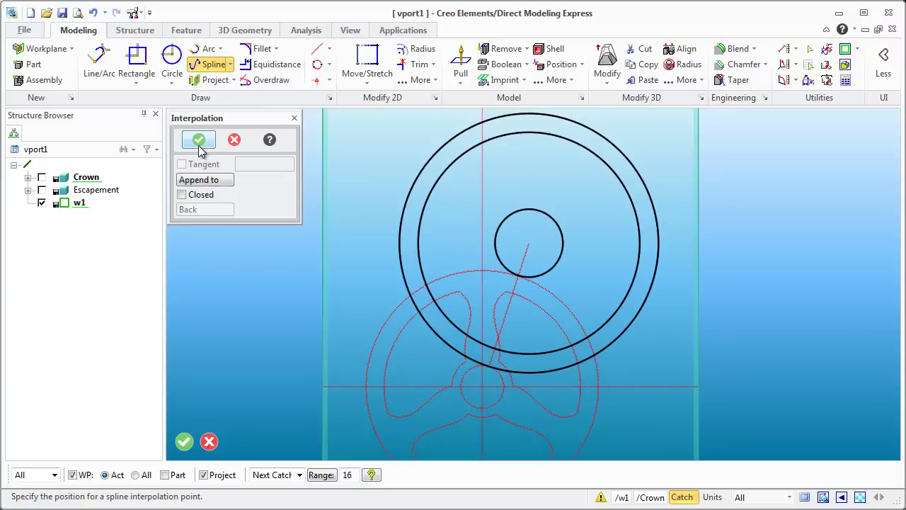
left_click(234, 139)
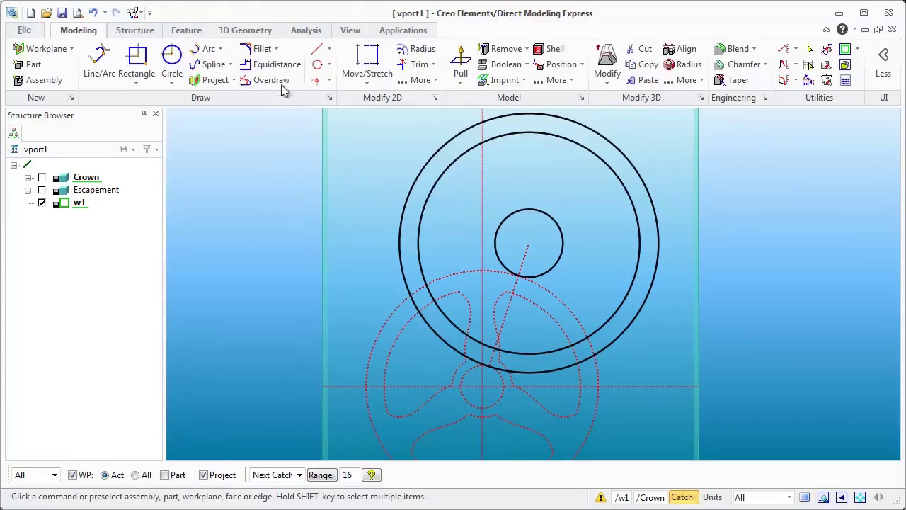
left_click(230, 64)
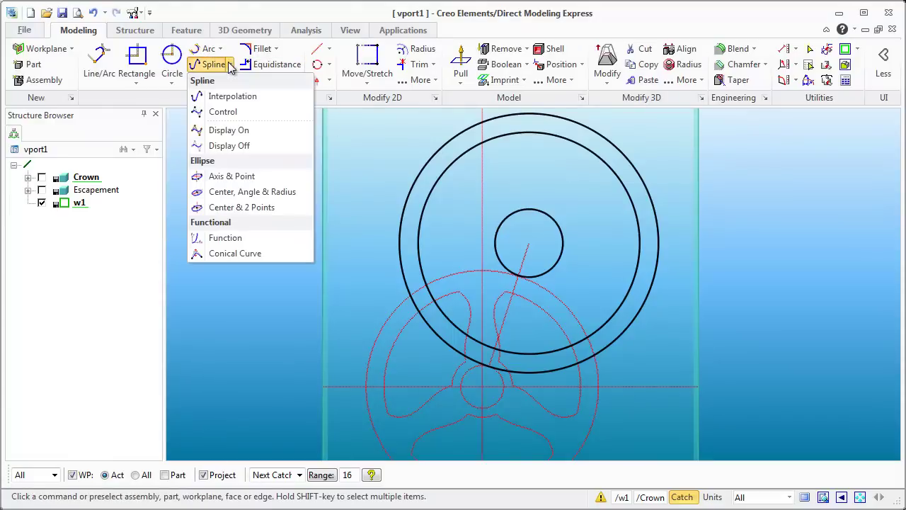
left_click(215, 97)
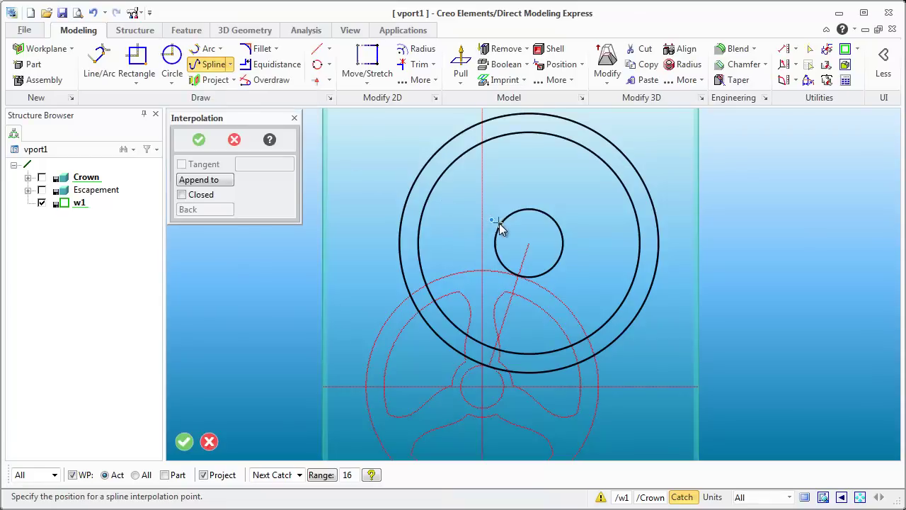
left_click(523, 224)
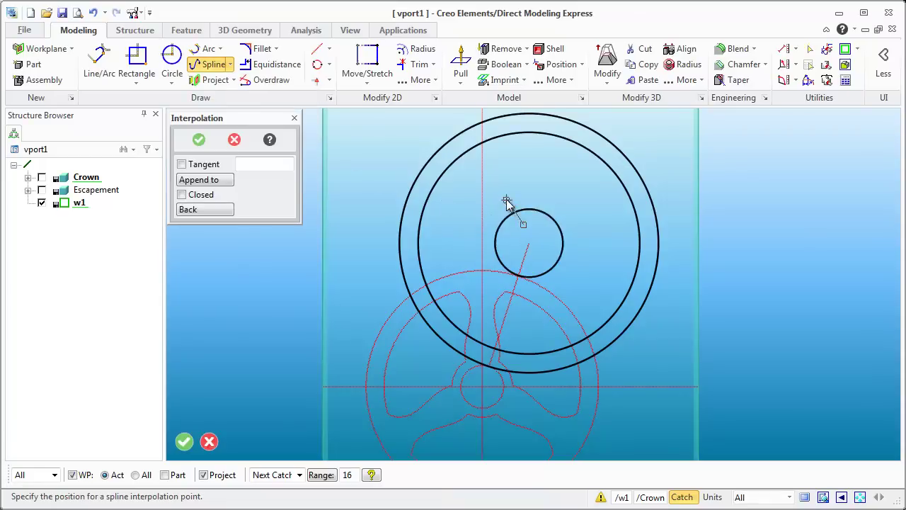
left_click(518, 149)
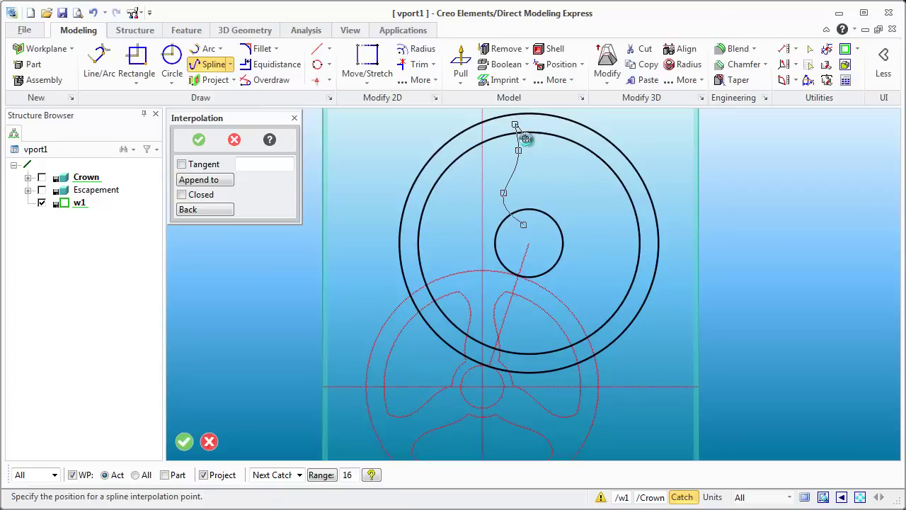
key("Escape")
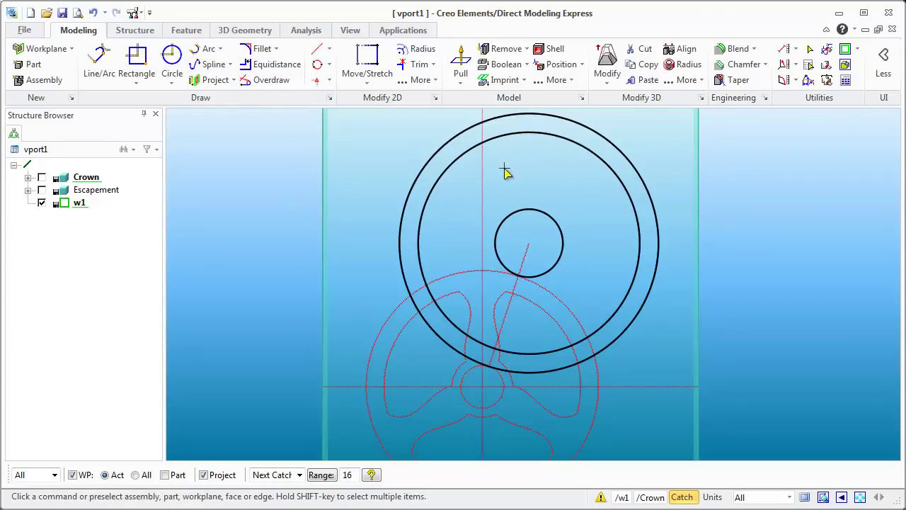
Step: Draw an S-shaped interpolation spline through four points, from inside the radius 19 circle up to between the two outer circles
left_click(210, 64)
left_click(516, 227)
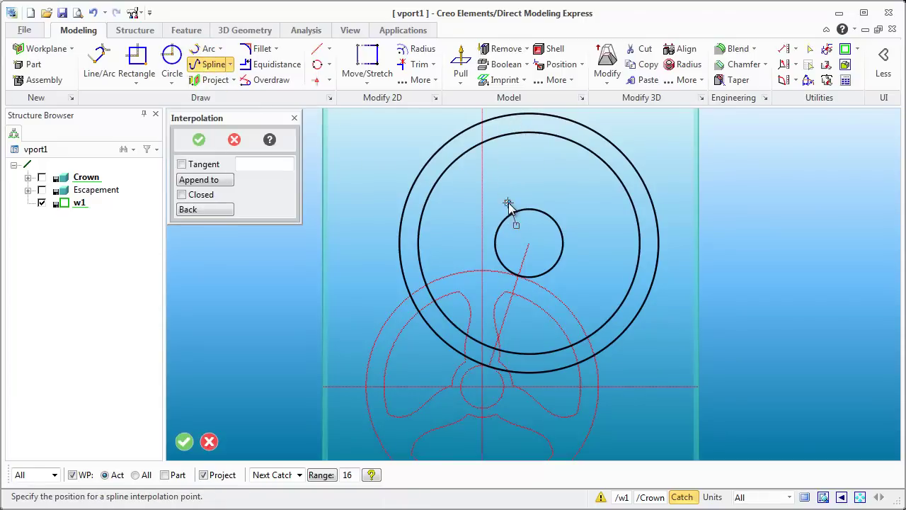
left_click(512, 155)
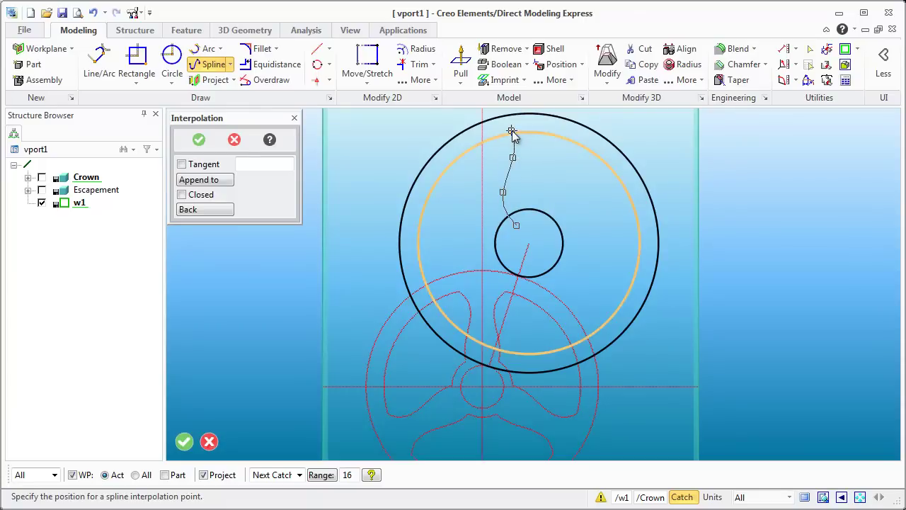
left_click(510, 128)
middle_click(510, 127)
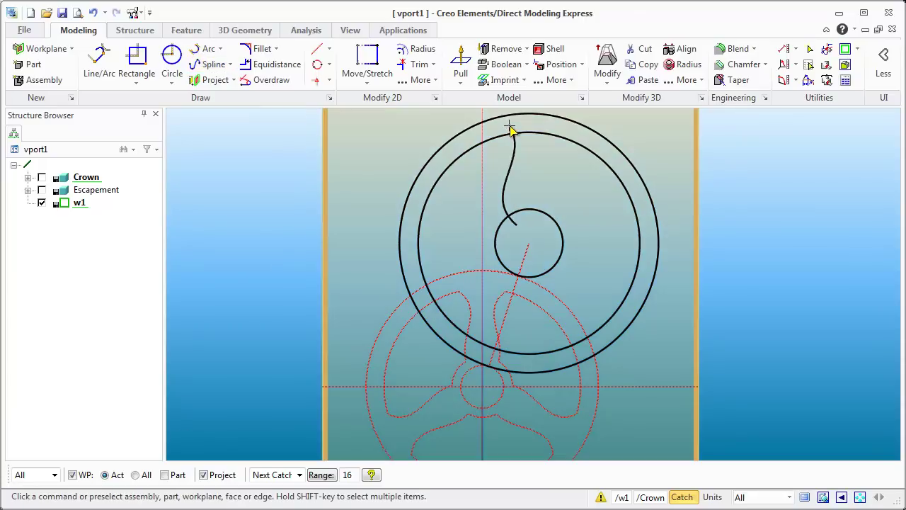
Step: Place a construction cross at the common center of the three new circles
scroll(549, 198, "up", 2)
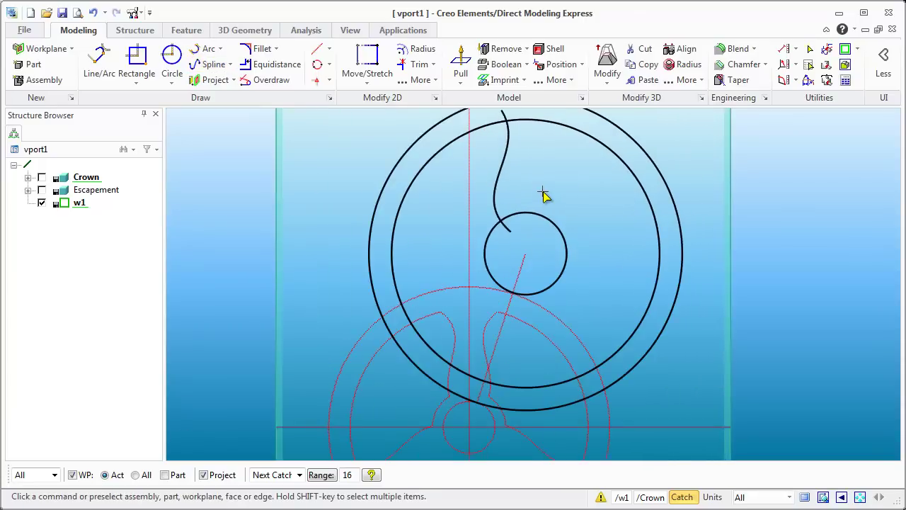
scroll(526, 220, "down", 2)
scroll(531, 152, "up", 2)
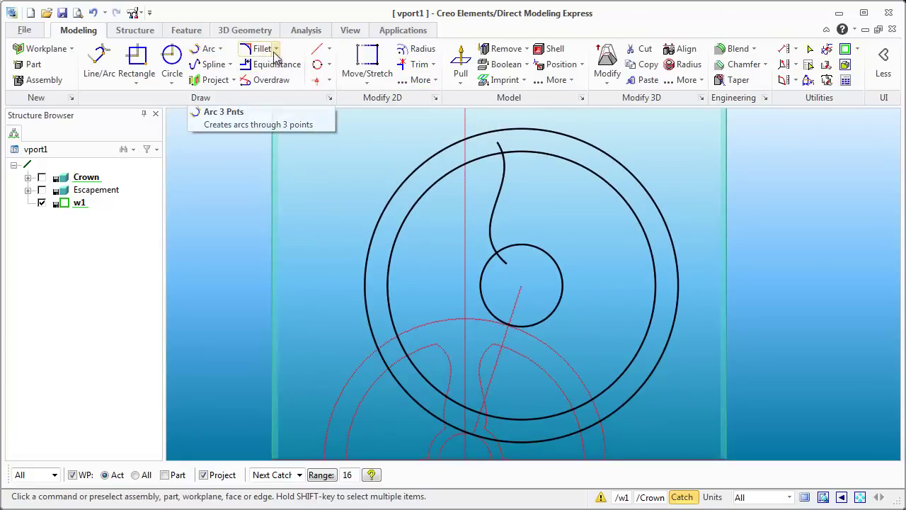
left_click(329, 49)
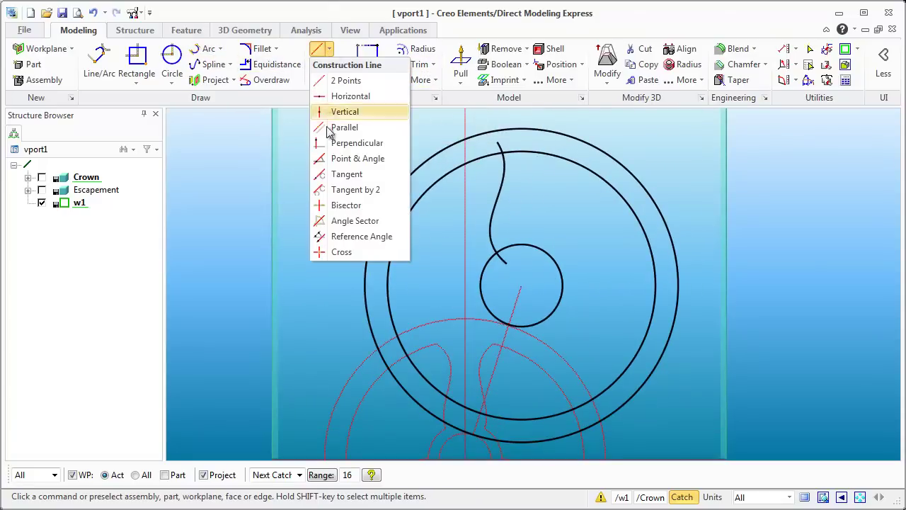
left_click(331, 252)
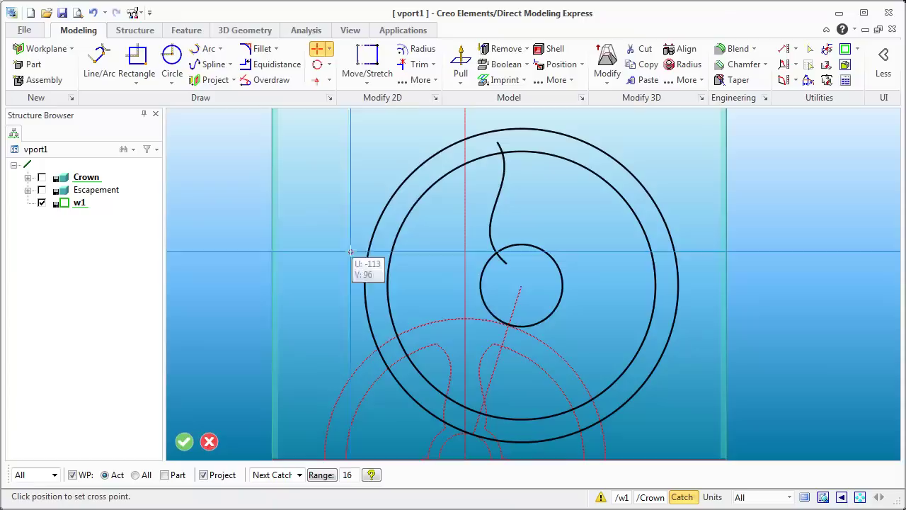
left_click(521, 286)
middle_click(497, 190)
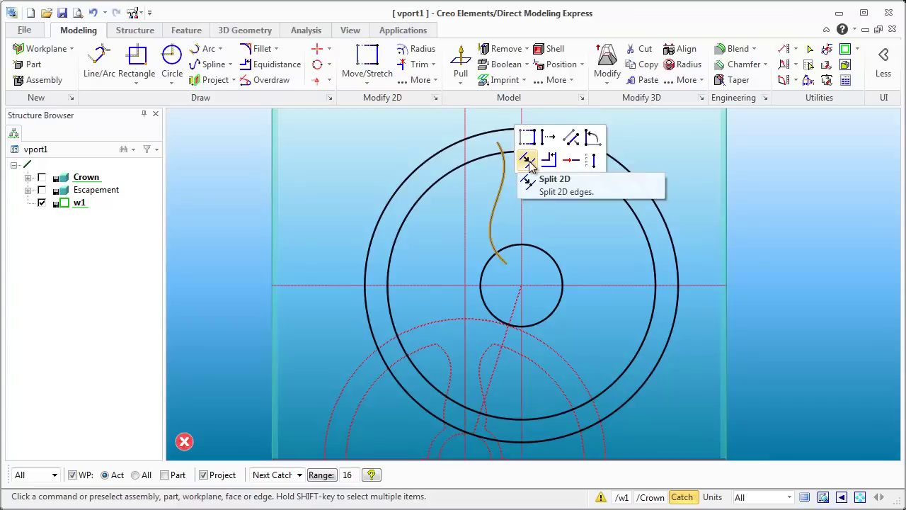
Step: Move the spline 5 at angle 0, toward the vertical construction line through the new circles' center
left_click(549, 137)
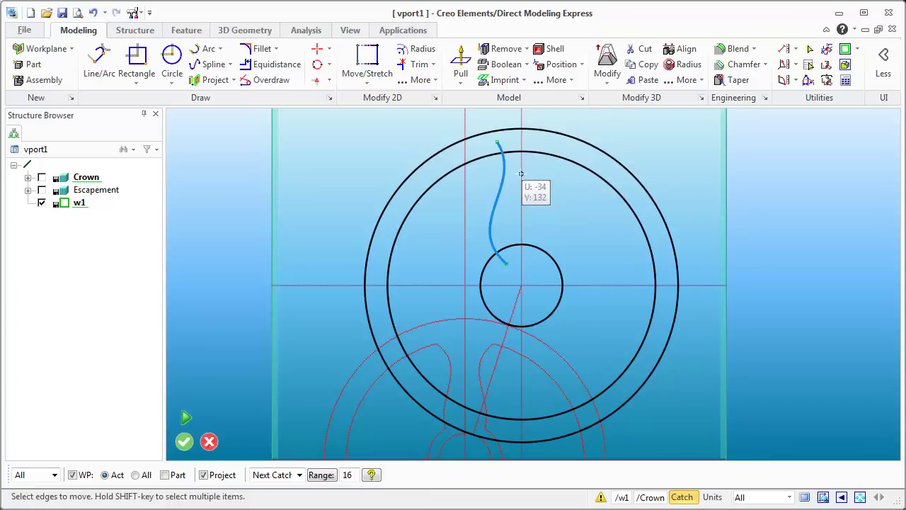
left_click(498, 193)
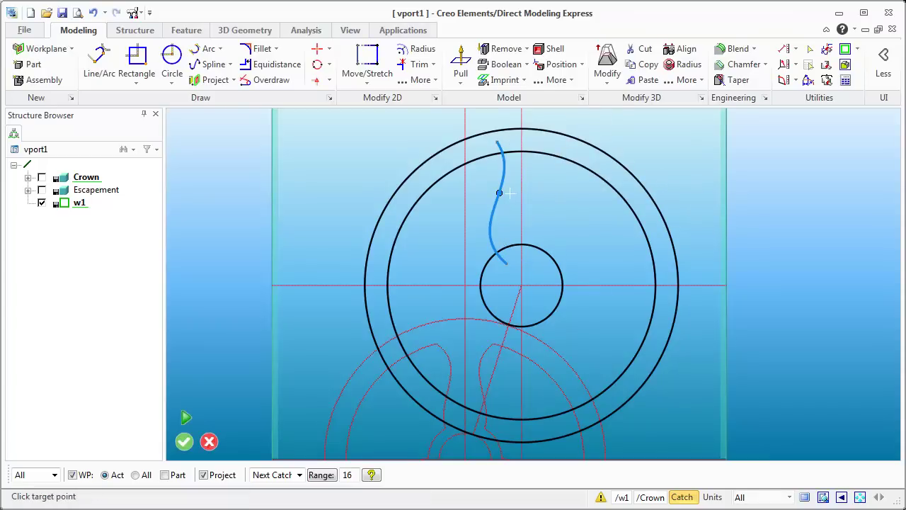
scroll(510, 193, "up", 5)
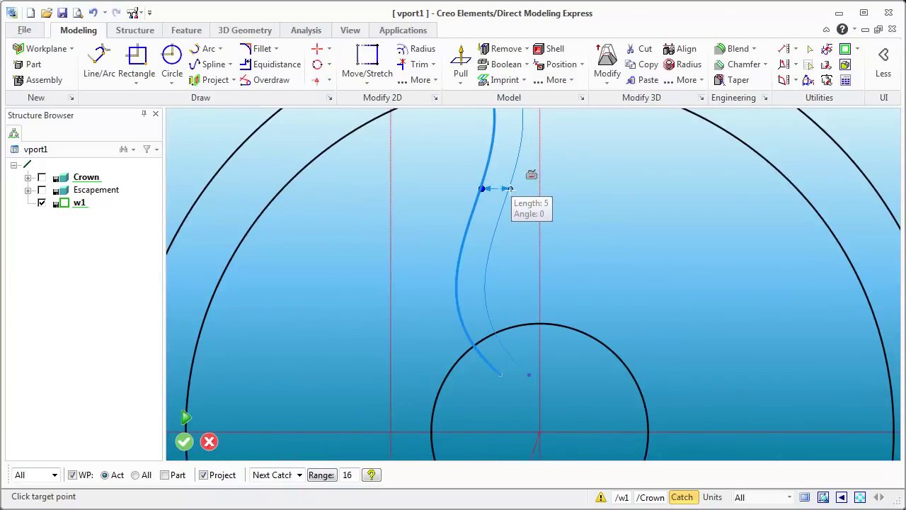
left_click(510, 188)
scroll(521, 234, "down", 5)
middle_click(532, 227)
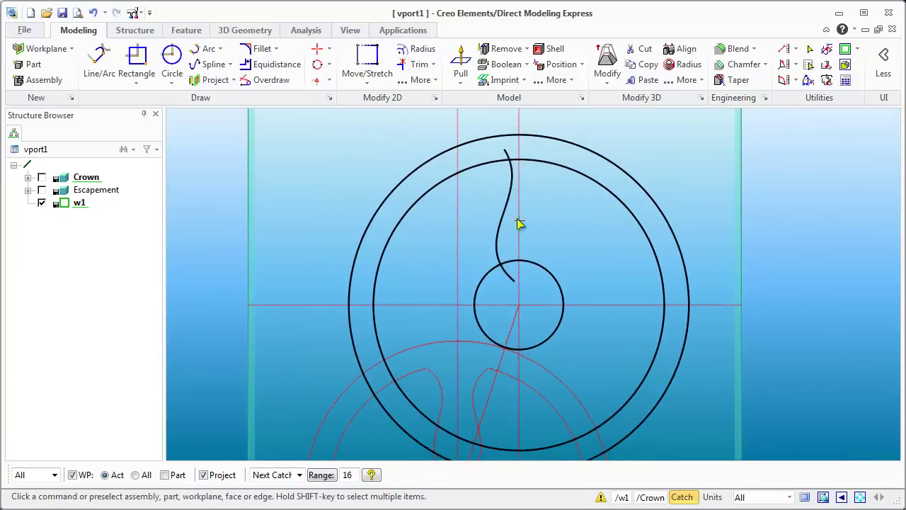
Step: Mirror the spline about the vertical axis through the new circles' center, keeping the original element
left_click(420, 80)
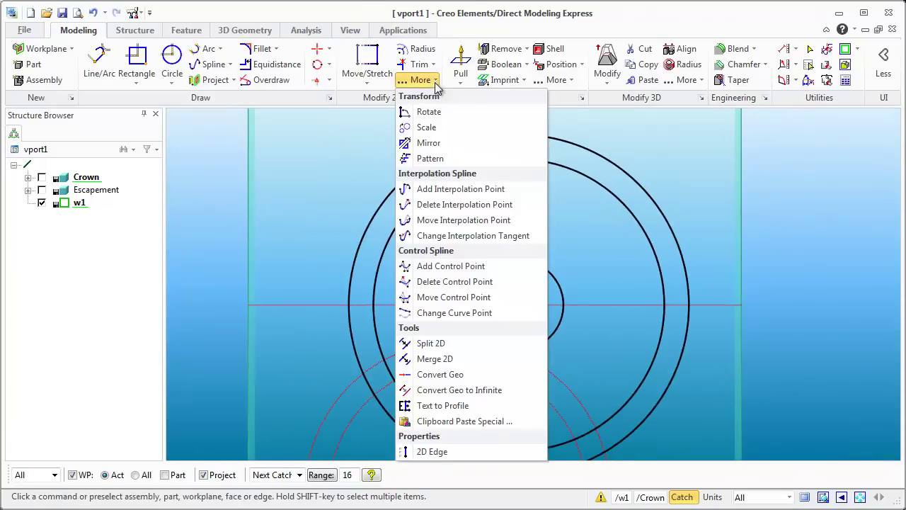
left_click(428, 144)
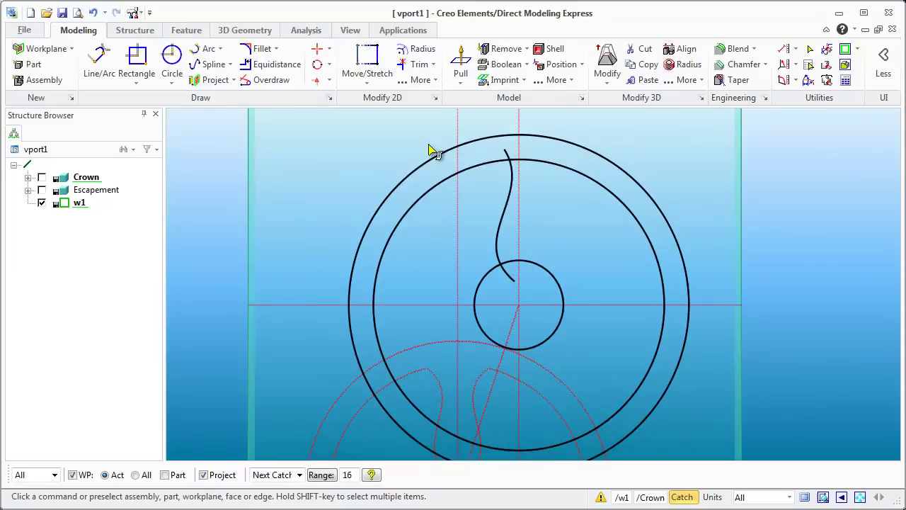
left_click(507, 211)
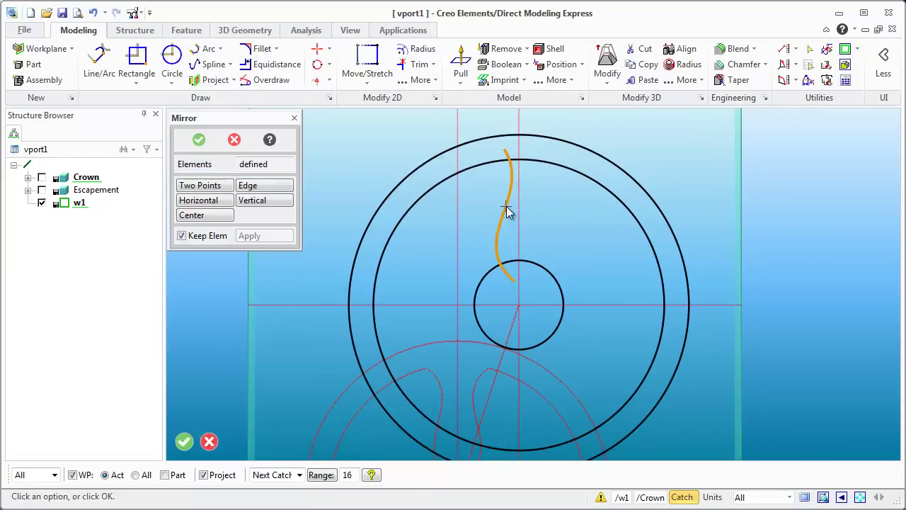
left_click(244, 203)
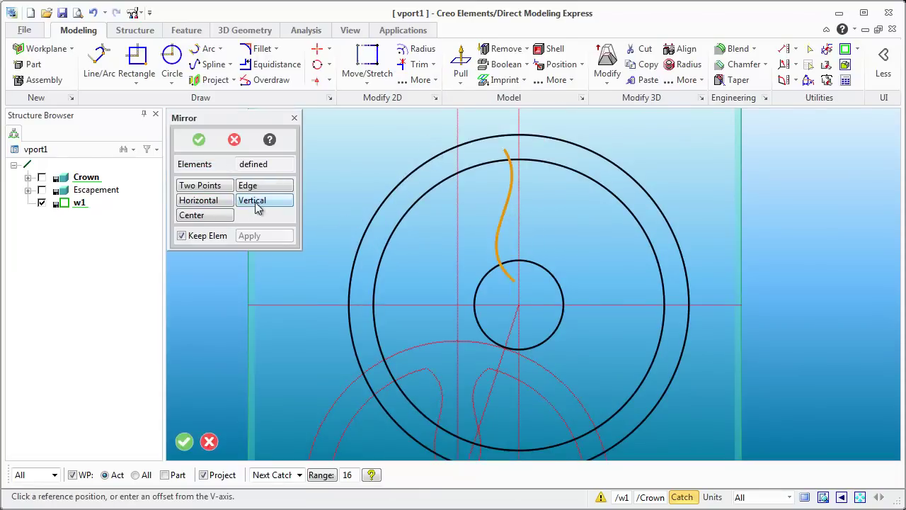
left_click(519, 308)
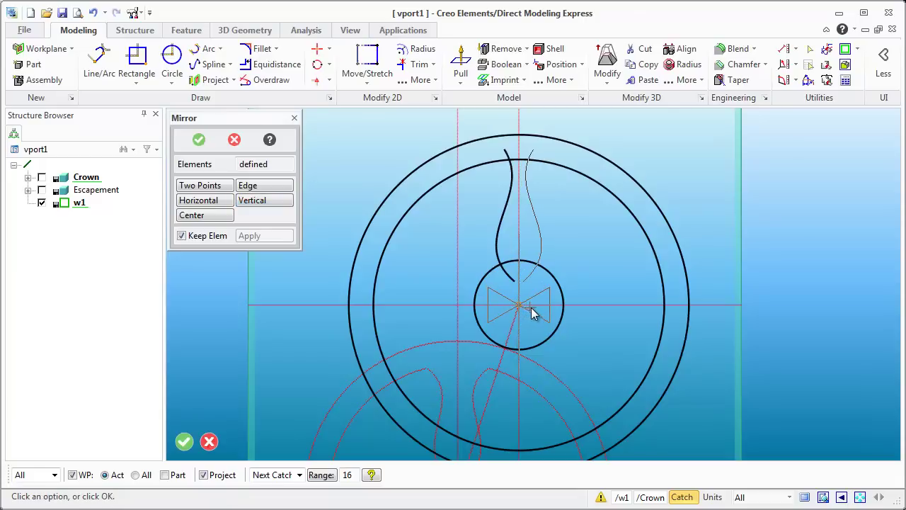
middle_click(570, 267)
Step: Begin a circular 2D pattern with the two mirrored spoke splines as its elements
scroll(552, 259, "down", 3)
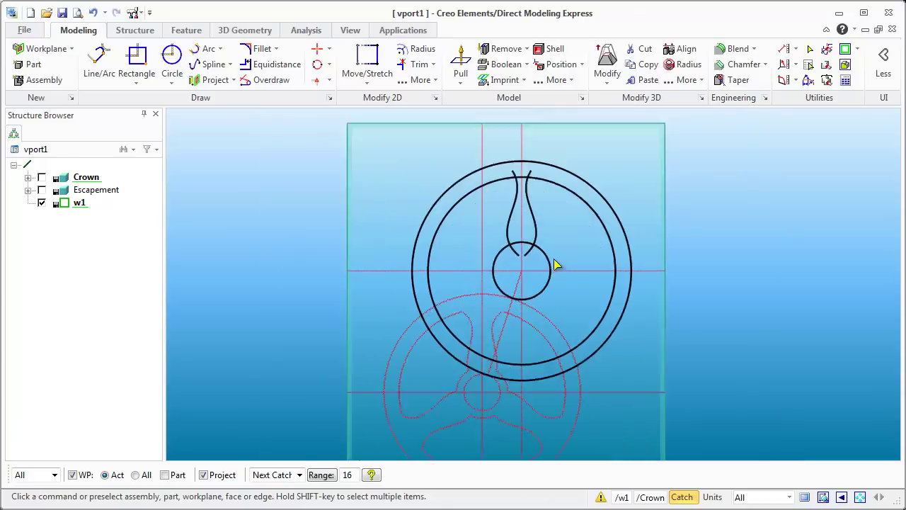
scroll(535, 253, "up", 2)
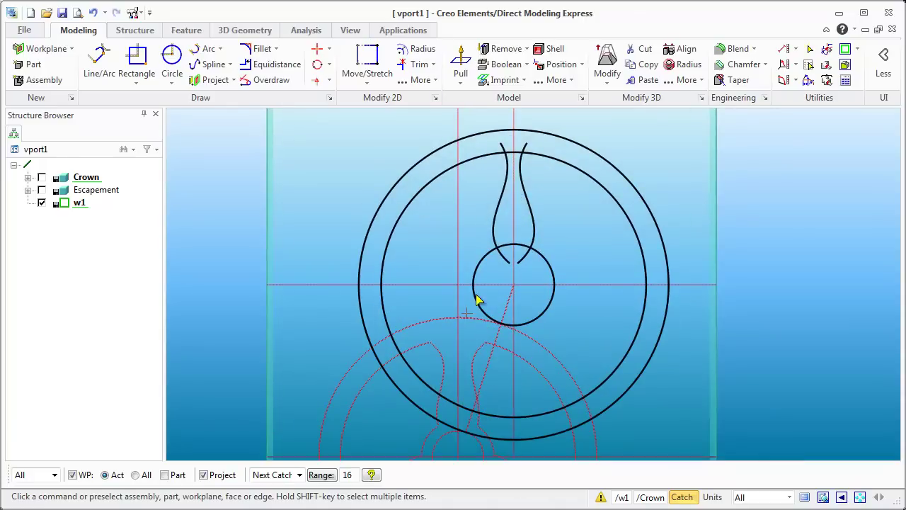
scroll(513, 237, "down", 2)
scroll(536, 215, "up", 3)
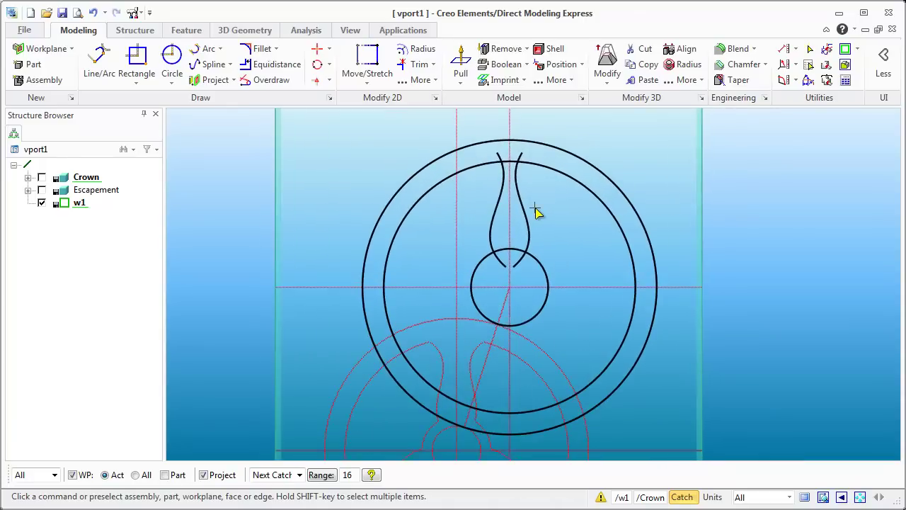
left_click(420, 80)
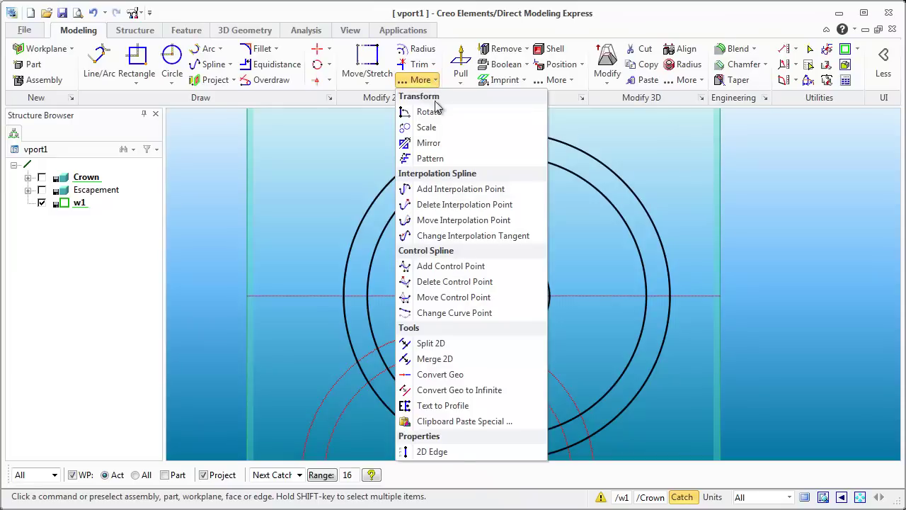
left_click(432, 159)
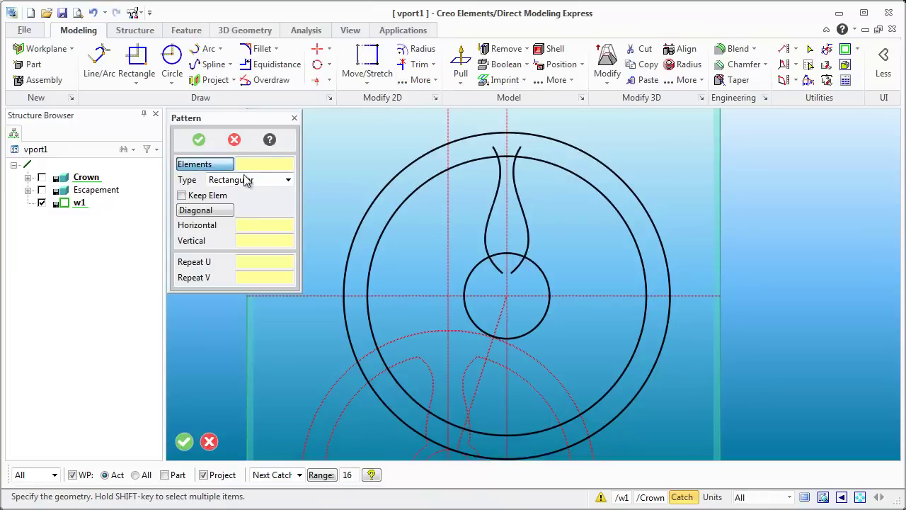
left_click(246, 183)
left_click(240, 214)
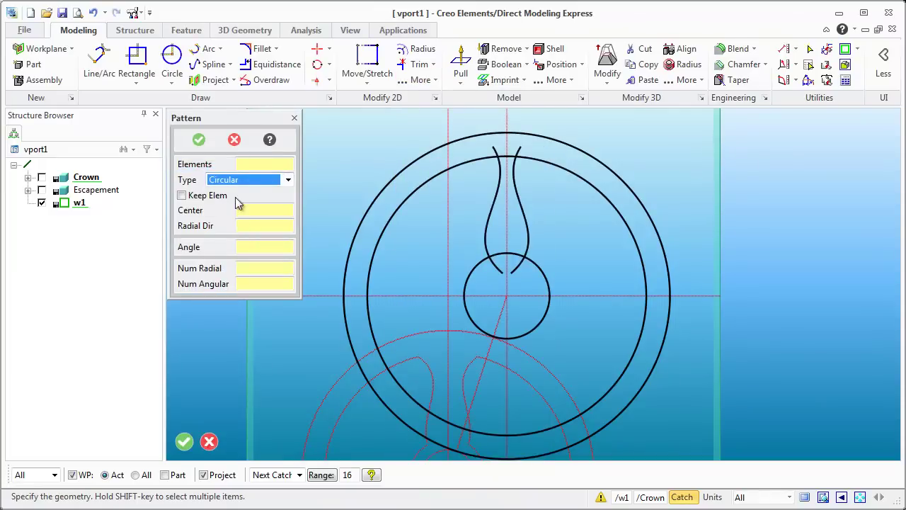
left_click(265, 163)
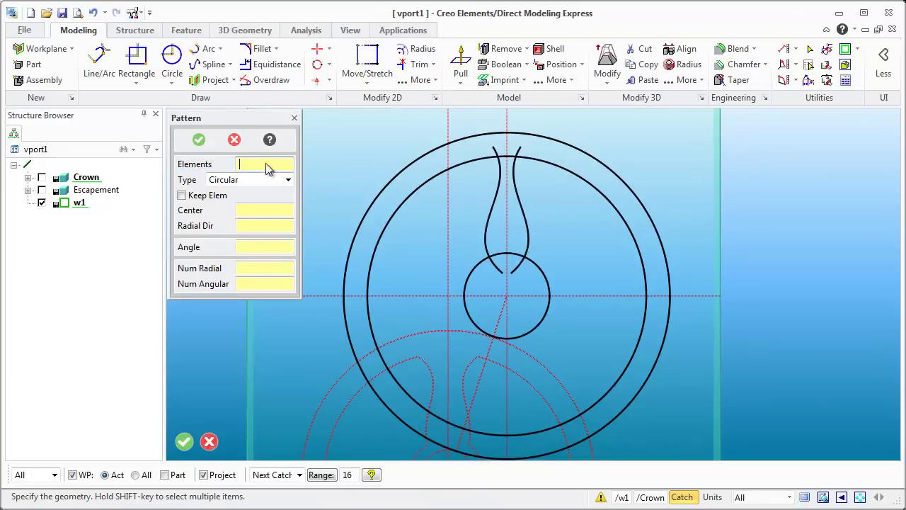
left_click(492, 211)
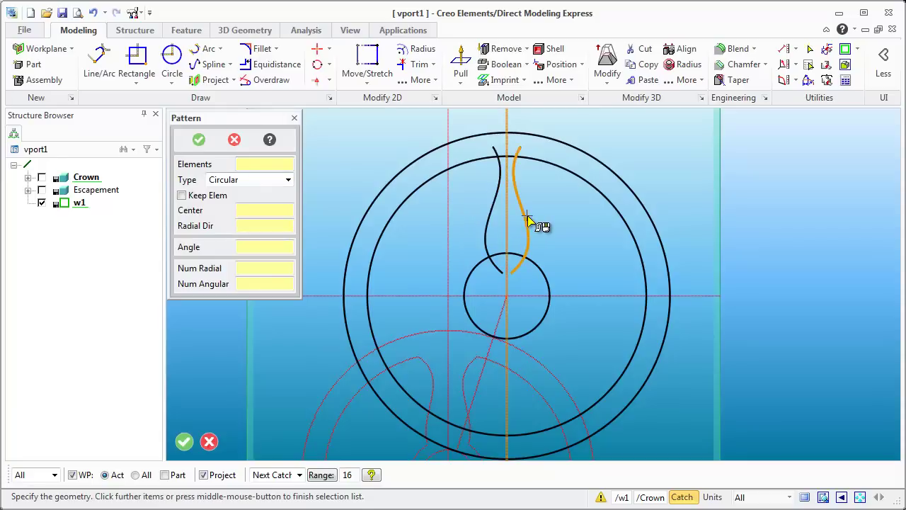
left_click(491, 224)
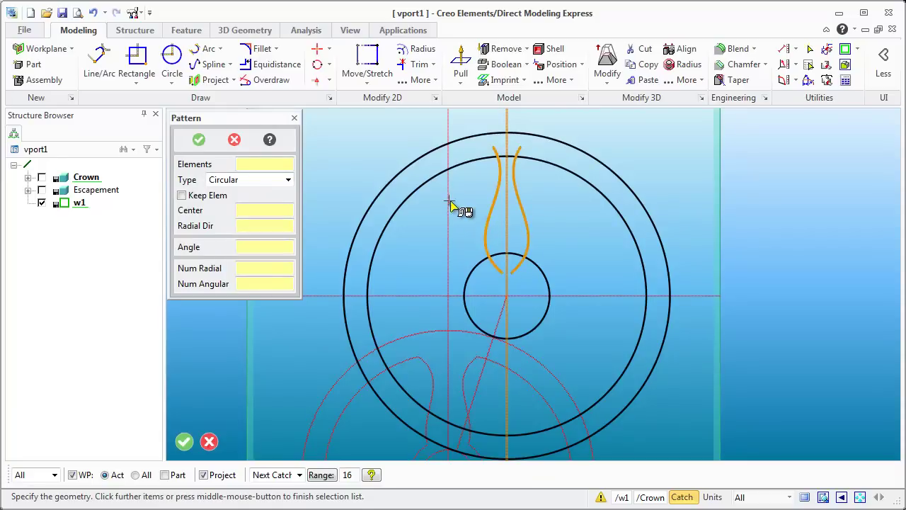
middle_click(457, 205)
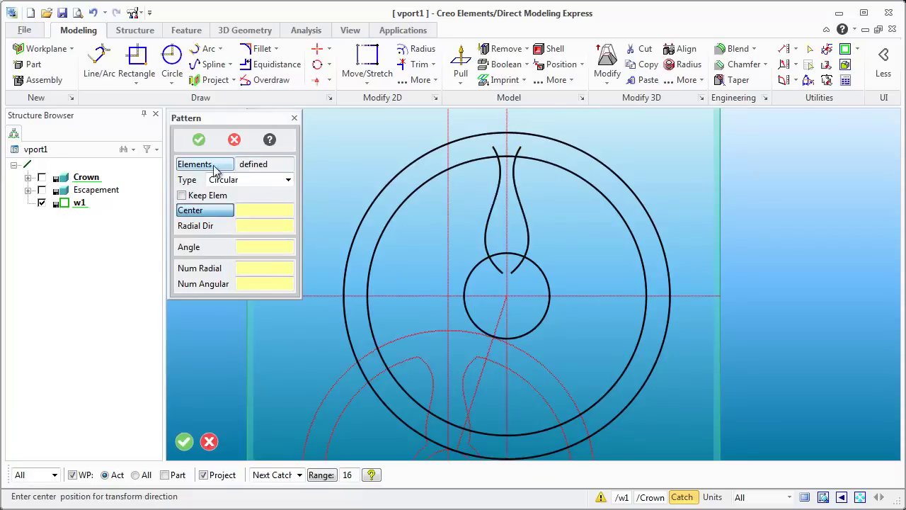
Step: Pattern the spoke splines about the circles' common center at a 72° angle with 1 radial repeat, making five spokes
left_click(507, 296)
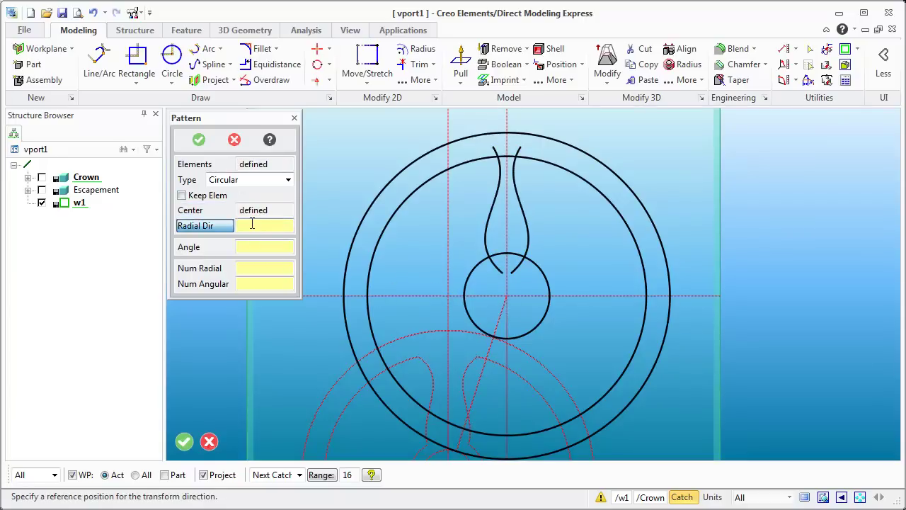
left_click(450, 299)
left_click(451, 300)
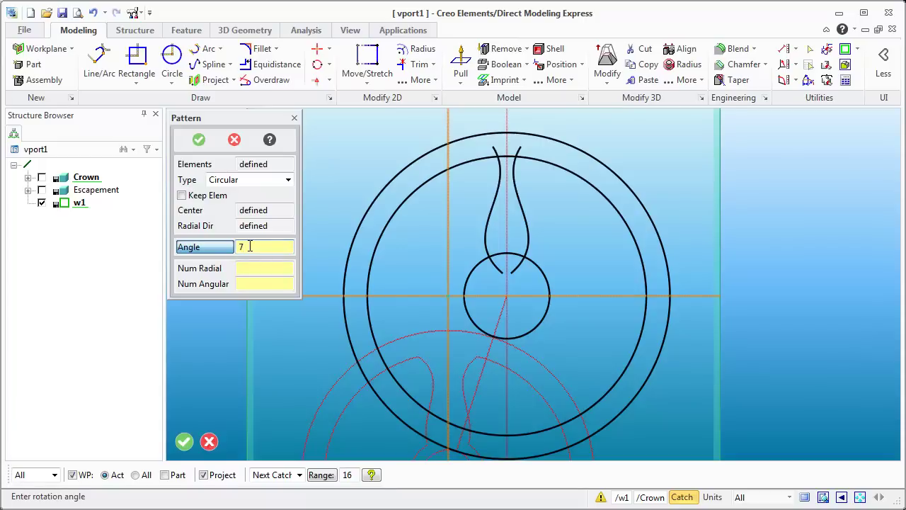
left_click(245, 271)
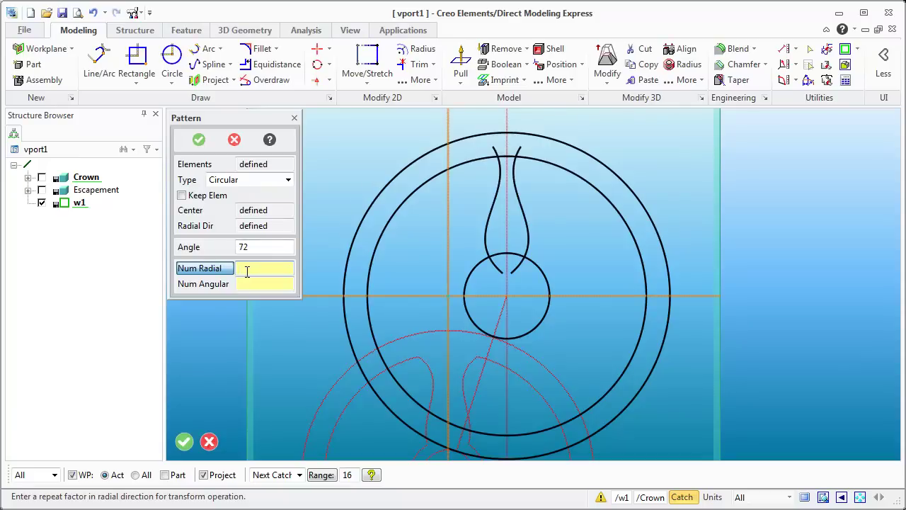
left_click(251, 284)
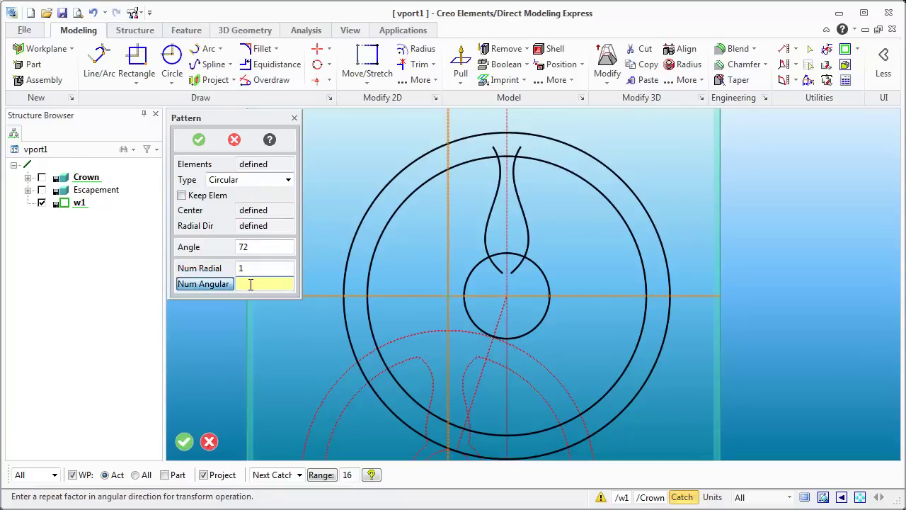
left_click(198, 140)
Step: Begin a linear pull on workplane w1 with the outer ring, all five spokes and the central hub selected as profiles
scroll(631, 332, "down", 3)
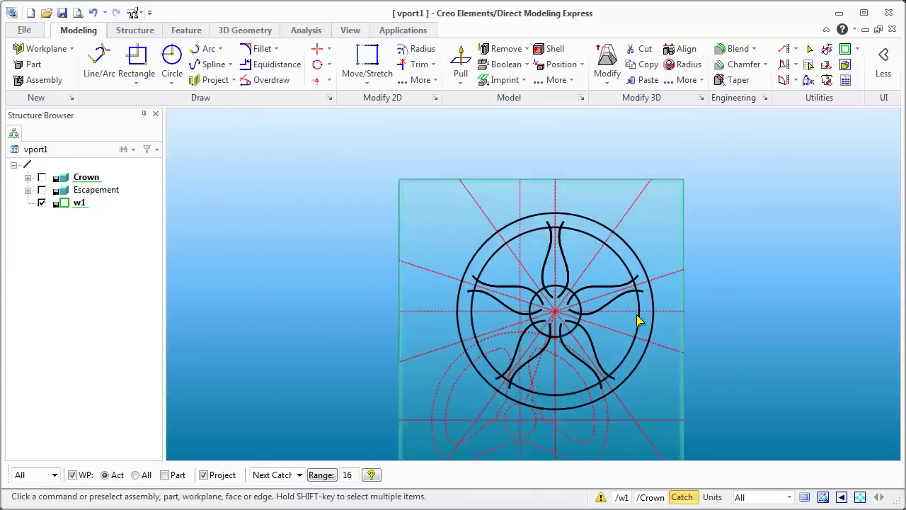
scroll(628, 281, "up", 1)
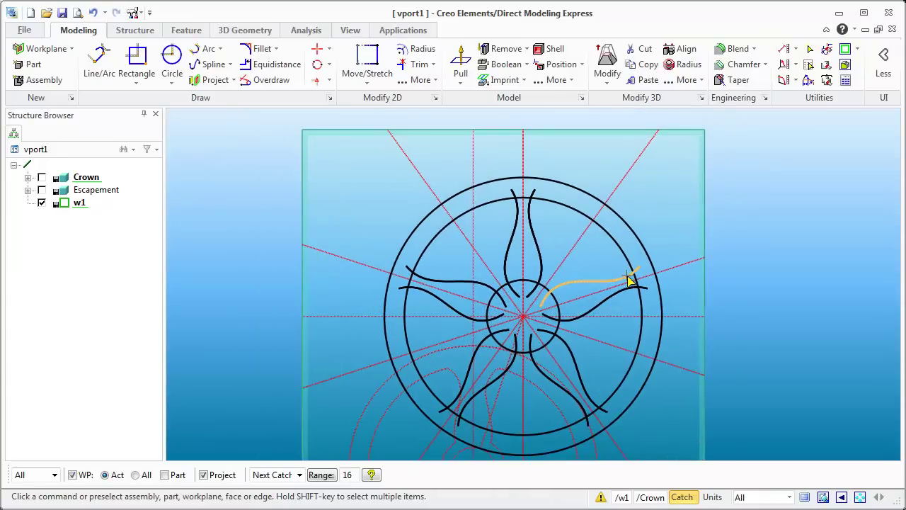
middle_click_drag(646, 268, 595, 298)
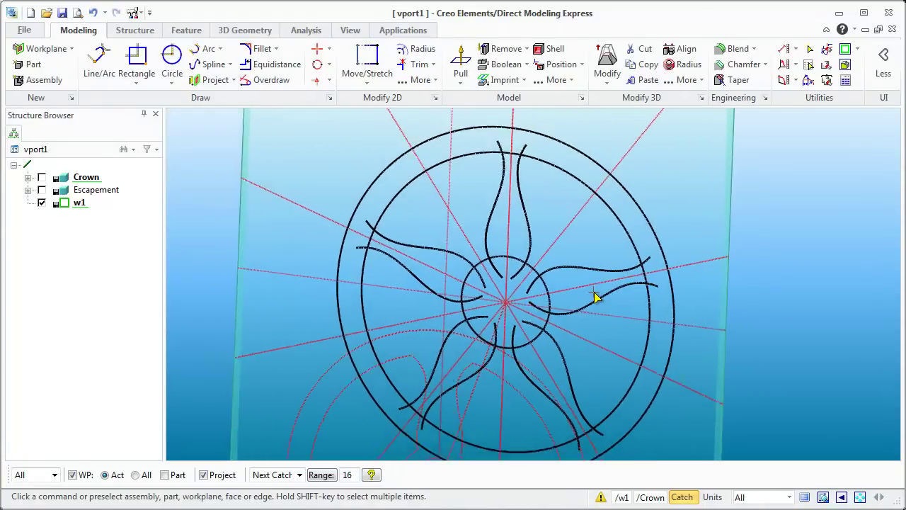
middle_click_drag(600, 266, 717, 370)
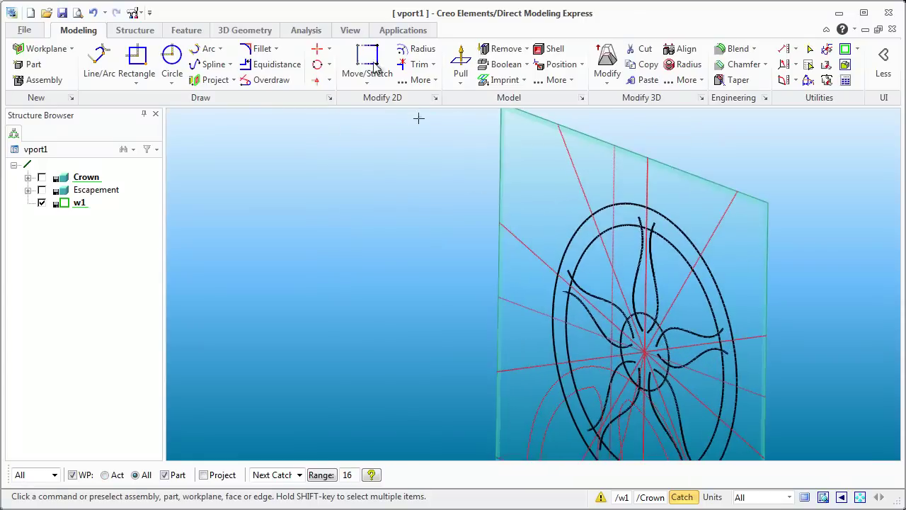
left_click(461, 65)
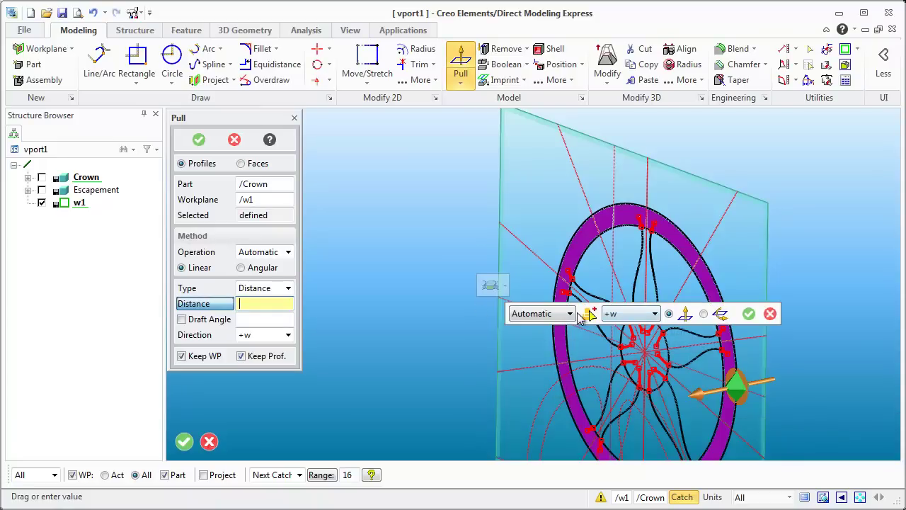
left_click(593, 315)
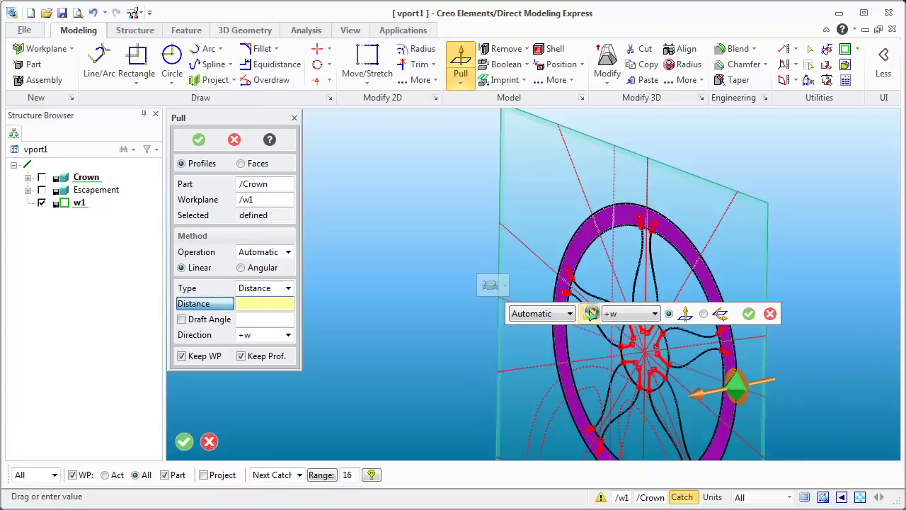
left_click(609, 333)
left_click(620, 395)
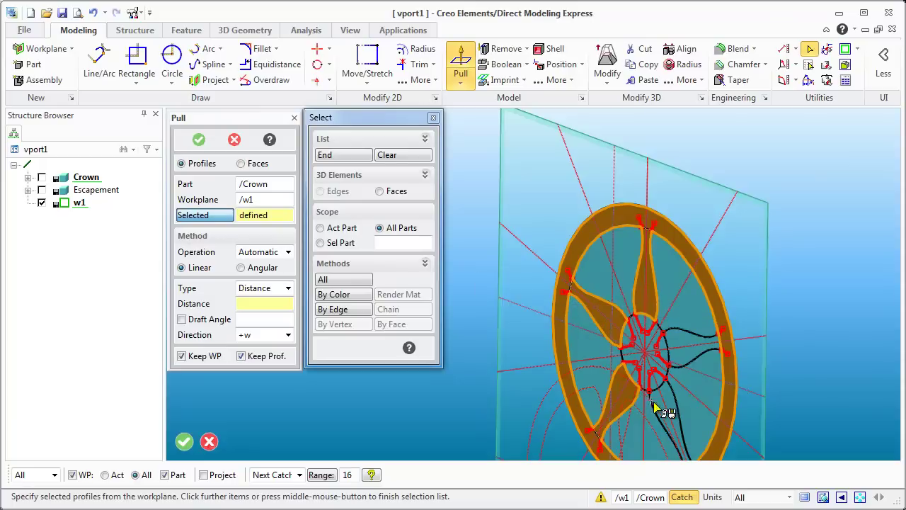
left_click(673, 424)
left_click(684, 360)
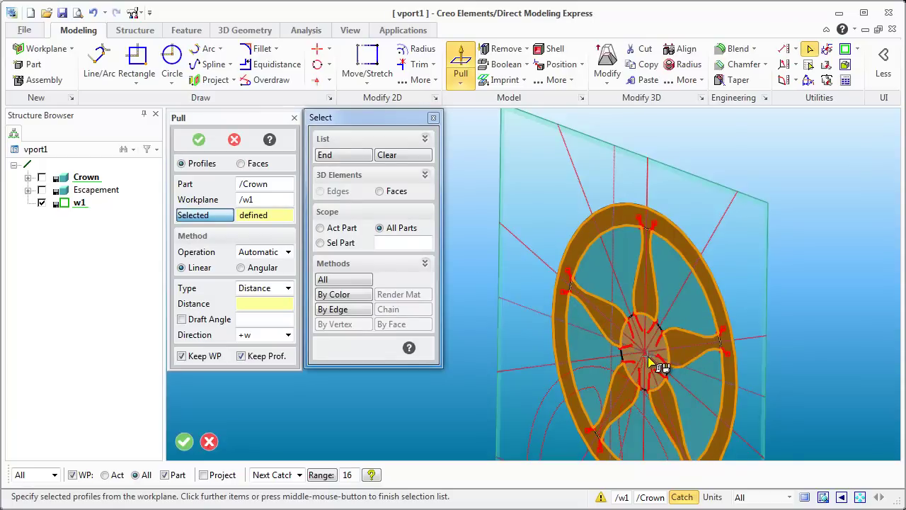
left_click(649, 361)
middle_click(649, 361)
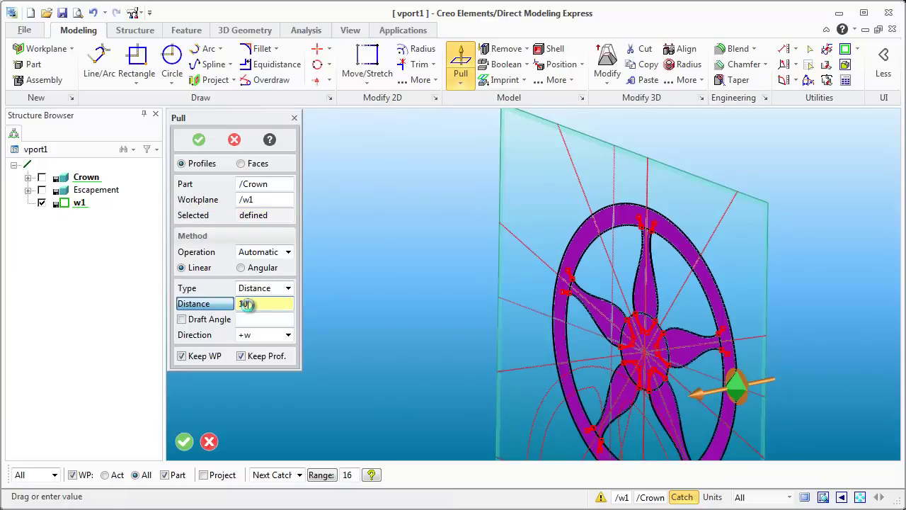
Step: Pull the selected wheel profiles a distance of 10 in the +w direction, keeping the workplane and profile
type("10")
key("Return")
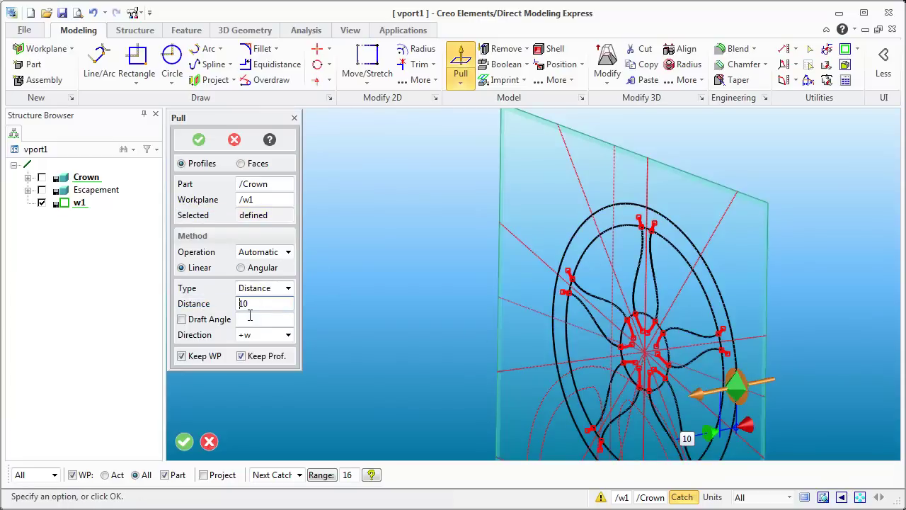
left_click(199, 140)
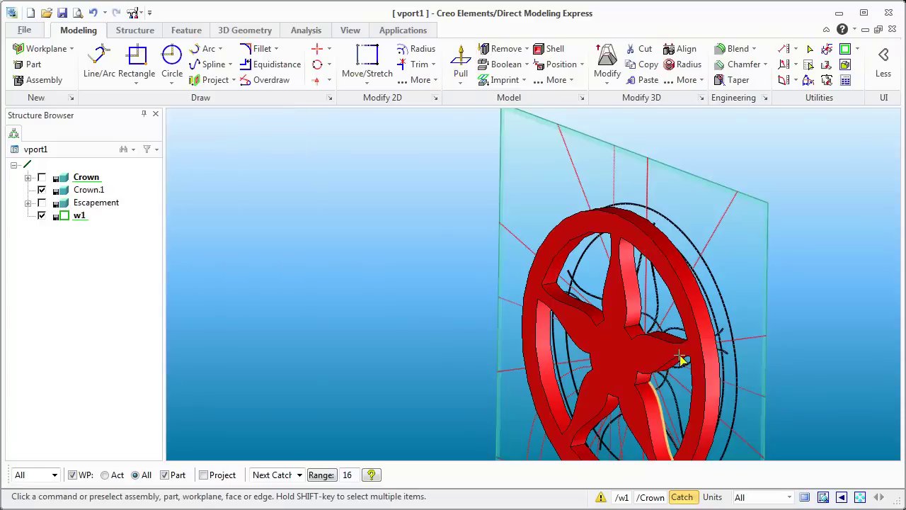
middle_click_drag(680, 359, 697, 350)
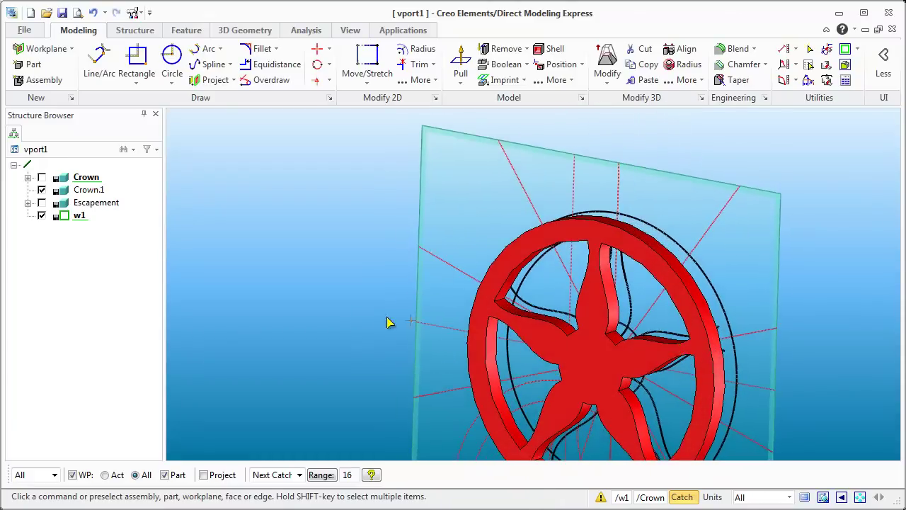
Step: Toggle the display of the newly pulled wheel part off and back on
left_click(86, 190)
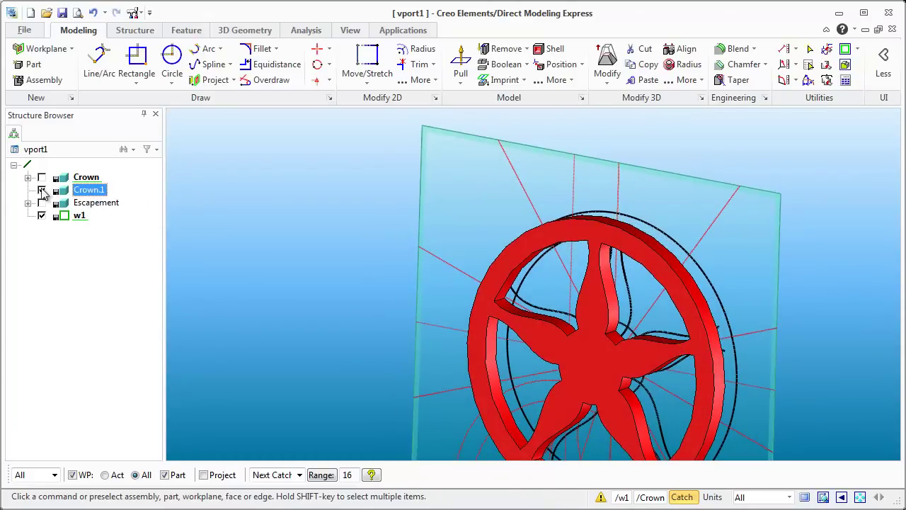
left_click(41, 189)
left_click(41, 190)
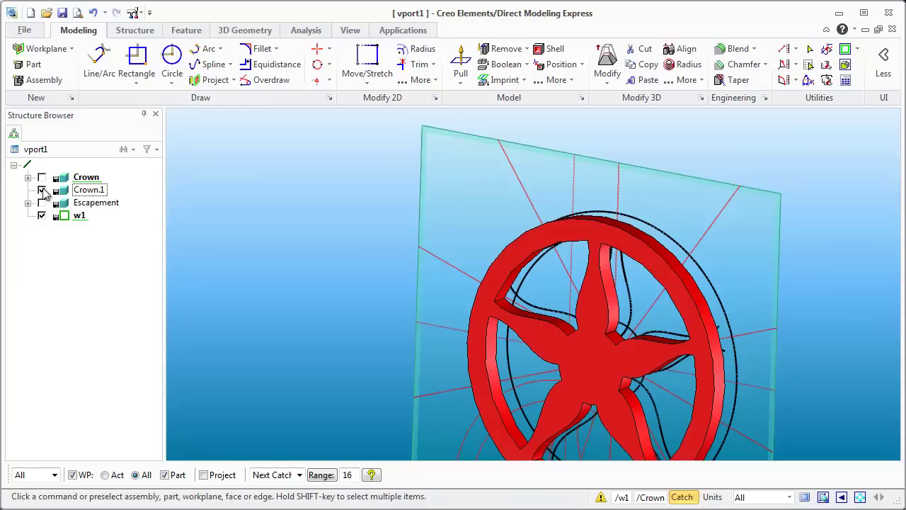
Step: Rename the newly pulled wheel part as MainGear
left_click(87, 191)
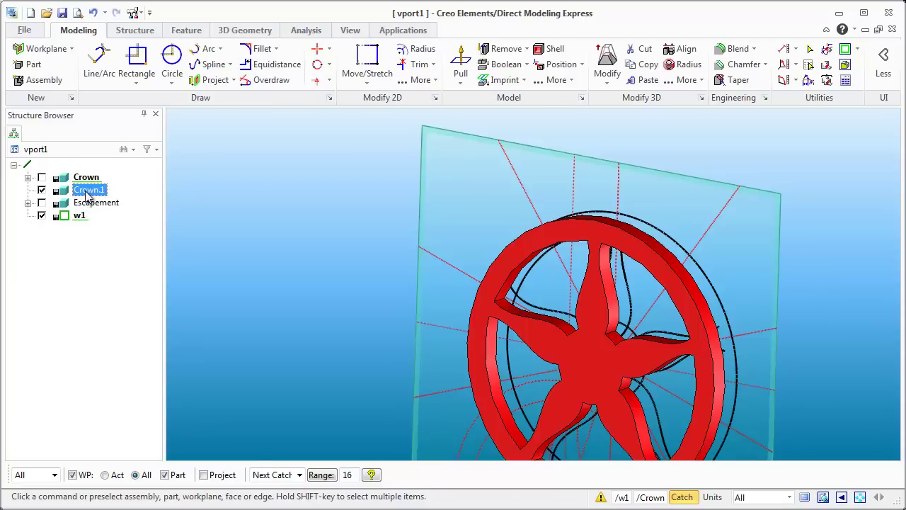
right_click(86, 193)
left_click(113, 219)
type("MainGear")
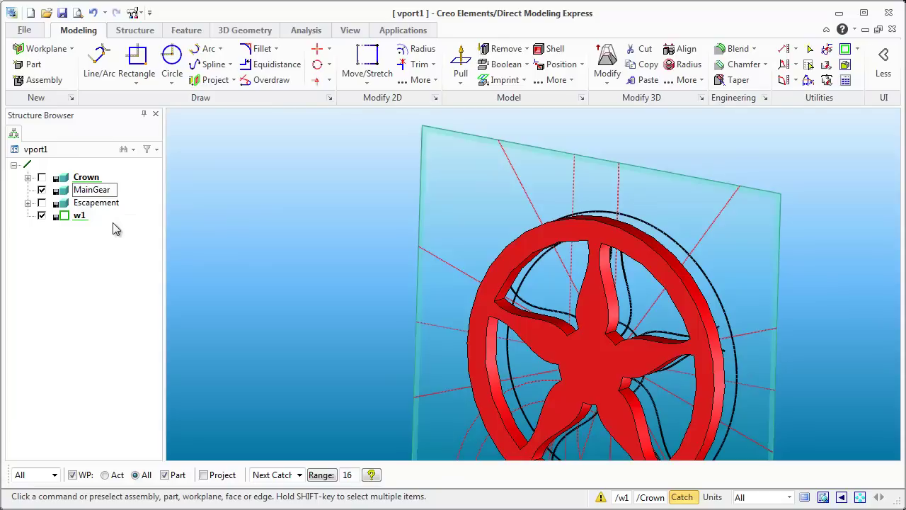
key("Return")
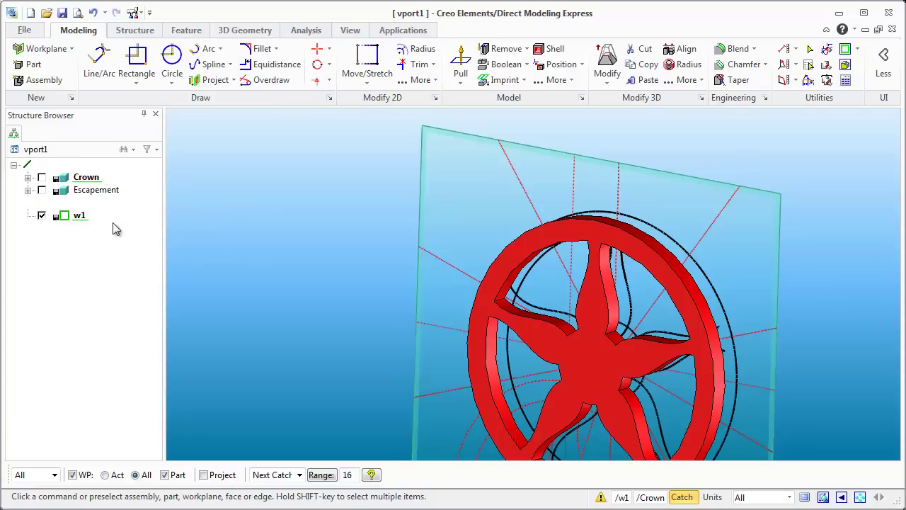
Step: Set the base part color of MainGear to Green in its part properties
left_click(85, 205)
right_click(85, 205)
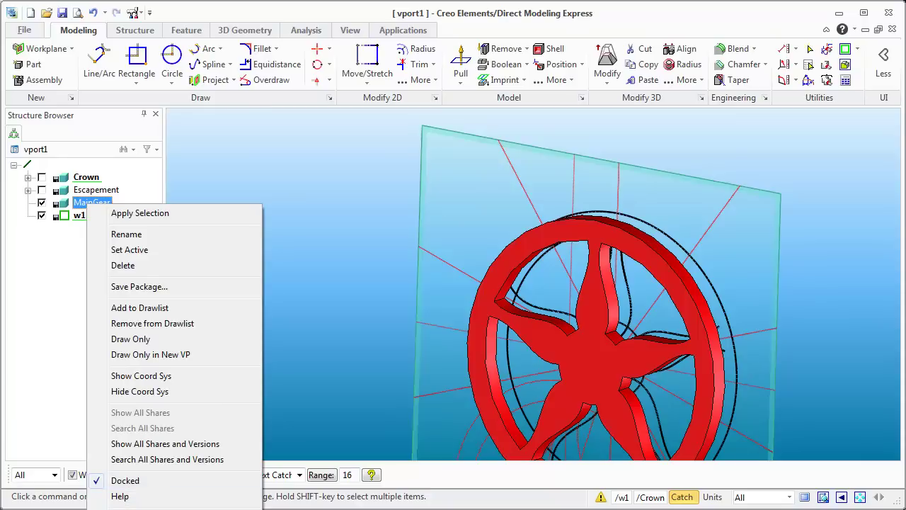
left_click(139, 213)
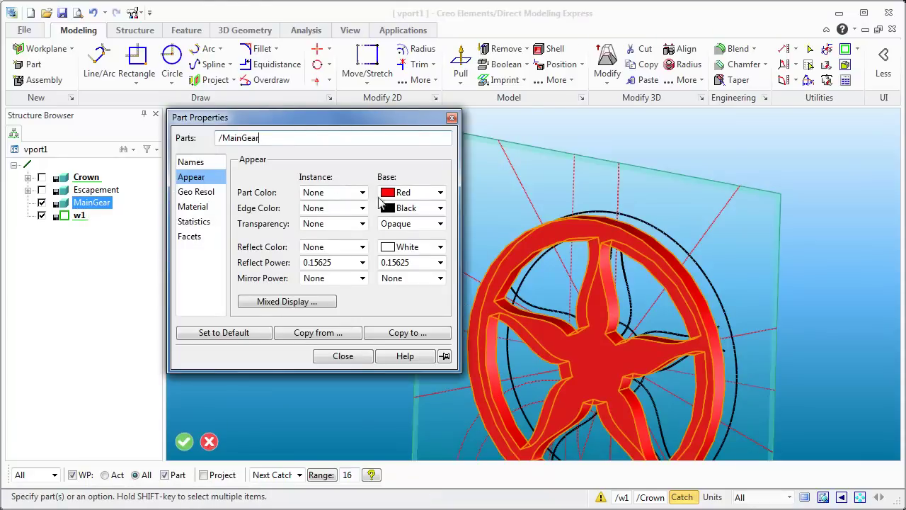
left_click(428, 196)
left_click(416, 235)
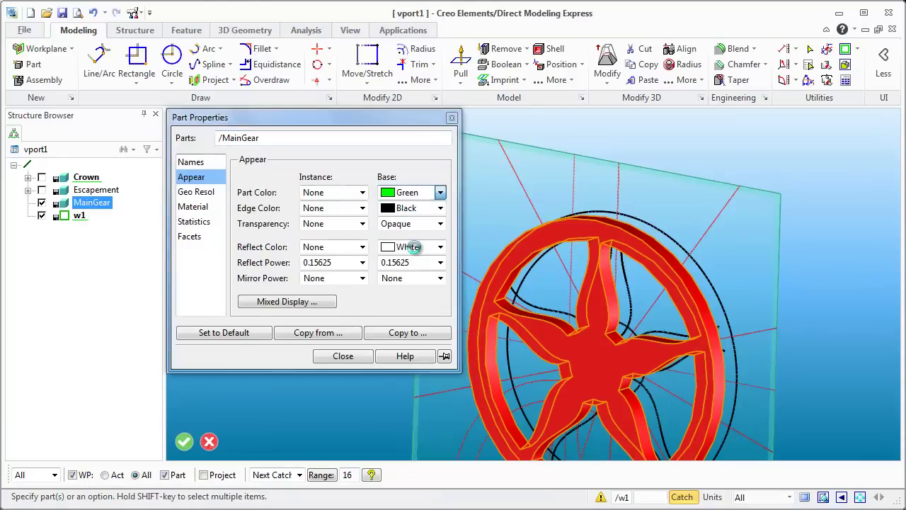
left_click(342, 356)
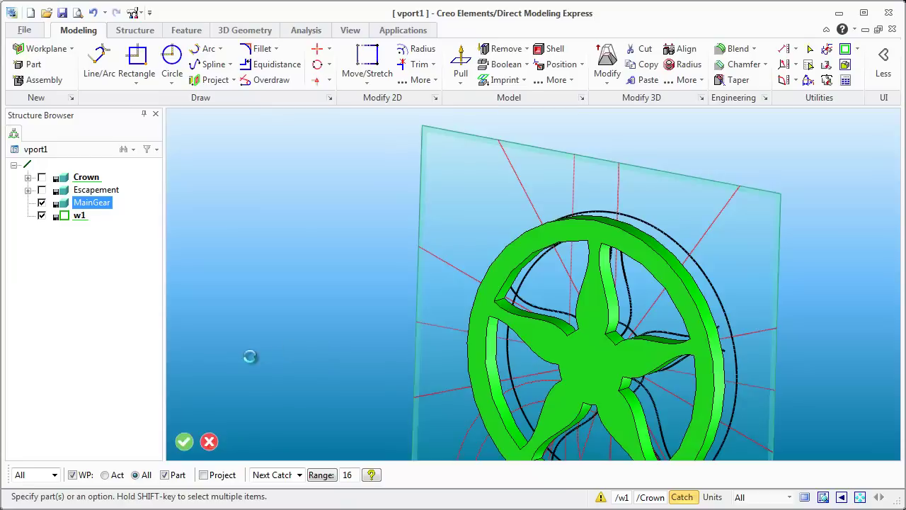
Step: Hide workplane w1 and display the Escapement and Crown parts alongside MainGear
left_click(42, 216)
left_click(42, 189)
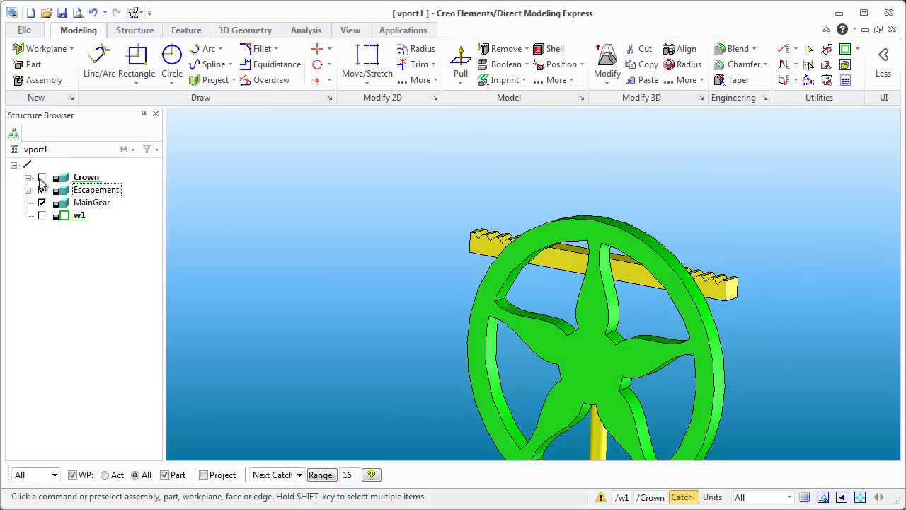
left_click(42, 177)
middle_click_drag(671, 326, 494, 343)
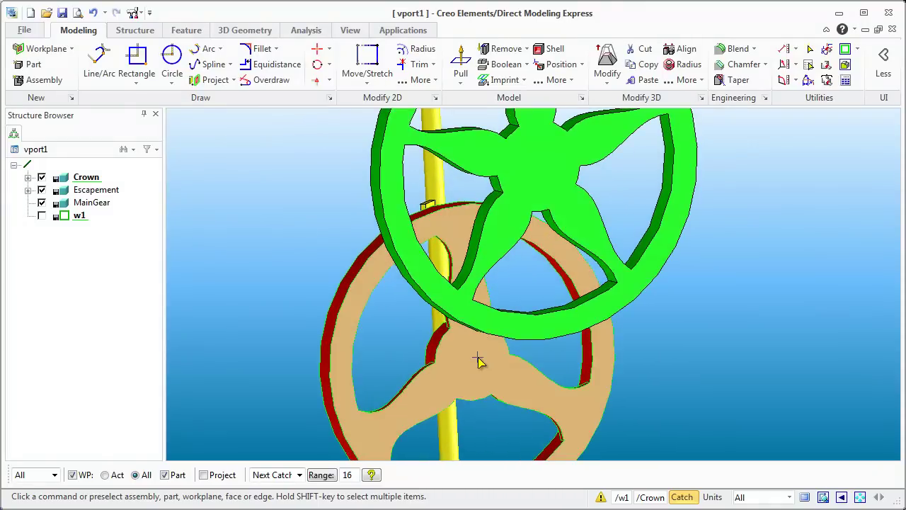
Step: Make the Crown wheel the active part
left_click(474, 366)
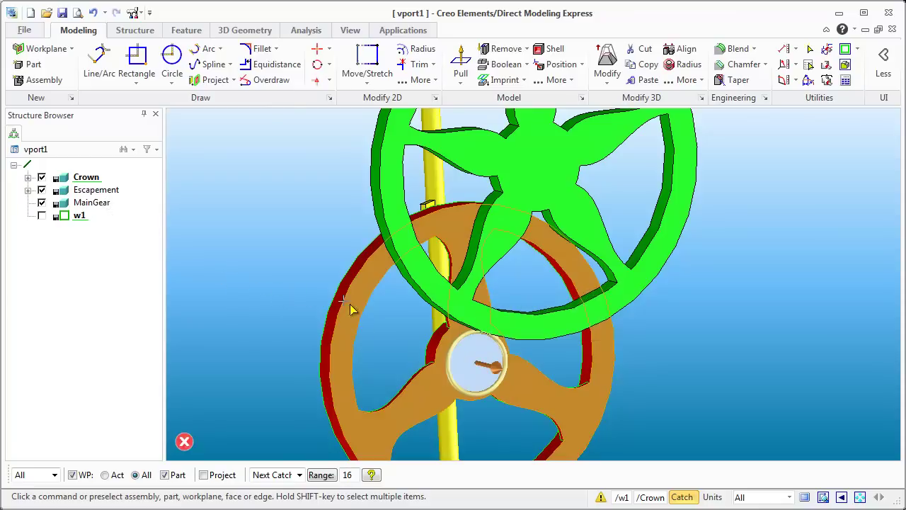
left_click(86, 178)
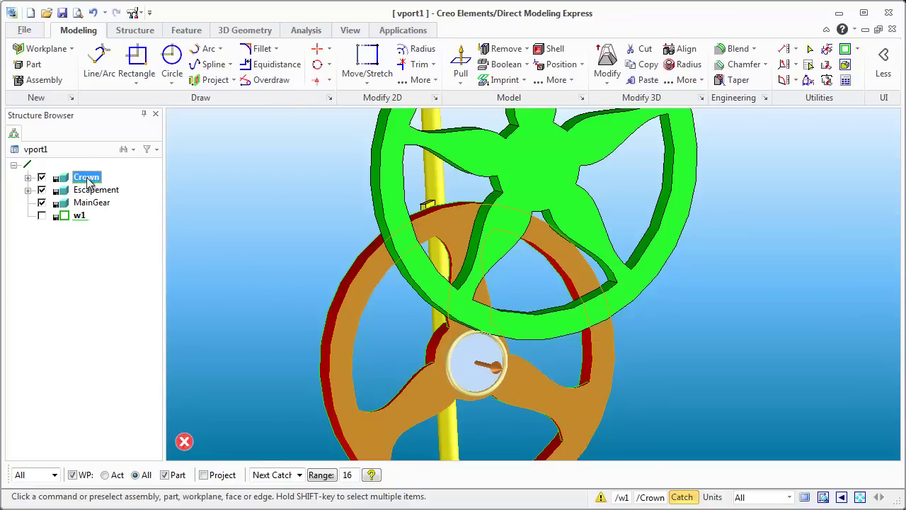
right_click(88, 181)
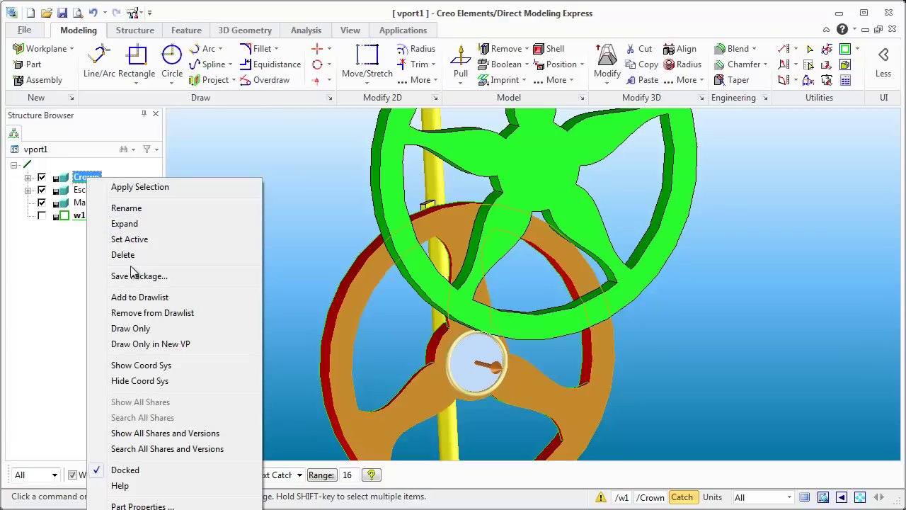
left_click(134, 240)
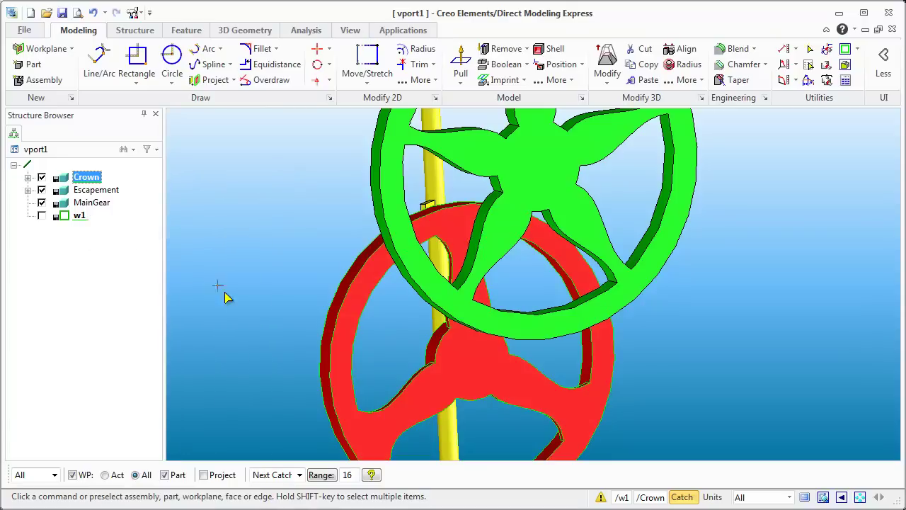
Step: Sketch a circle of about radius 11 centered on the Crown wheel's hub
left_click(480, 364)
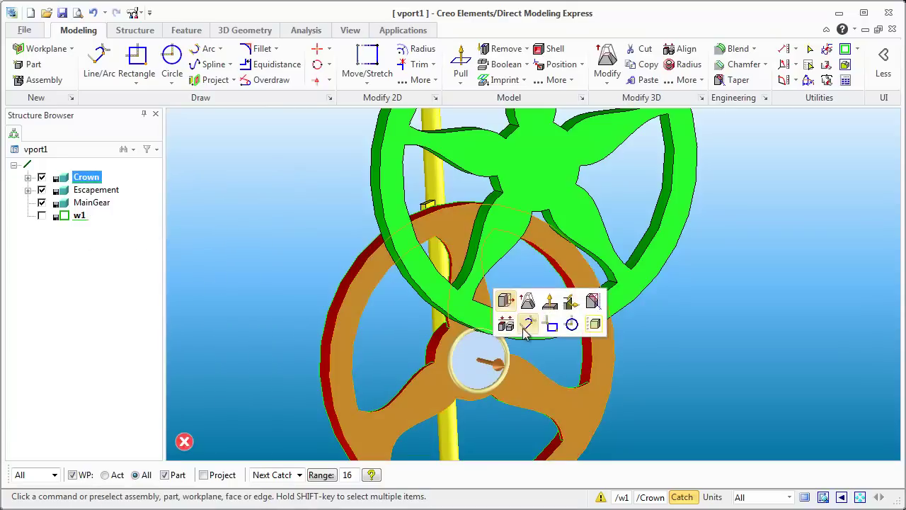
left_click(571, 325)
scroll(531, 363, "up", 5)
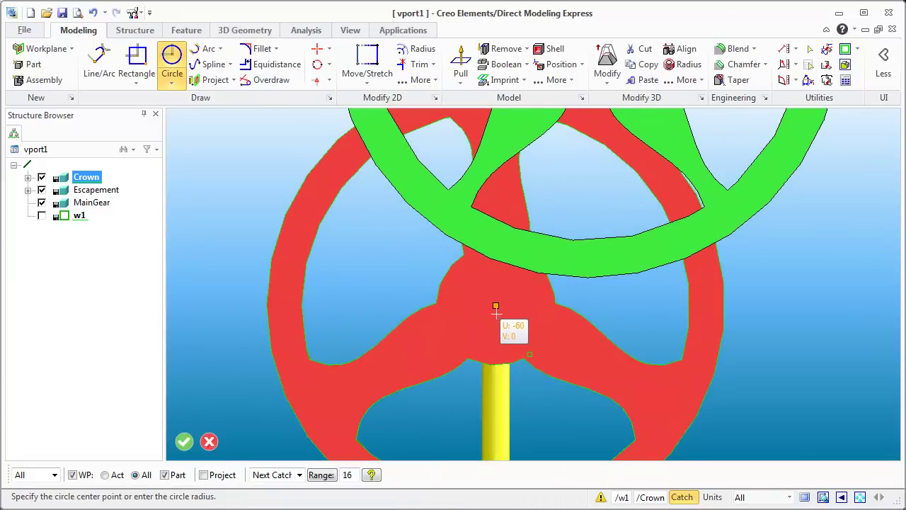
left_click(495, 305)
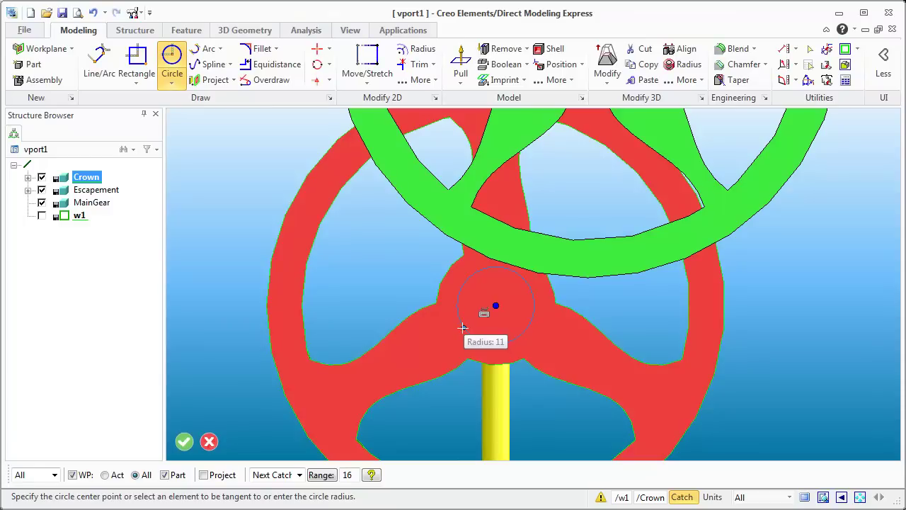
left_click(463, 327)
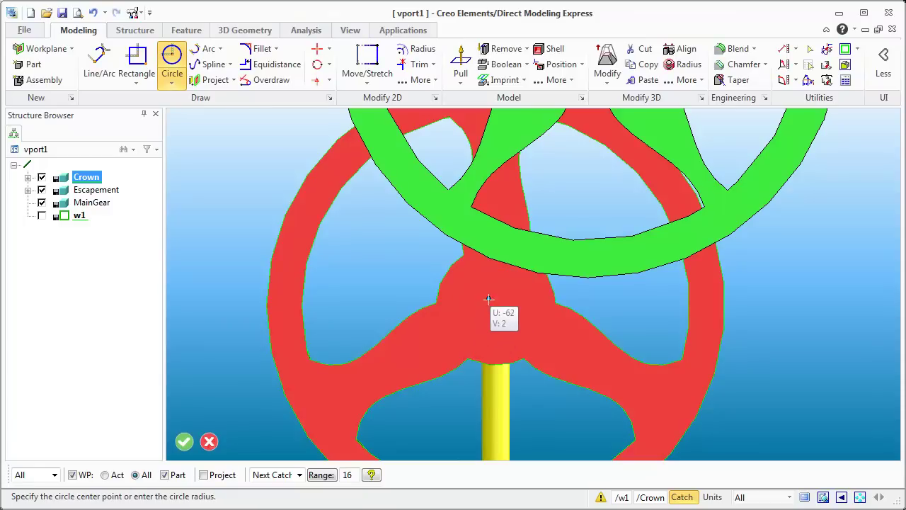
Step: Display workplane w1, finish circle drawing and examine which workplane holds the hub circle
middle_click_drag(522, 316, 559, 311)
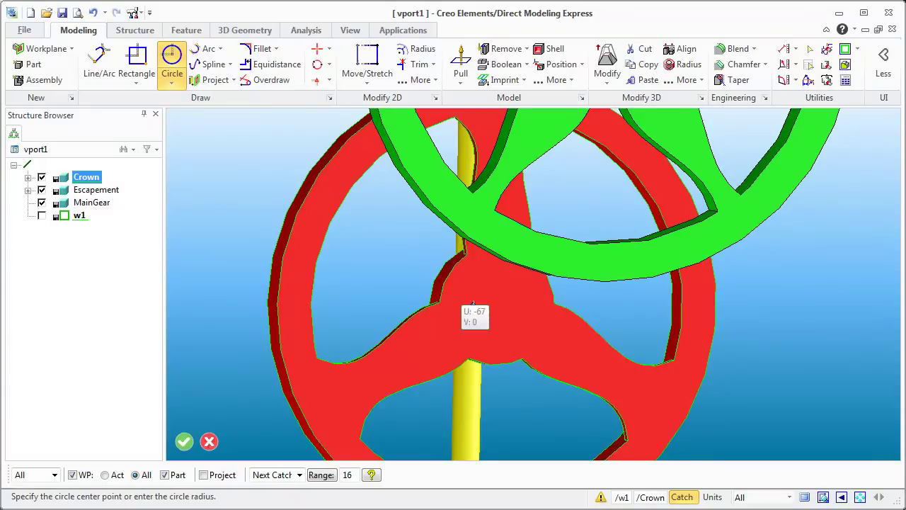
left_click(41, 216)
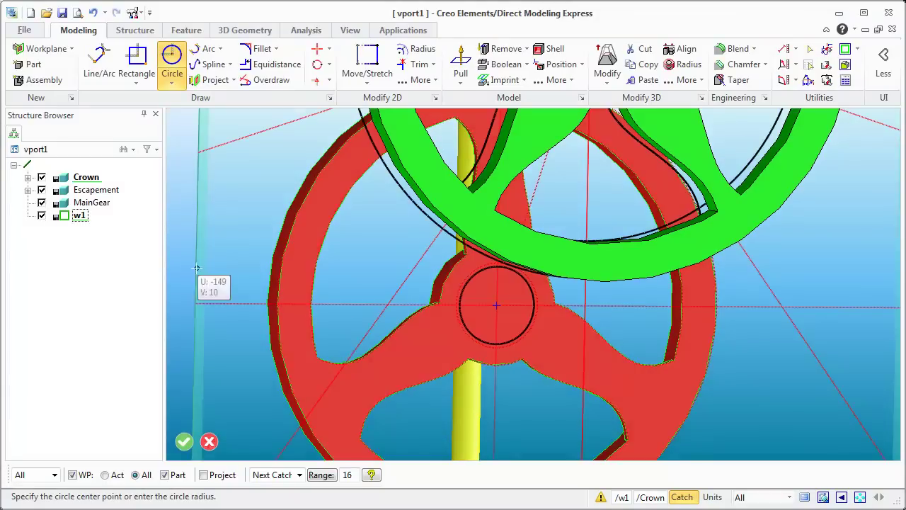
mouse_move(431, 283)
middle_mouse_down()
mouse_move(453, 281)
mouse_move(418, 269)
mouse_move(424, 293)
middle_mouse_up()
middle_click(558, 309)
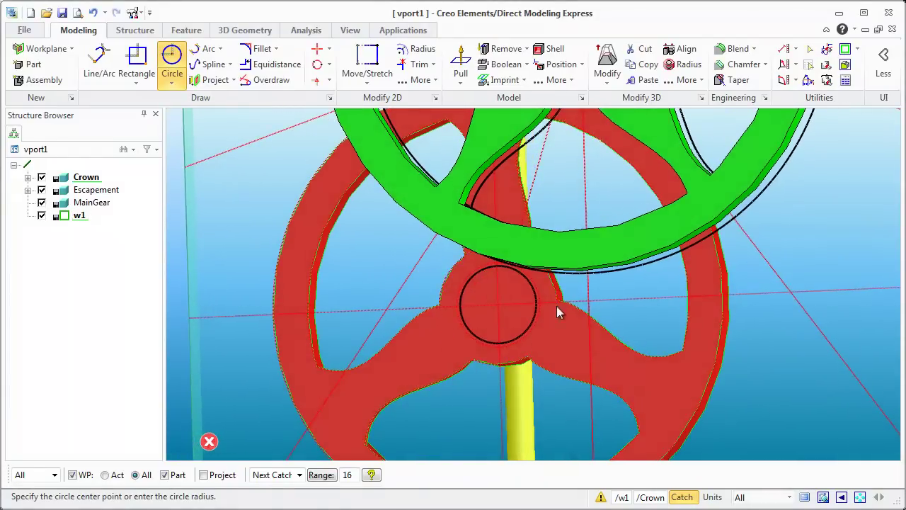
scroll(559, 309, "down", 5)
middle_click_drag(559, 309, 560, 278)
scroll(561, 278, "up", 3)
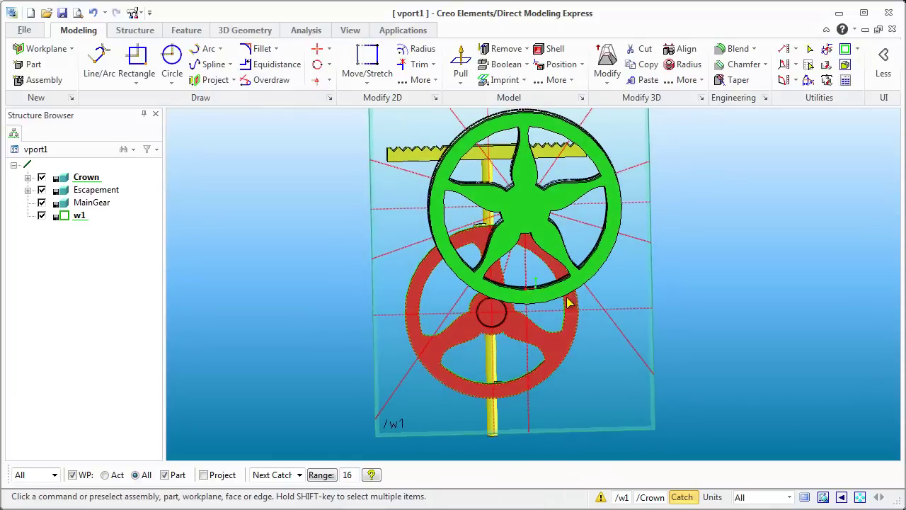
Step: Delete workplane w1 with its sketch geometry
left_click(79, 217)
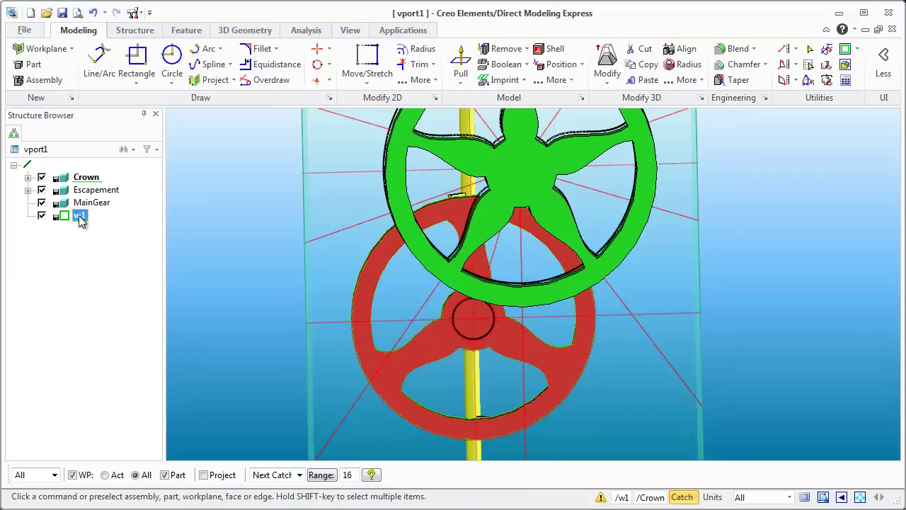
right_click(79, 220)
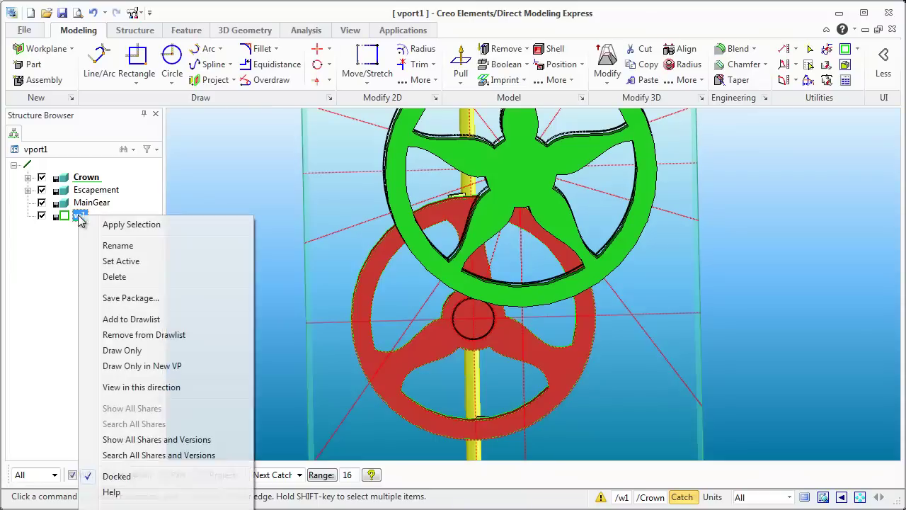
left_click(114, 277)
Step: Sketch a circle of about radius 11 at the Crown hub's center on a new workplane on its front face
left_click(479, 320)
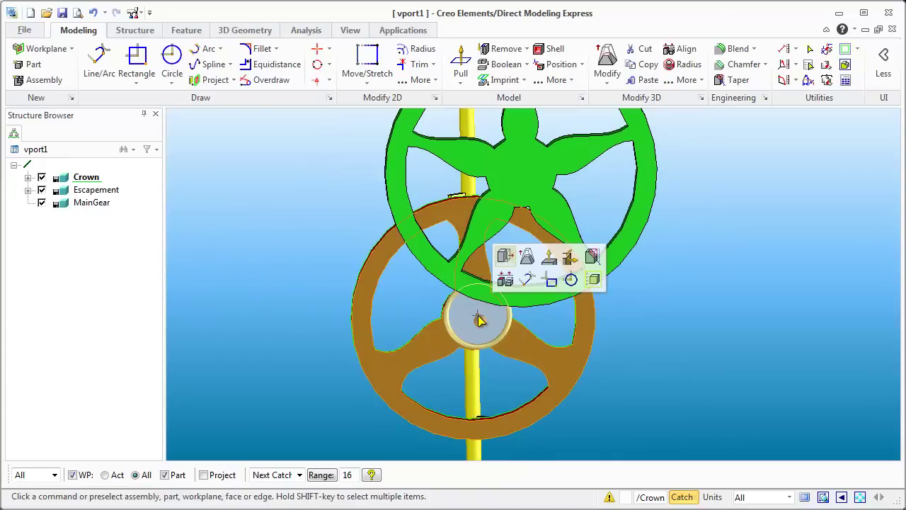
left_click(571, 280)
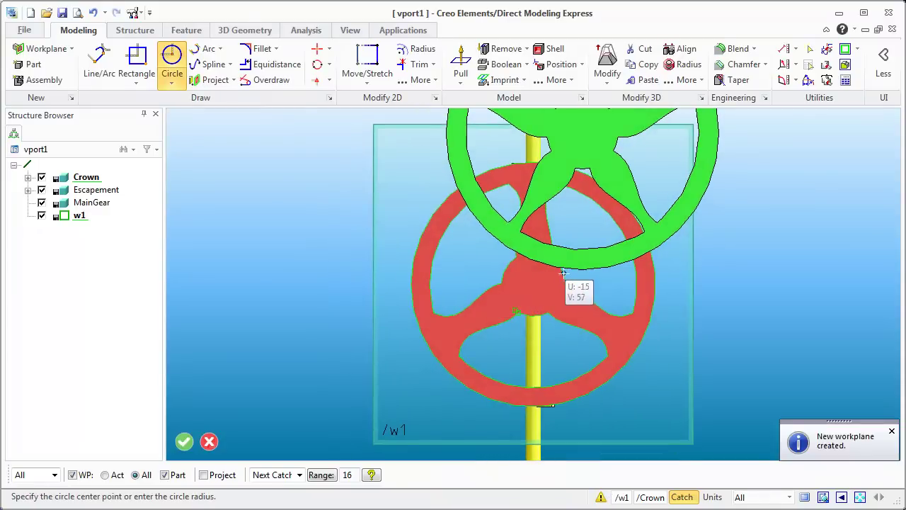
scroll(552, 278, "up", 3)
left_click(517, 263)
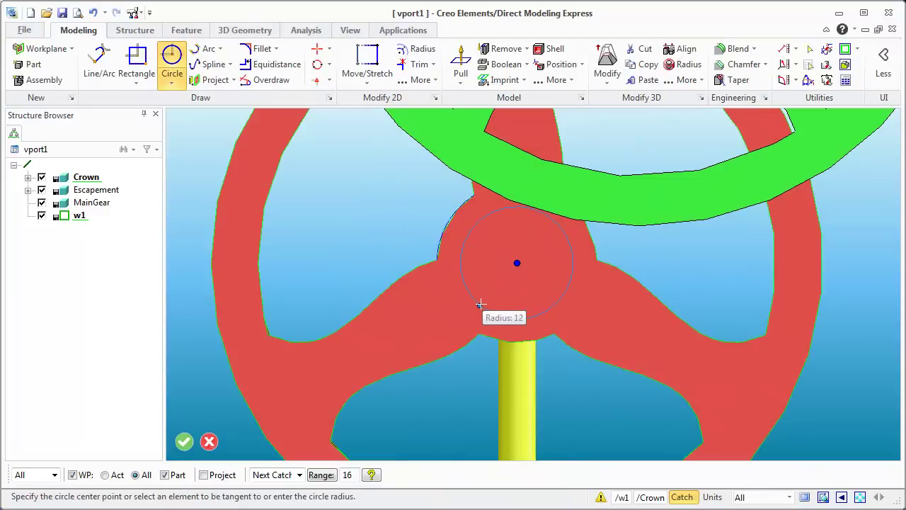
left_click(481, 302)
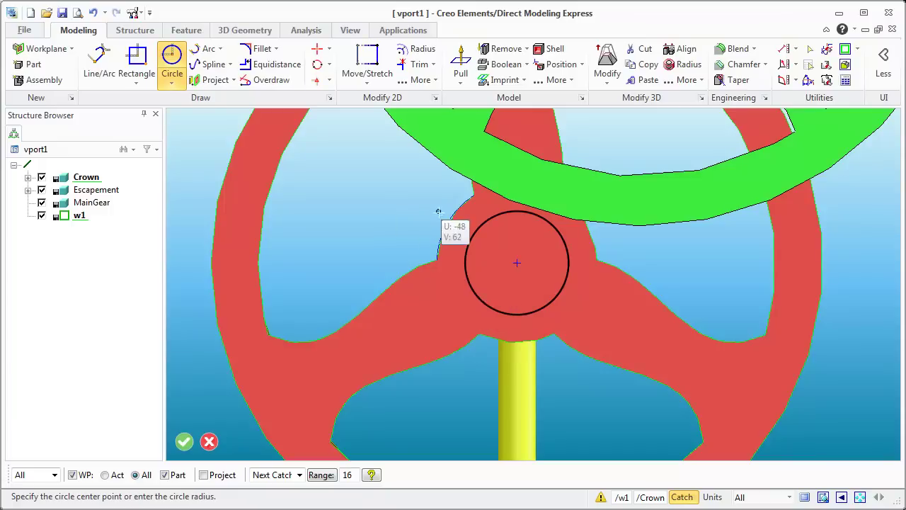
middle_click(475, 228)
Step: Convert the hub circle from profile to construction geometry
left_click(481, 228)
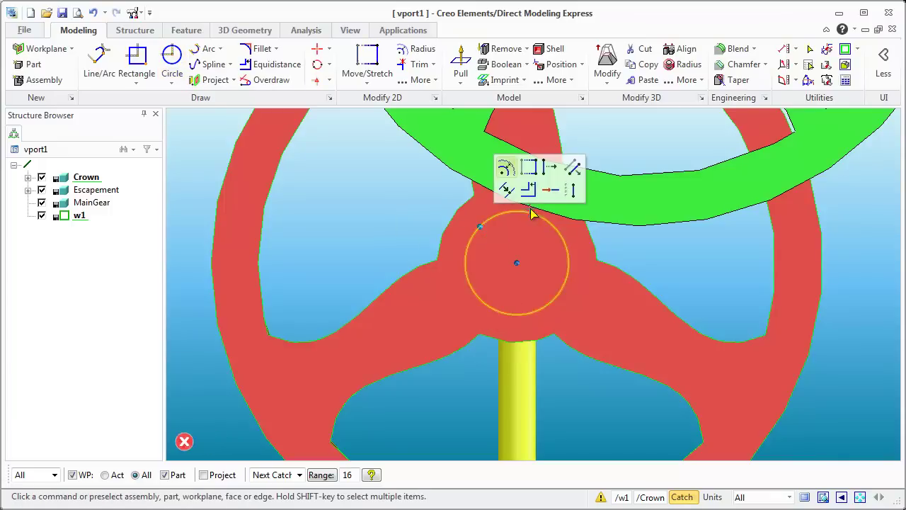
left_click(552, 191)
scroll(541, 221, "up", 2)
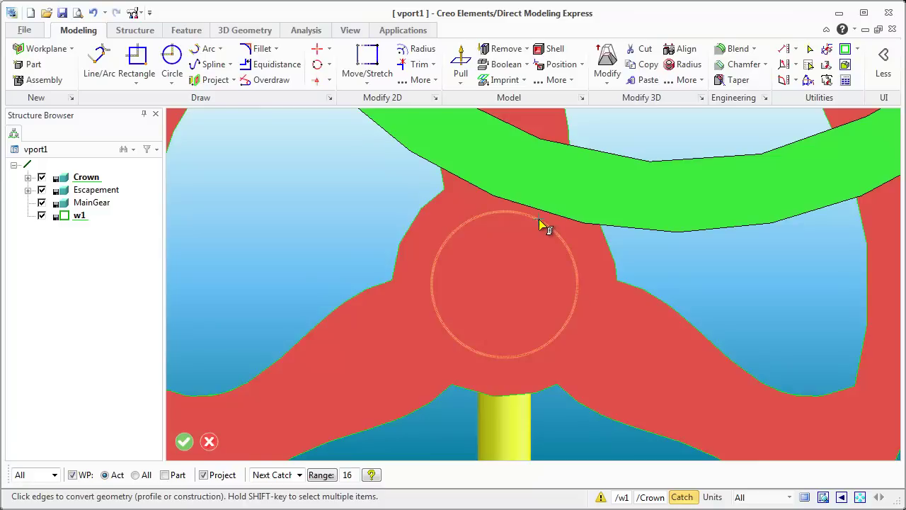
left_click(539, 218)
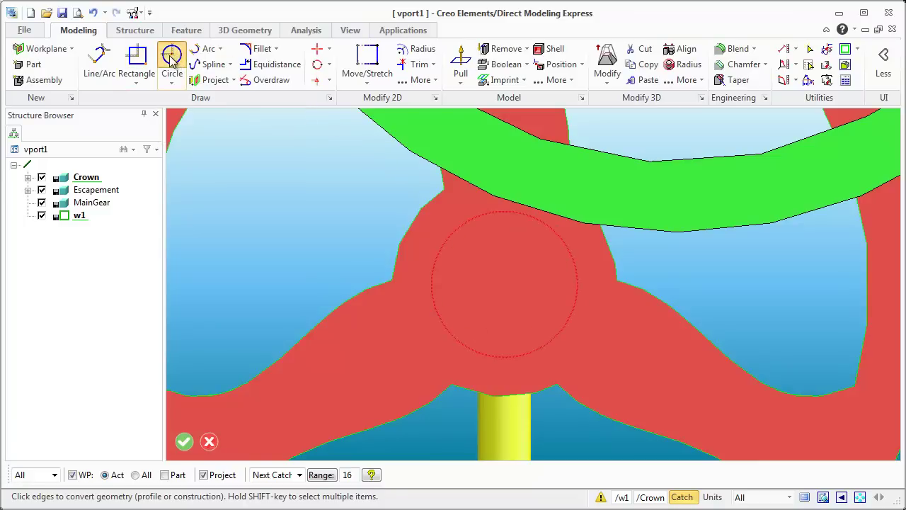
Step: Draw a small circle of about radius 1 centered on the upper part of the construction circle
left_click(172, 56)
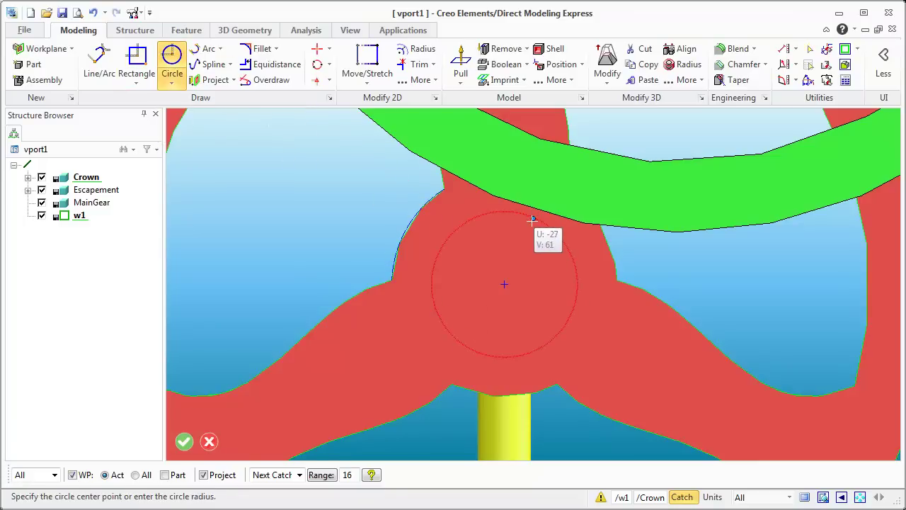
scroll(531, 220, "up", 1)
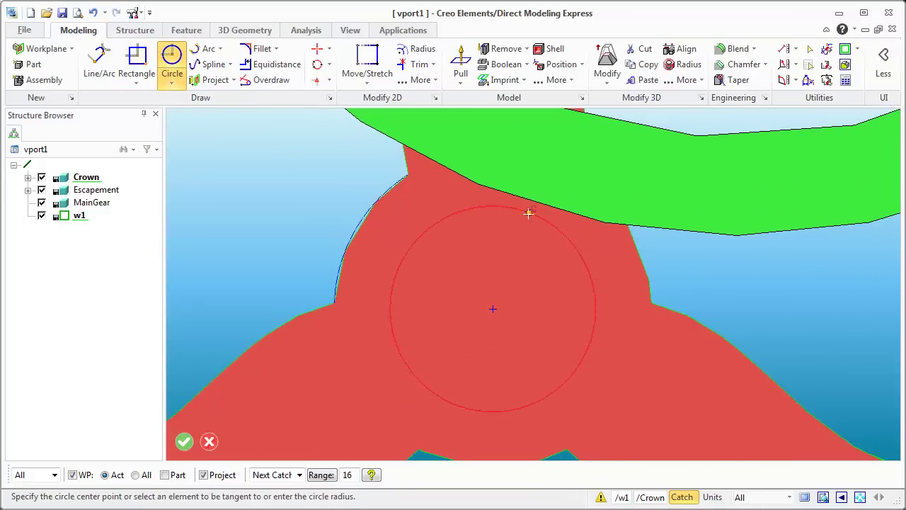
scroll(531, 214, "up", 1)
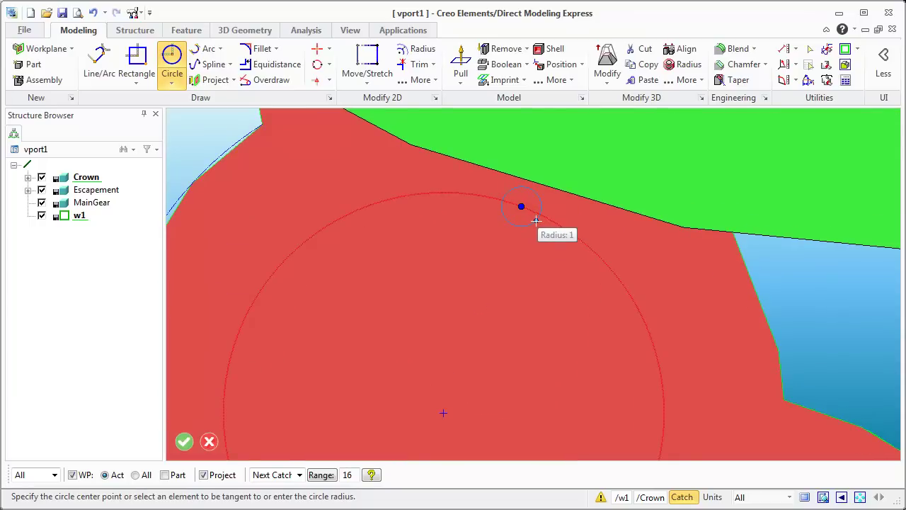
scroll(536, 221, "down", 5)
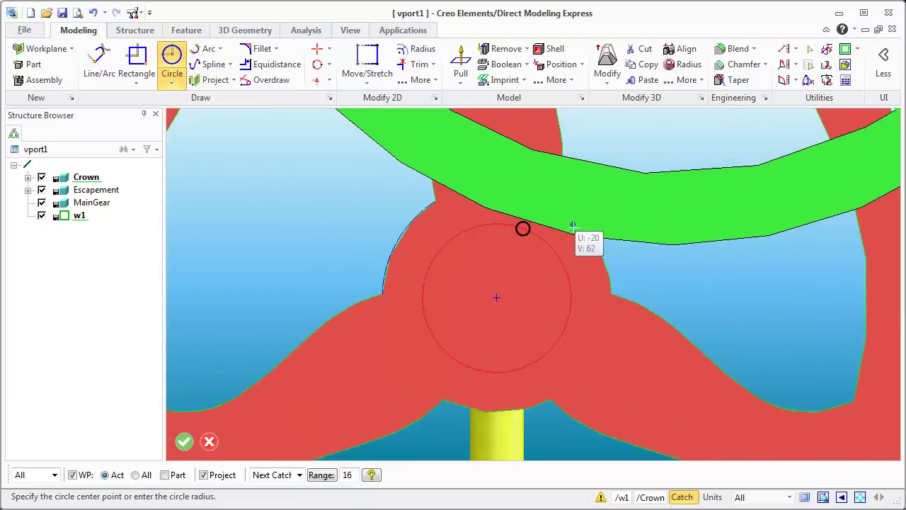
scroll(573, 225, "up", 1)
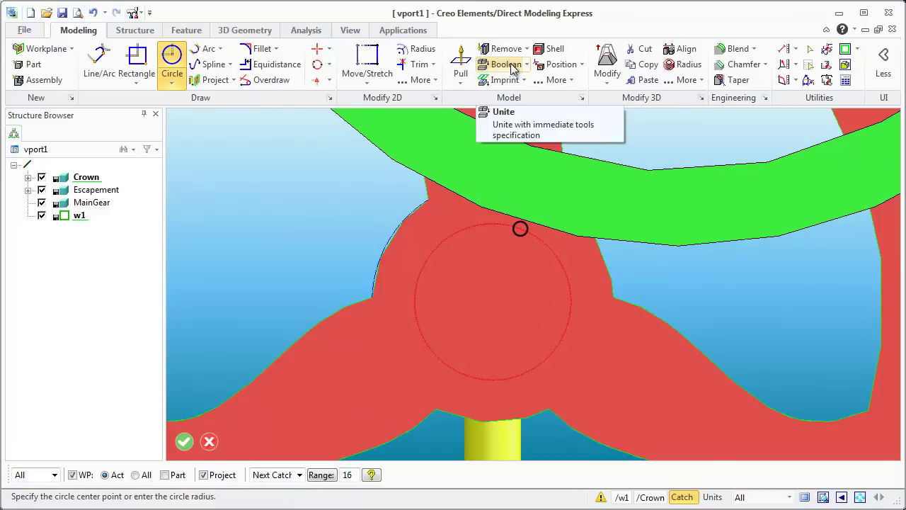
left_click(422, 79)
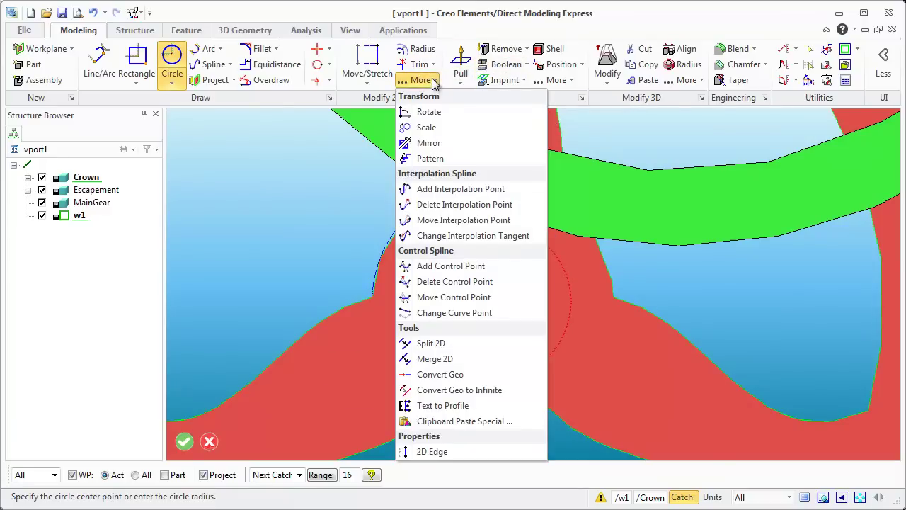
left_click(427, 159)
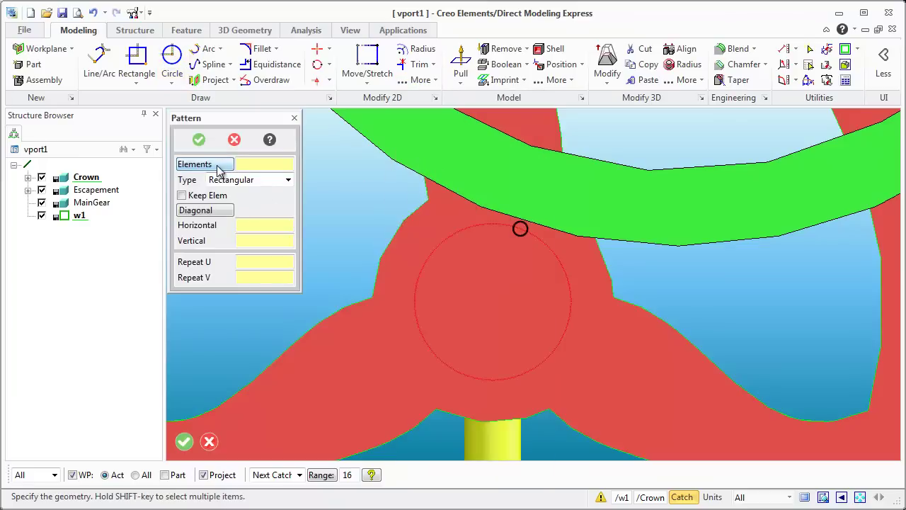
left_click(531, 243)
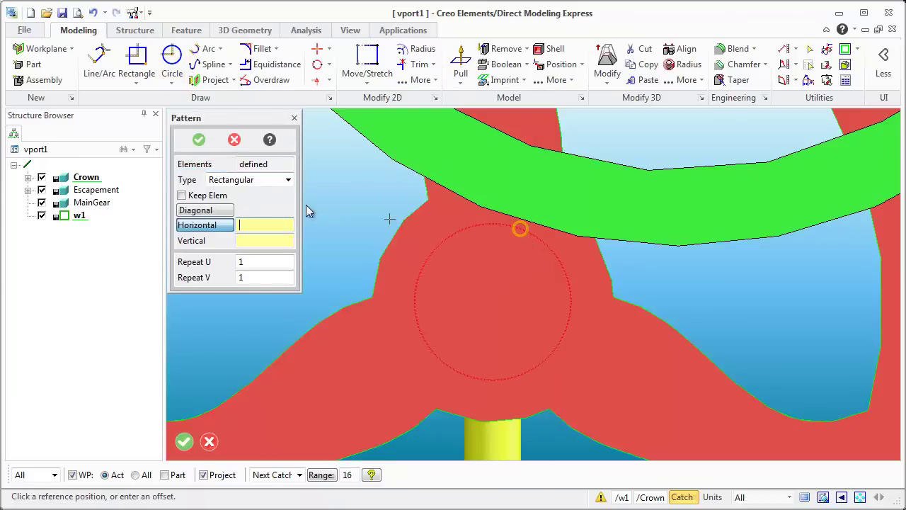
left_click(233, 181)
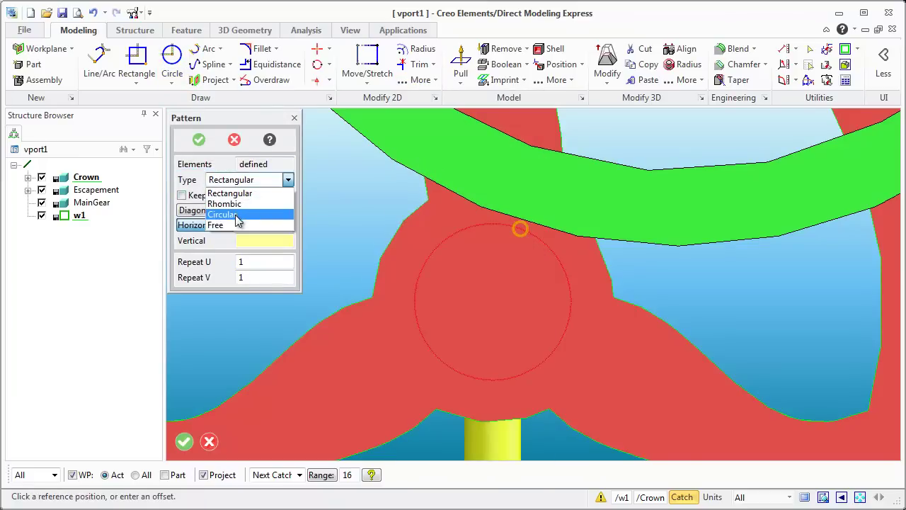
left_click(236, 214)
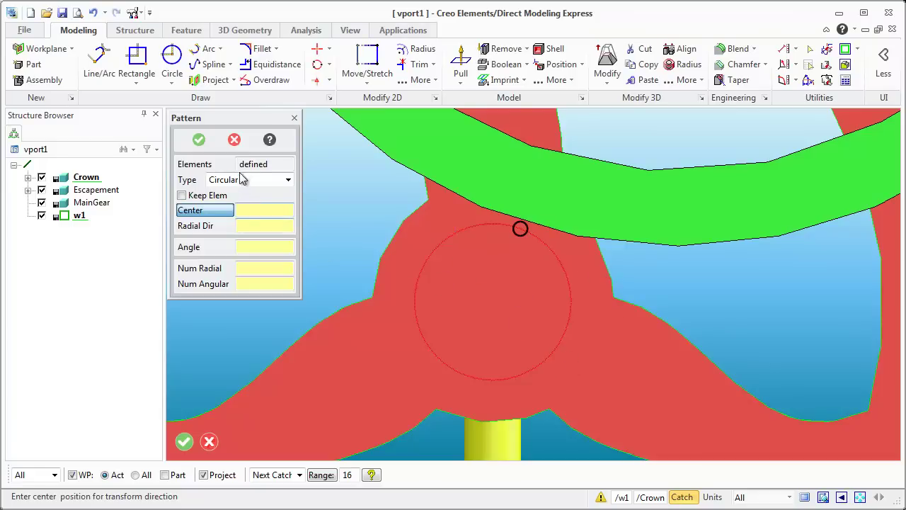
left_click(235, 139)
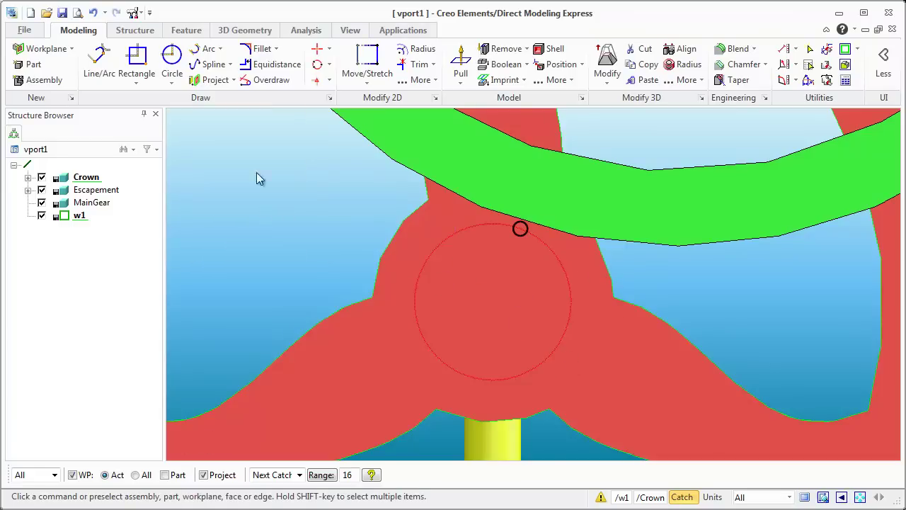
Step: Place crossed construction lines at the hub circle's center and set up a circular pattern of the small circle about that center
left_click(316, 51)
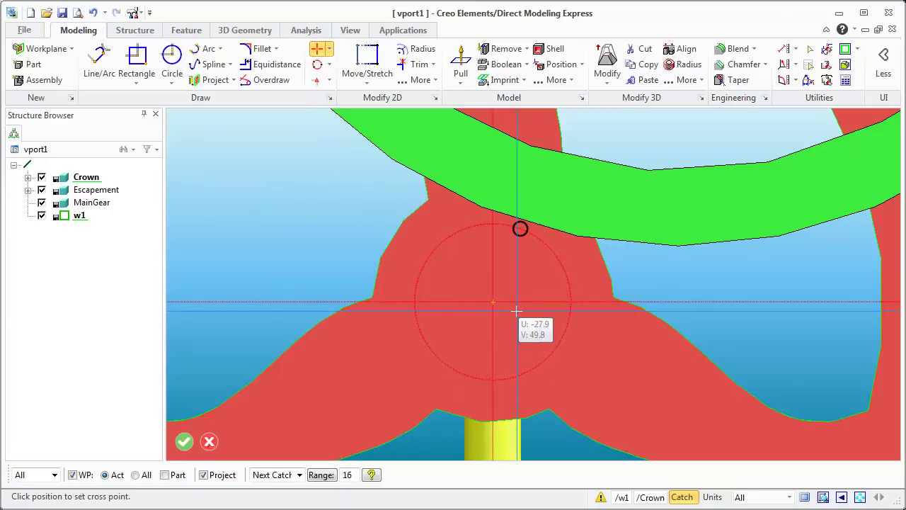
left_click(493, 302)
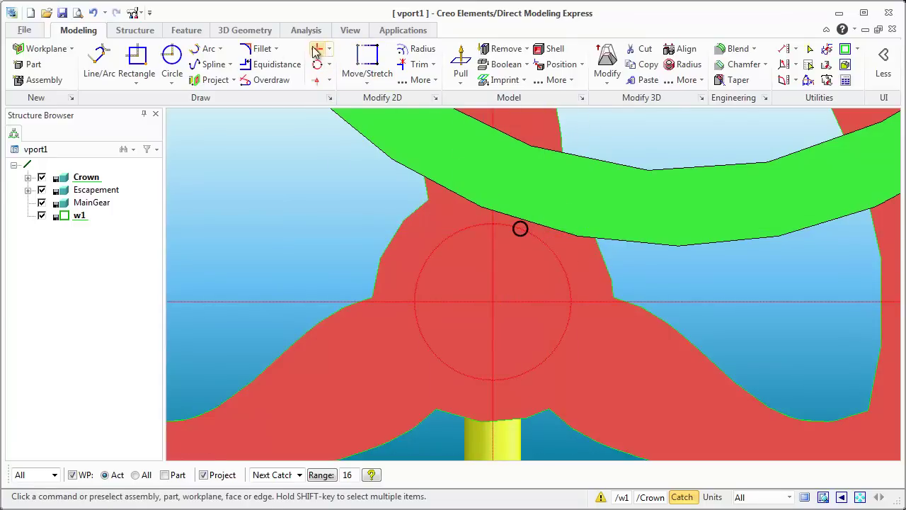
left_click(421, 80)
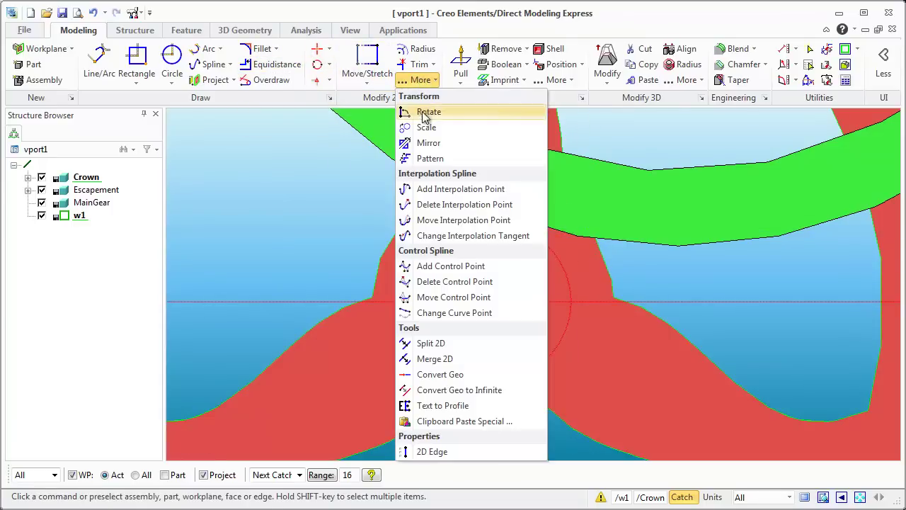
left_click(423, 159)
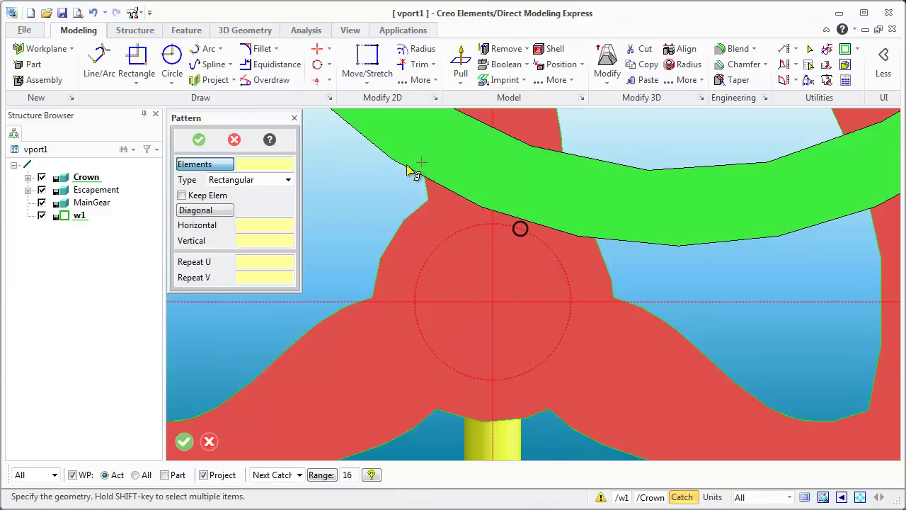
left_click(524, 239)
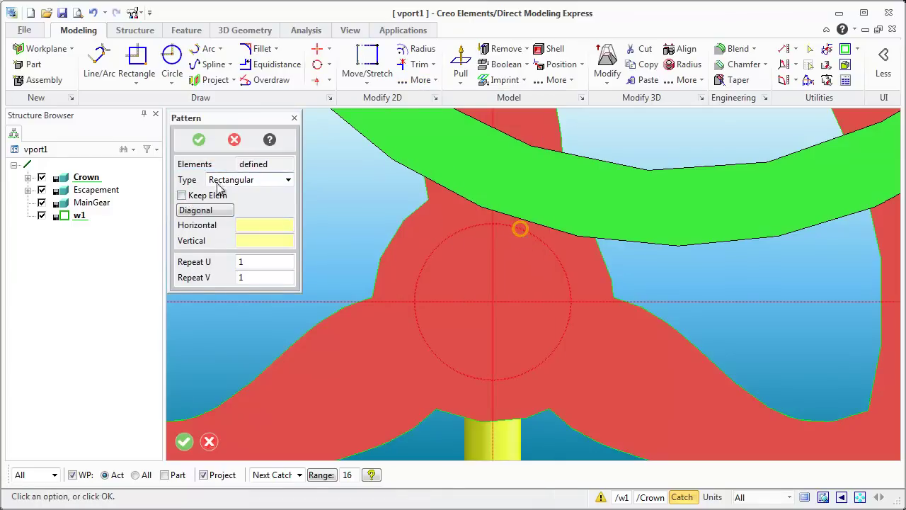
left_click(218, 179)
left_click(232, 215)
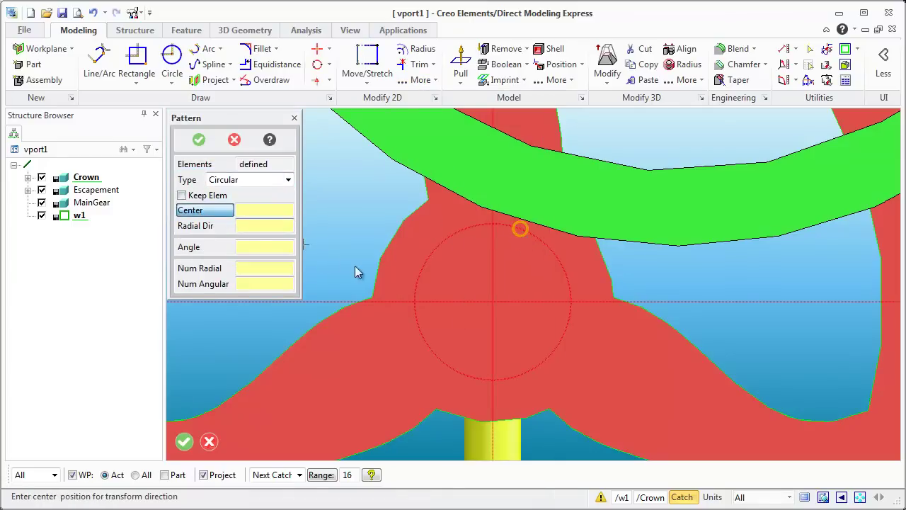
left_click(492, 302)
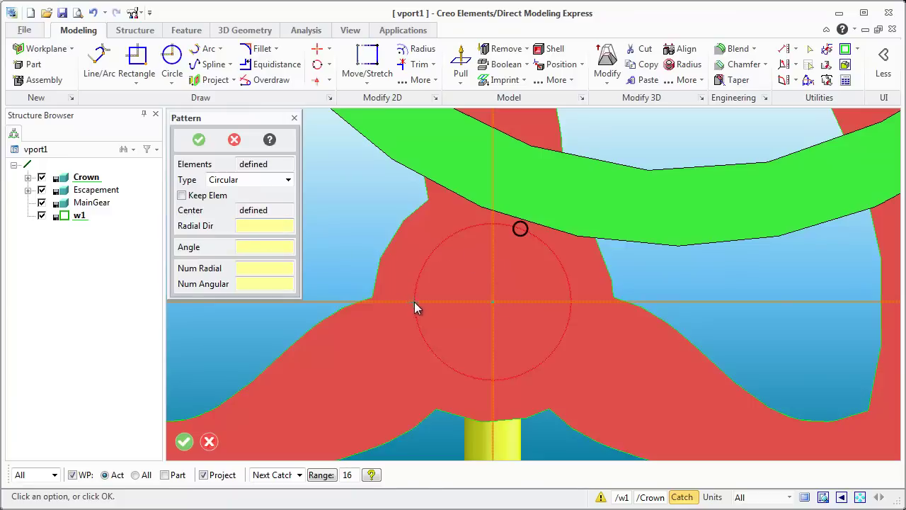
Step: Set the radial direction along the horizontal construction line and create the pattern with angle 60, radial number 1 and angular number 6
left_click(221, 227)
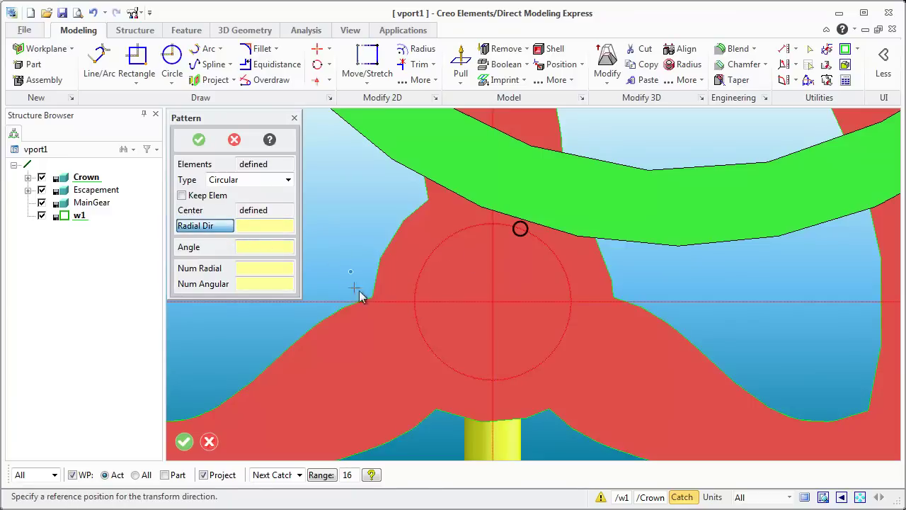
left_click(415, 300)
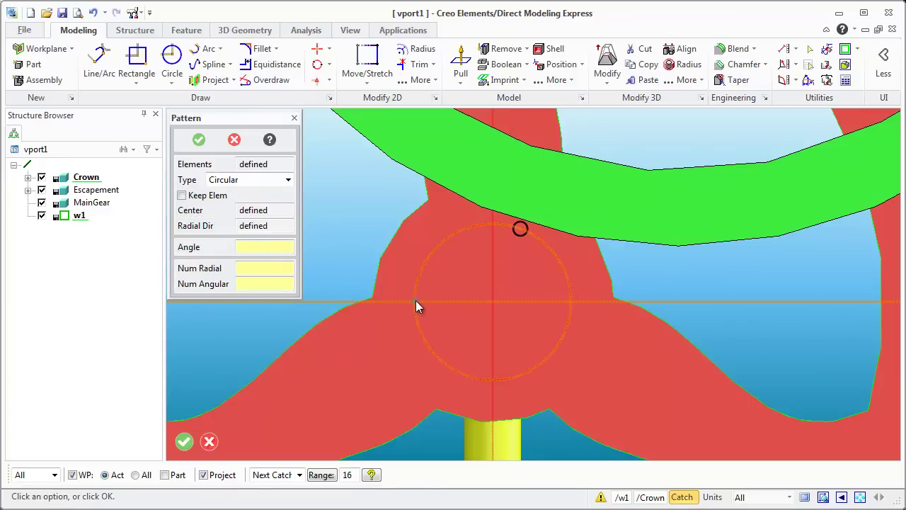
left_click(256, 246)
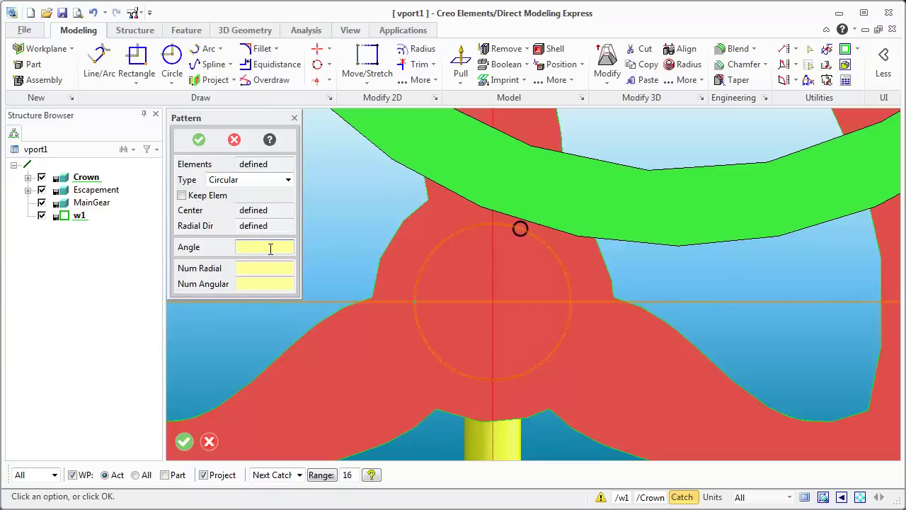
left_click(261, 268)
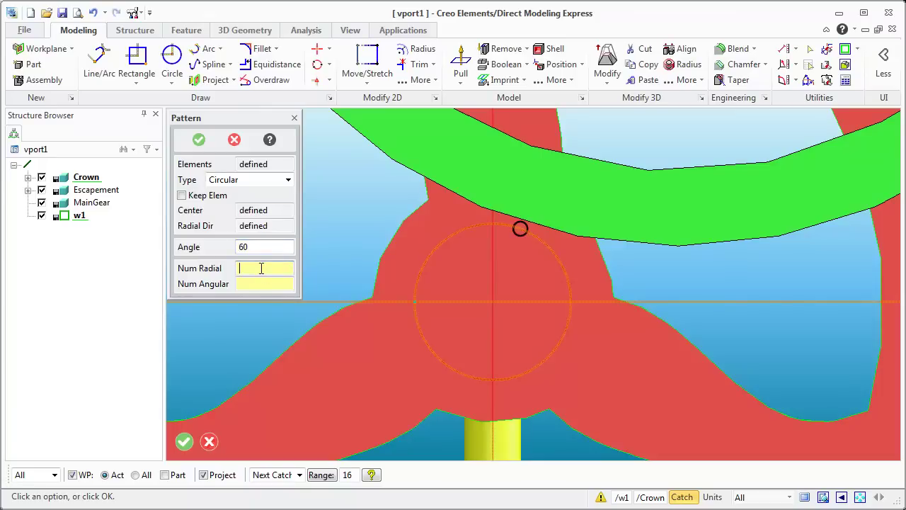
left_click(259, 285)
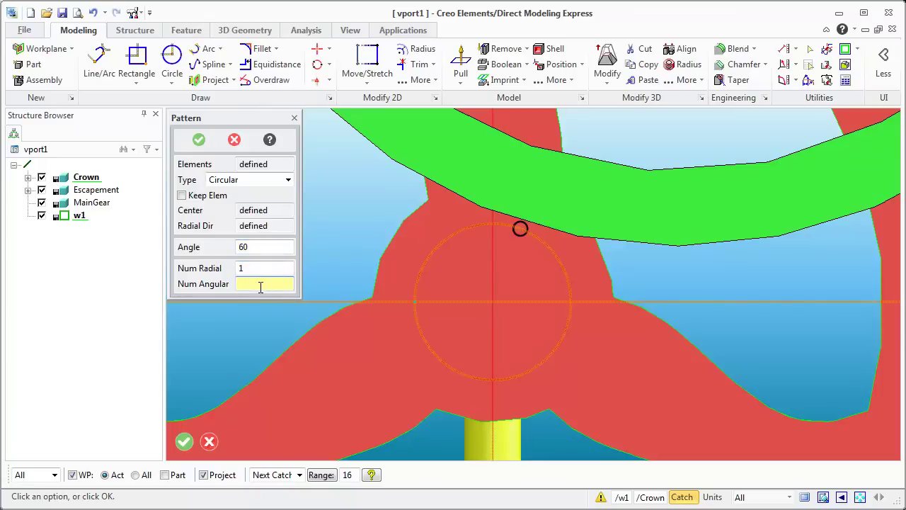
type("6")
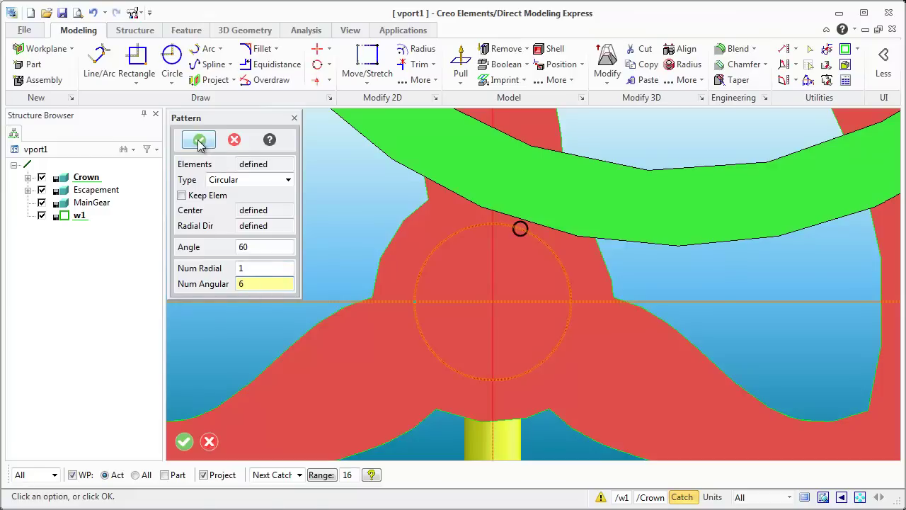
left_click(199, 140)
Step: Pull the six small circle profiles on w1 a distance of 50 in the +w direction into the Crown part
scroll(524, 329, "down", 1)
middle_click_drag(524, 329, 474, 305)
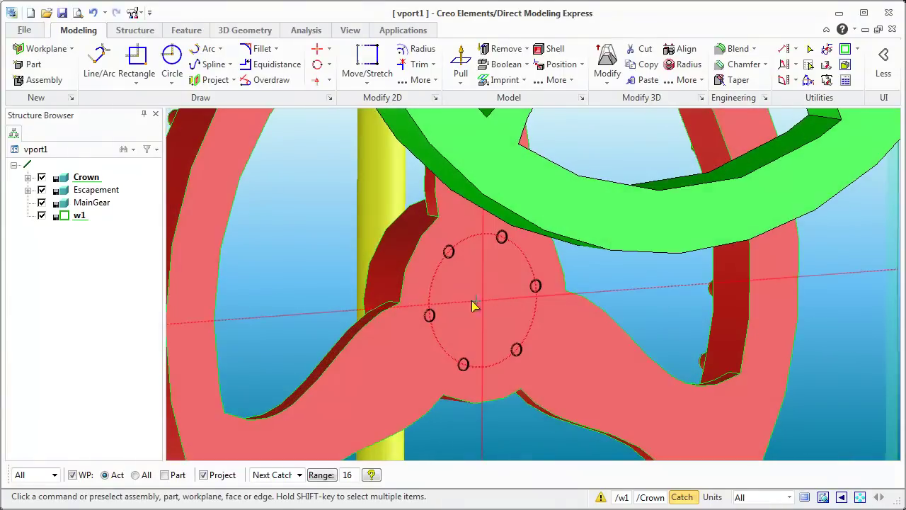
left_click(85, 178)
right_click(88, 182)
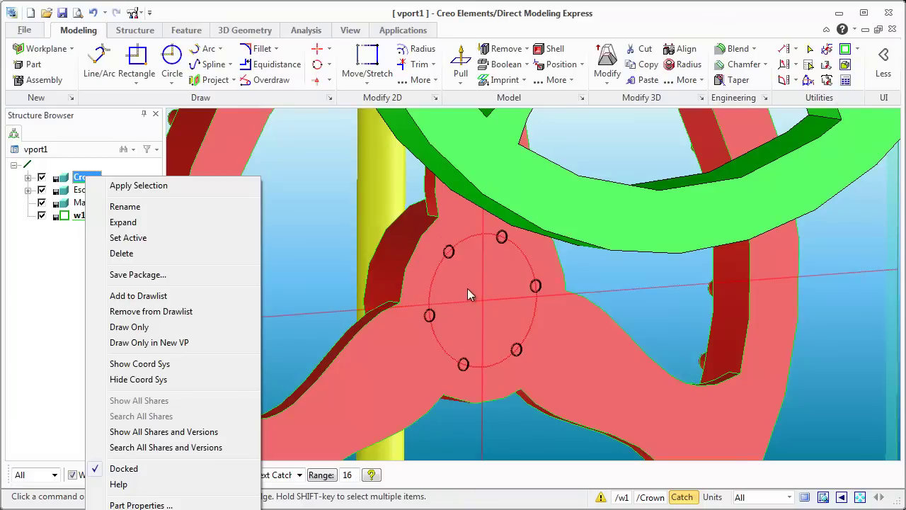
left_click(479, 80)
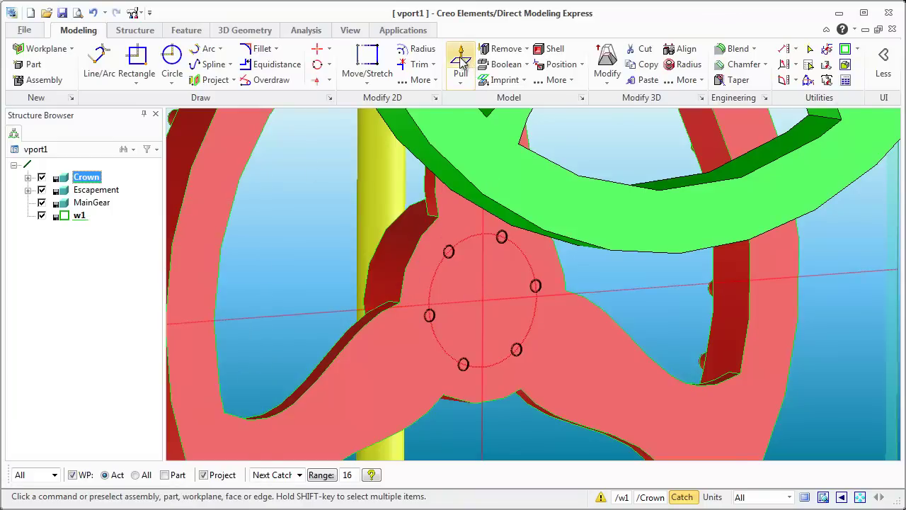
left_click(460, 64)
middle_click_drag(570, 297, 592, 304)
left_click_drag(566, 301, 763, 361)
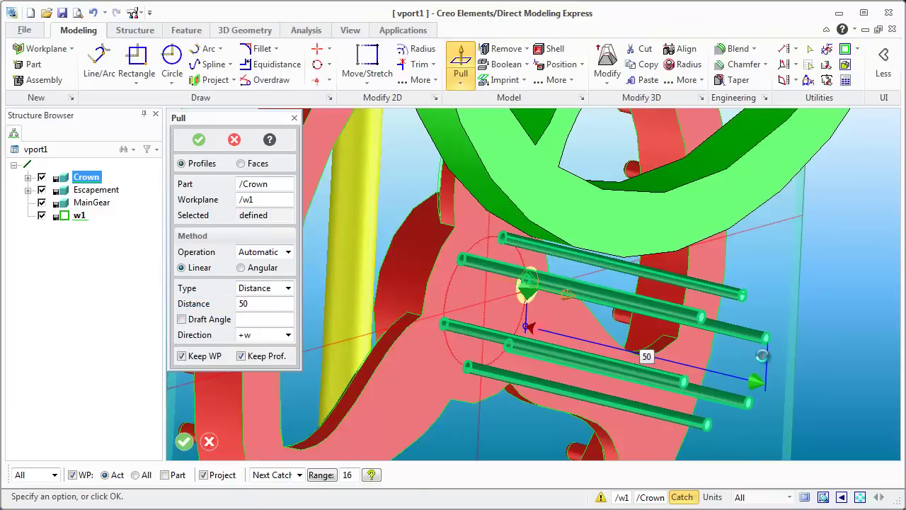
middle_click(729, 380)
middle_click_drag(729, 380, 738, 211)
Step: Select the front face of the MainGear wheel
scroll(738, 211, "down", 6)
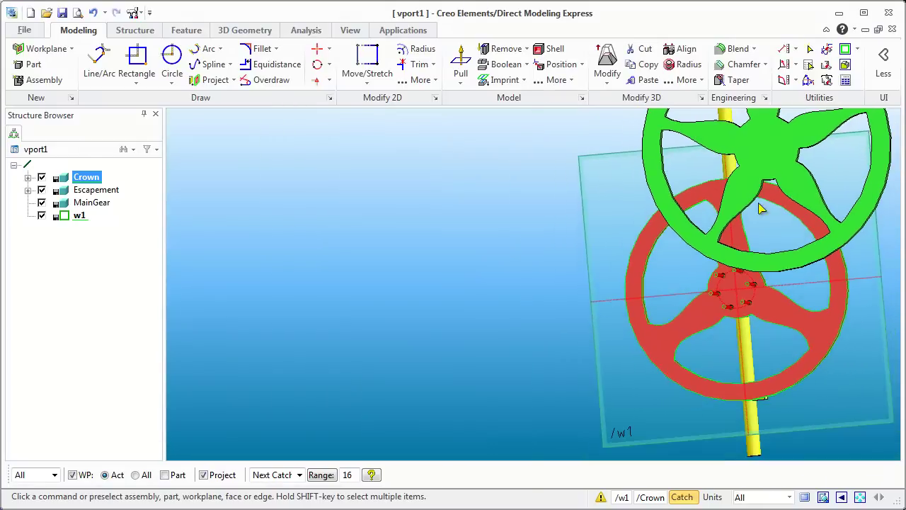
scroll(697, 136, "up", 6)
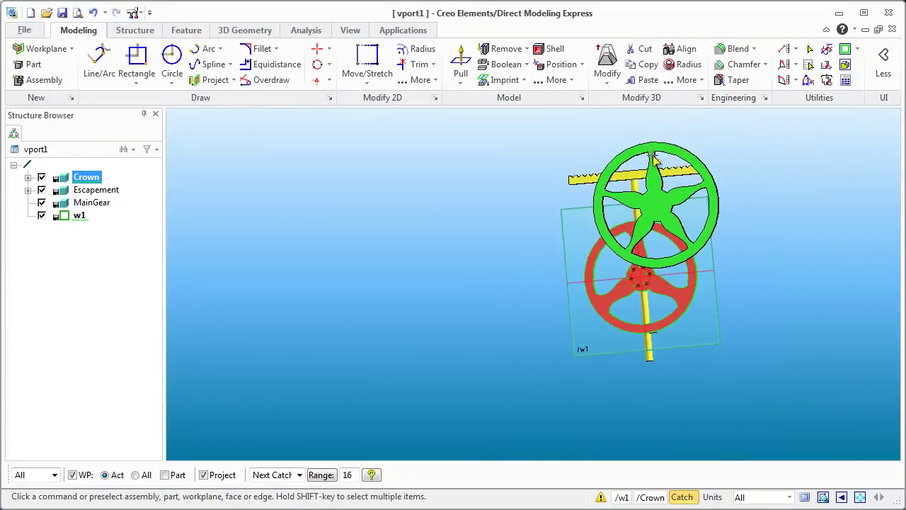
middle_click_drag(697, 137, 659, 147)
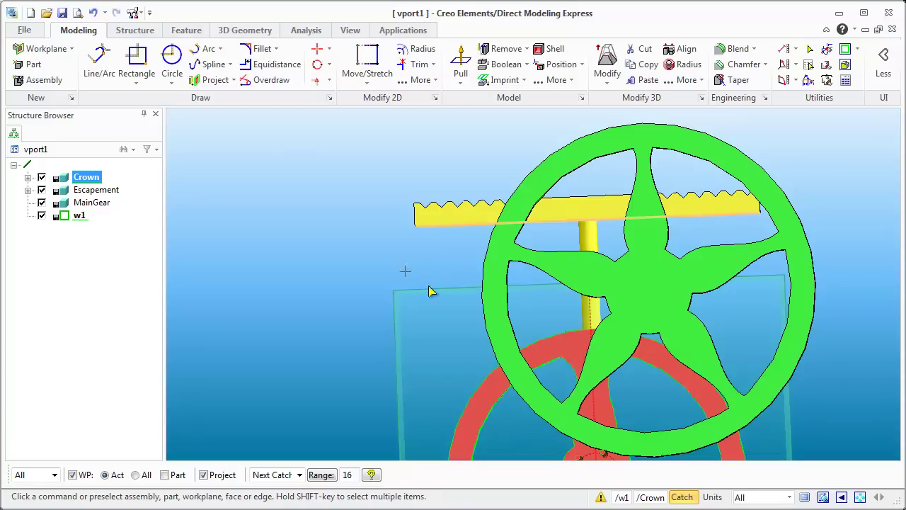
scroll(404, 269, "down", 4)
scroll(614, 172, "up", 3)
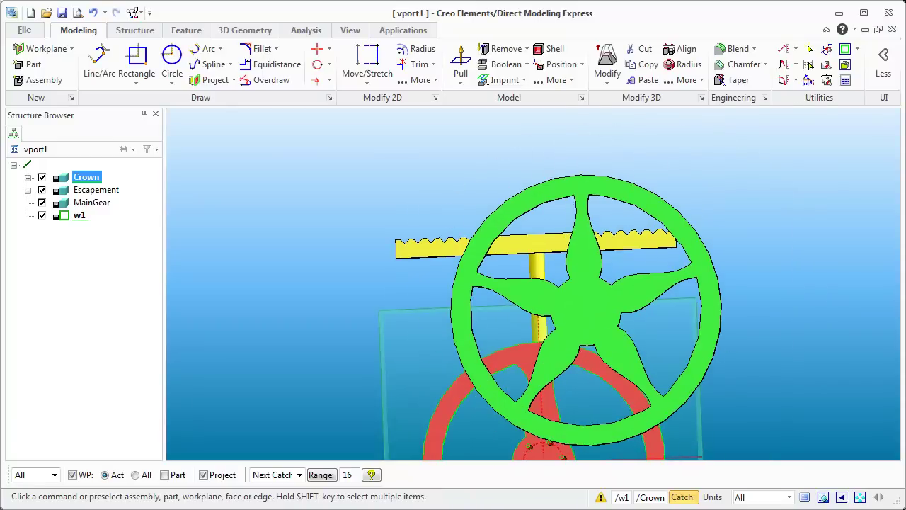
left_click(587, 313)
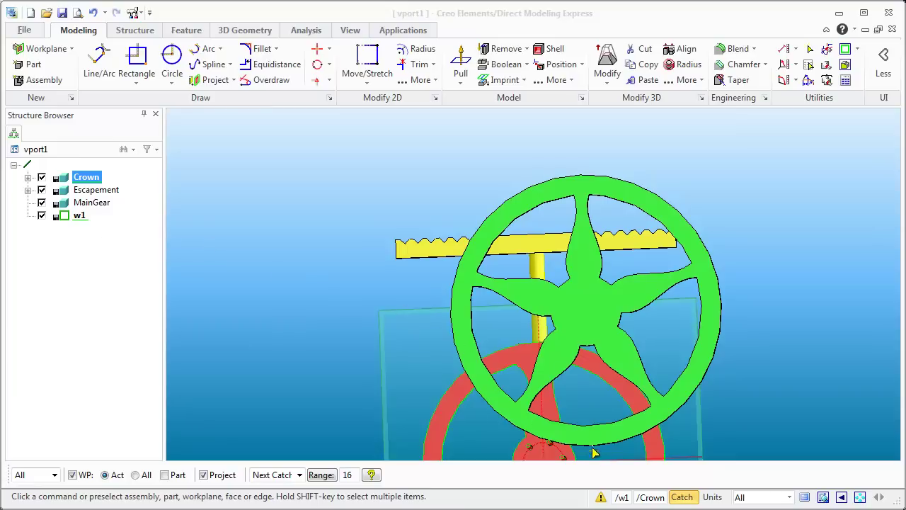
middle_click_drag(571, 398, 608, 388)
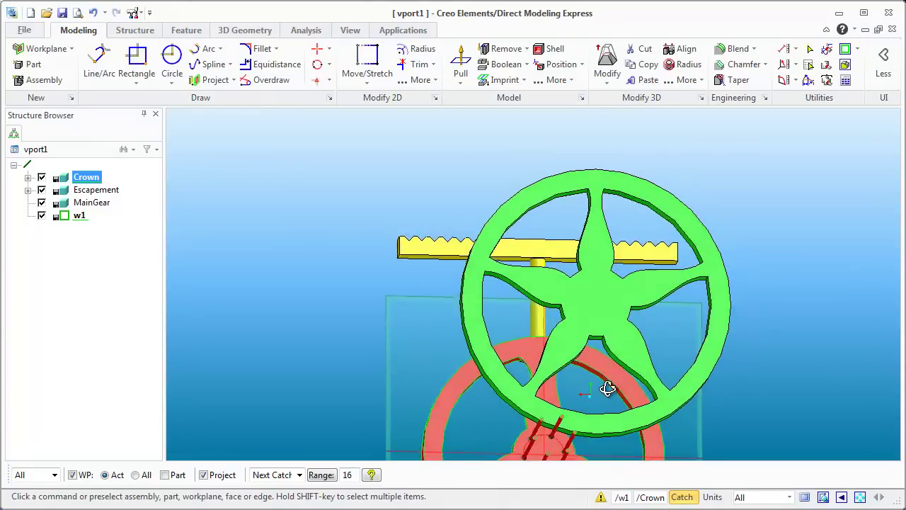
scroll(602, 390, "down", 5)
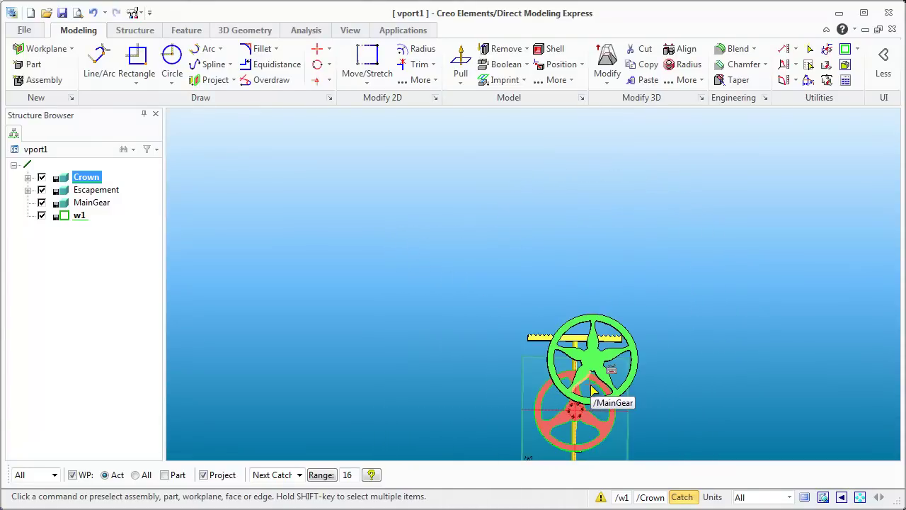
scroll(584, 290, "up", 5)
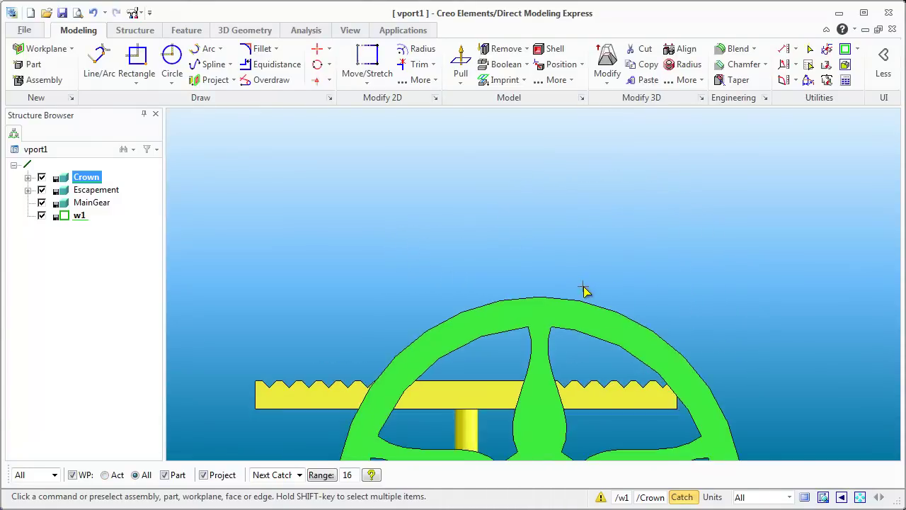
scroll(584, 290, "up", 1)
left_click(536, 316)
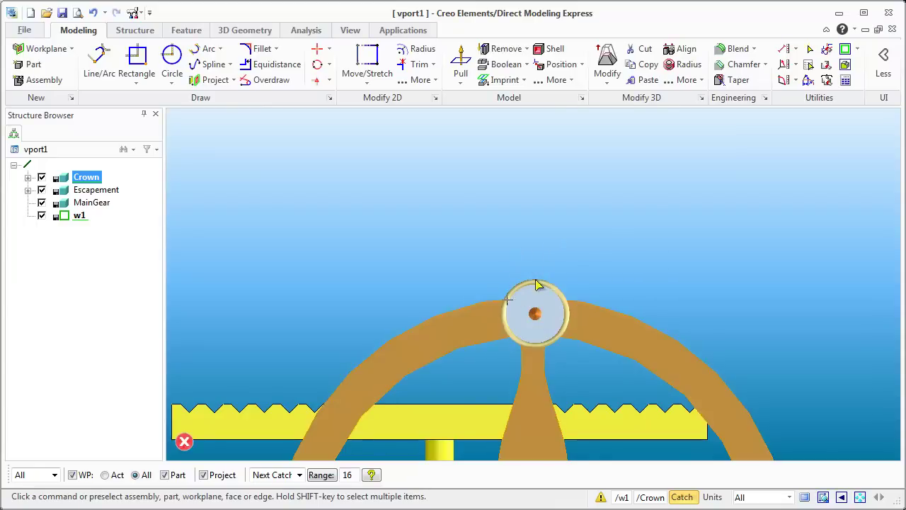
left_click(189, 32)
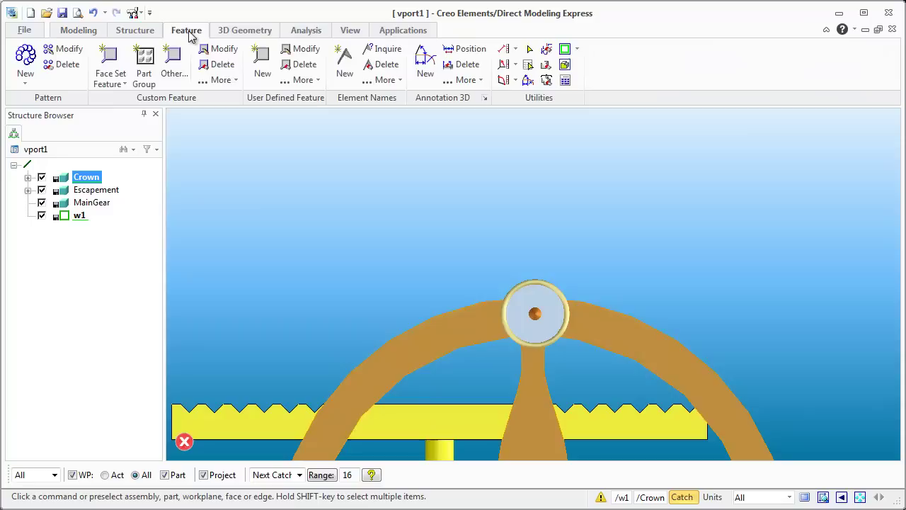
left_click(123, 83)
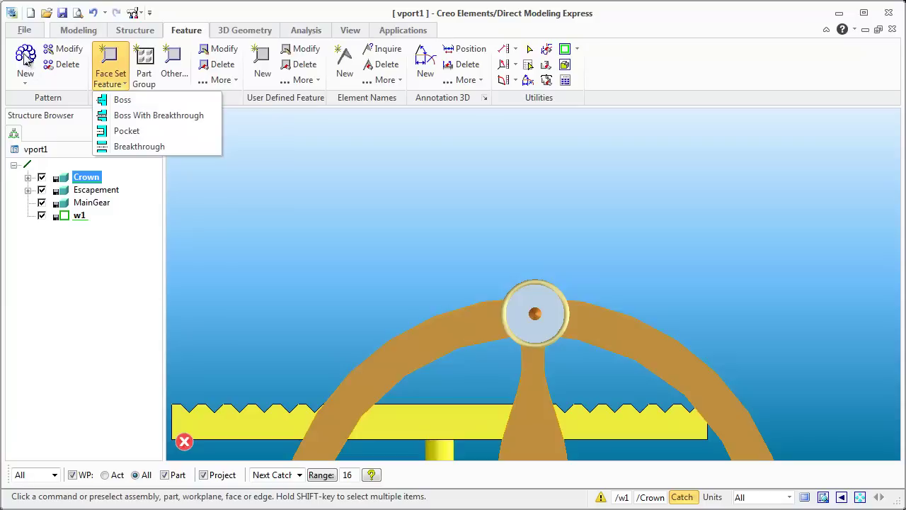
left_click(78, 32)
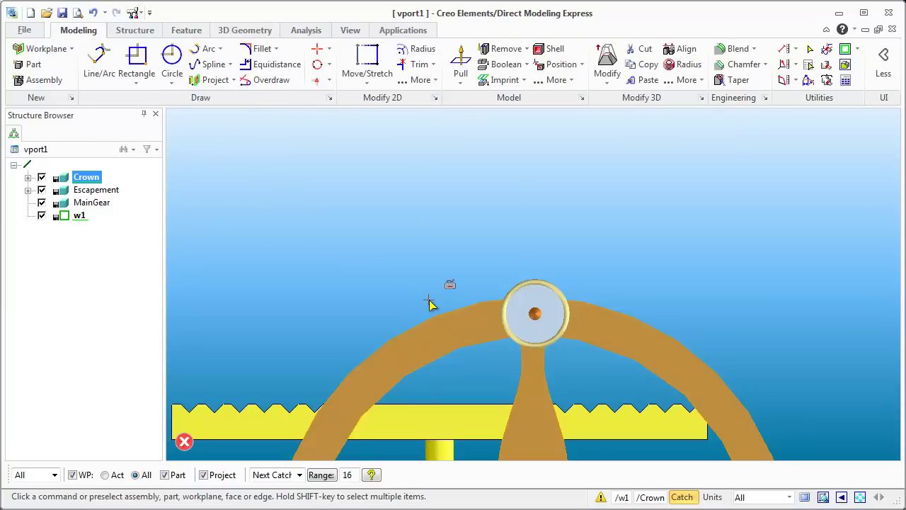
scroll(606, 348, "down", 3)
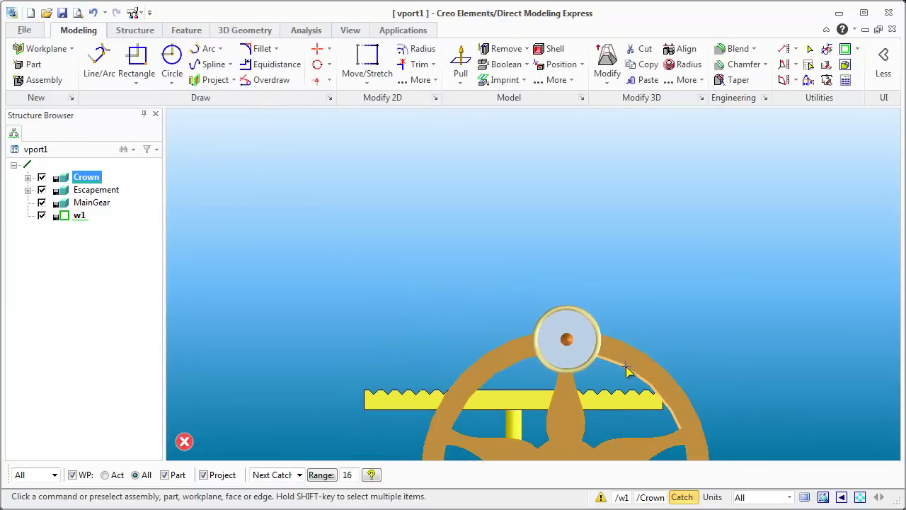
key("ctrl+f")
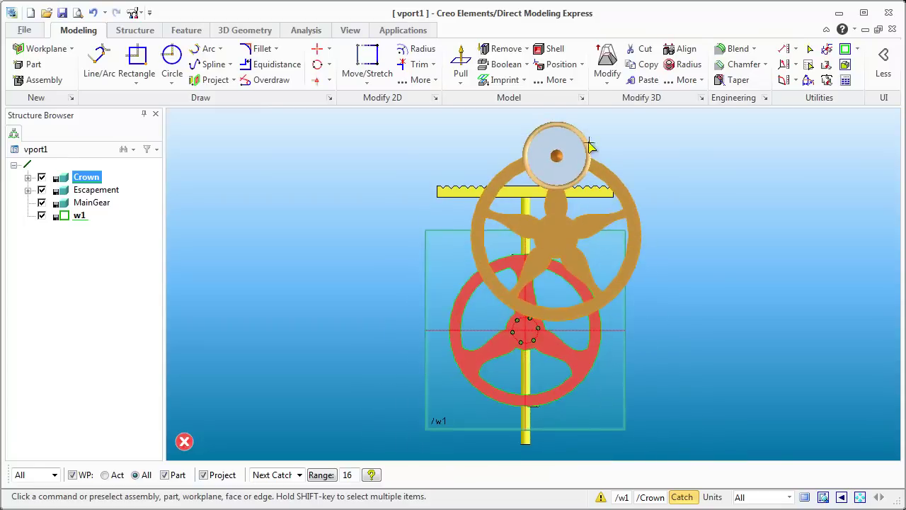
scroll(592, 148, "up", 2)
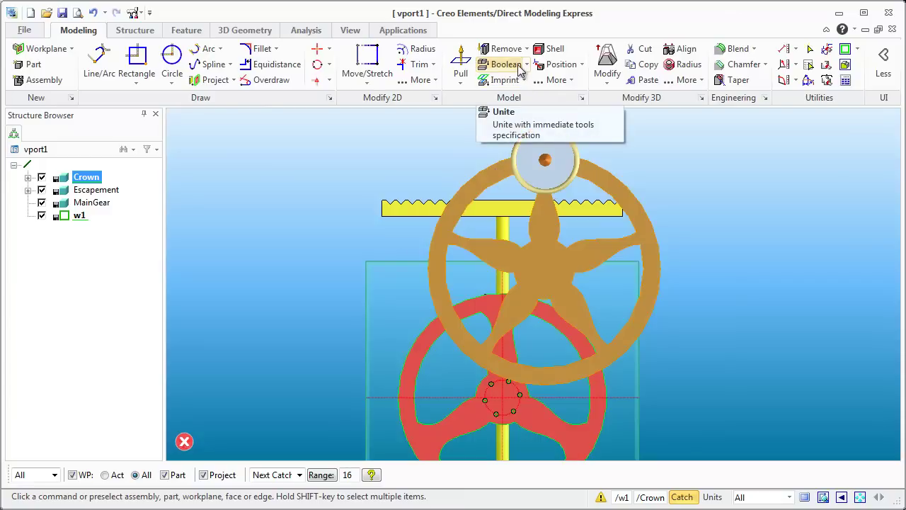
left_click(497, 208)
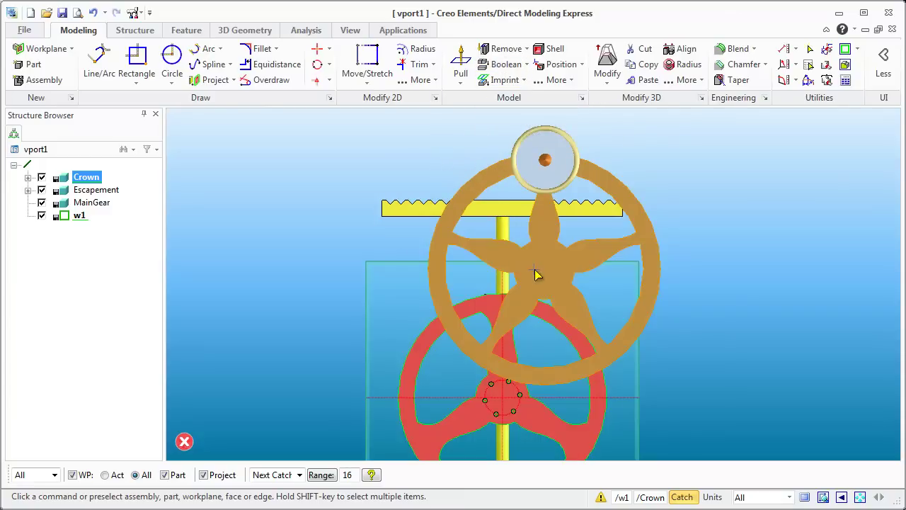
Step: Hide the Escapement part
left_click(42, 190)
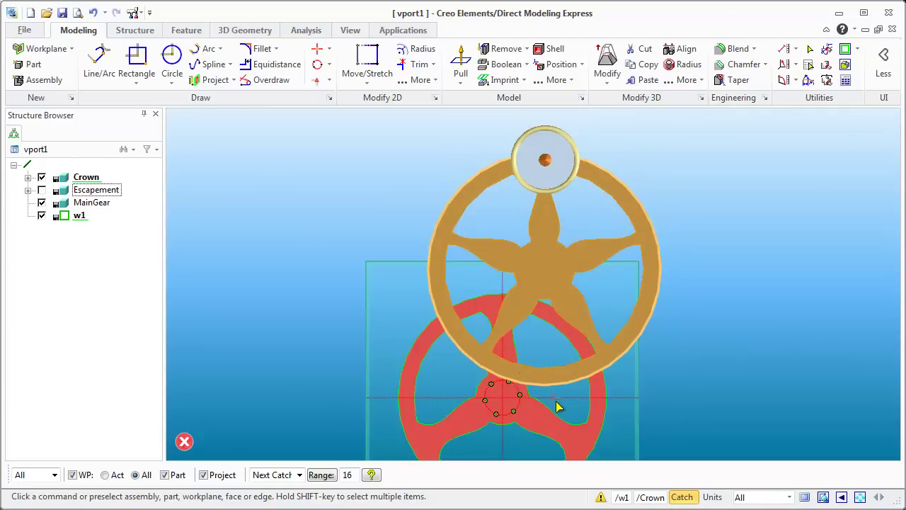
scroll(542, 397, "up", 5)
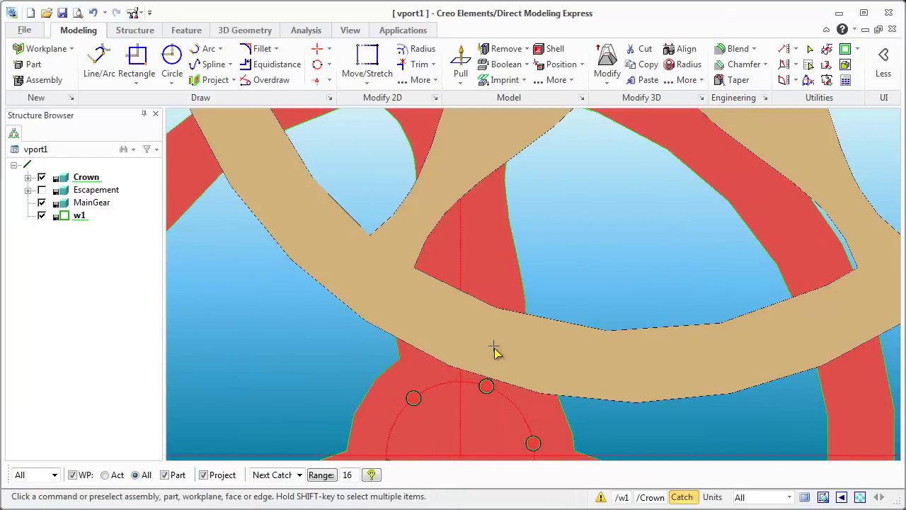
Step: Create a new part named Tooth and set it as the active part
left_click(490, 354)
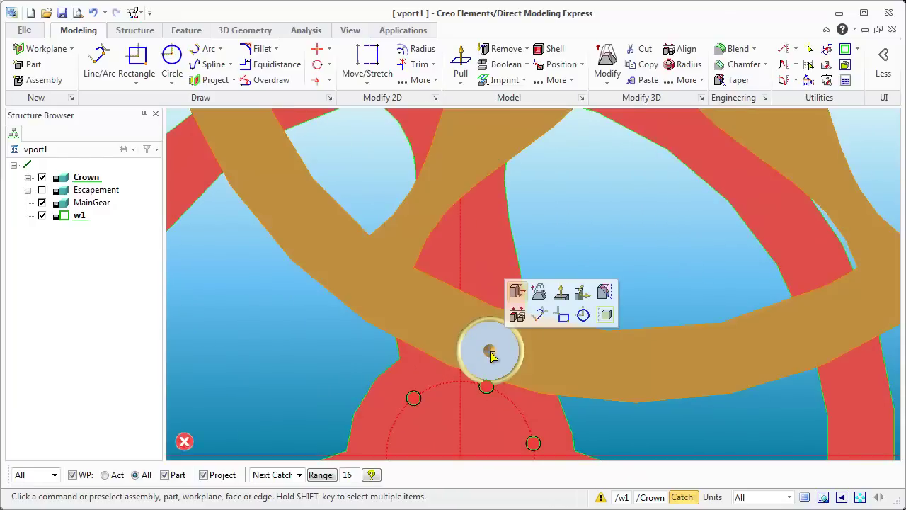
left_click(83, 204)
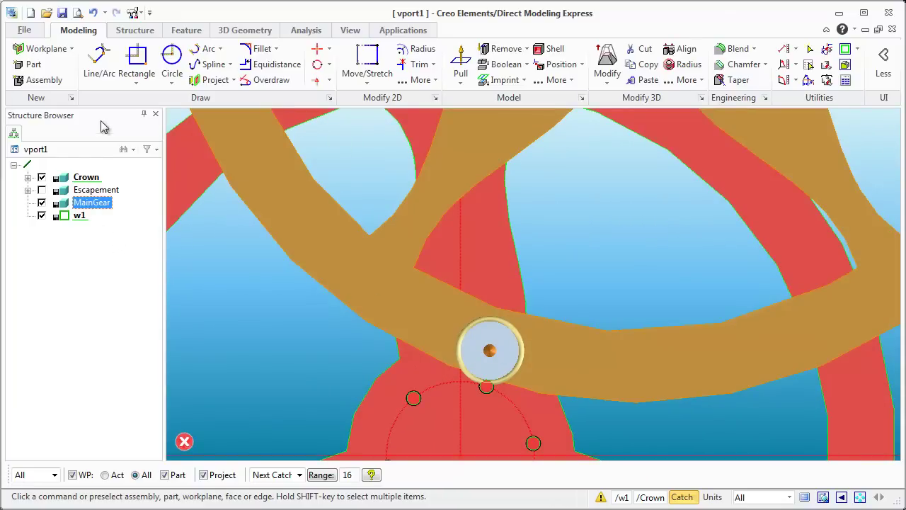
left_click(28, 65)
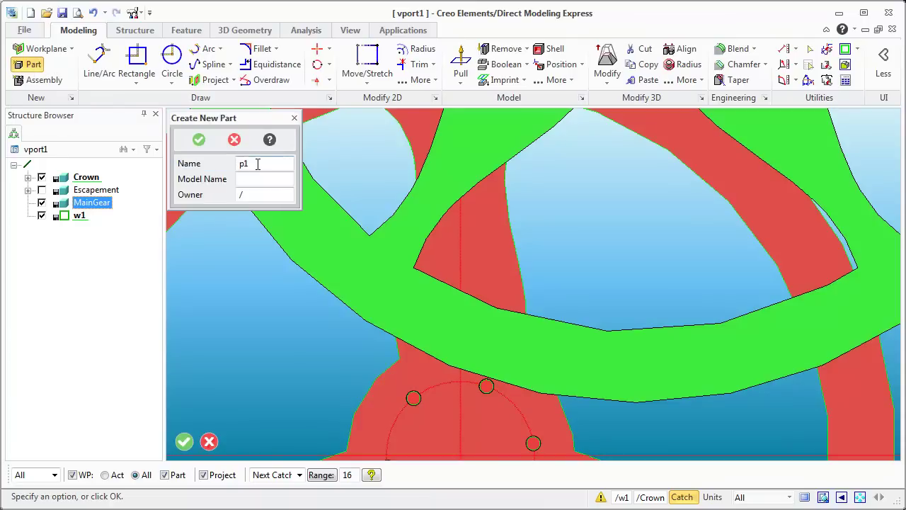
left_click(219, 162)
type("Tooth")
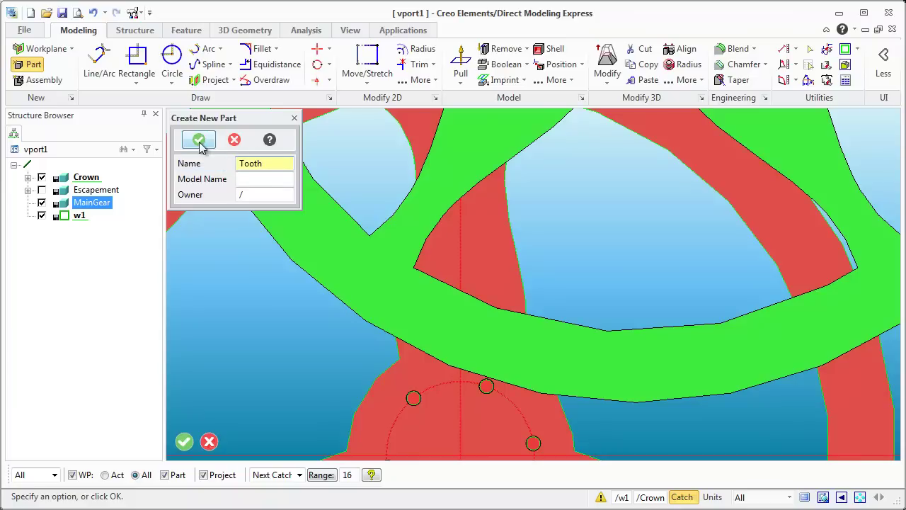
left_click(198, 140)
scroll(268, 379, "down", 3)
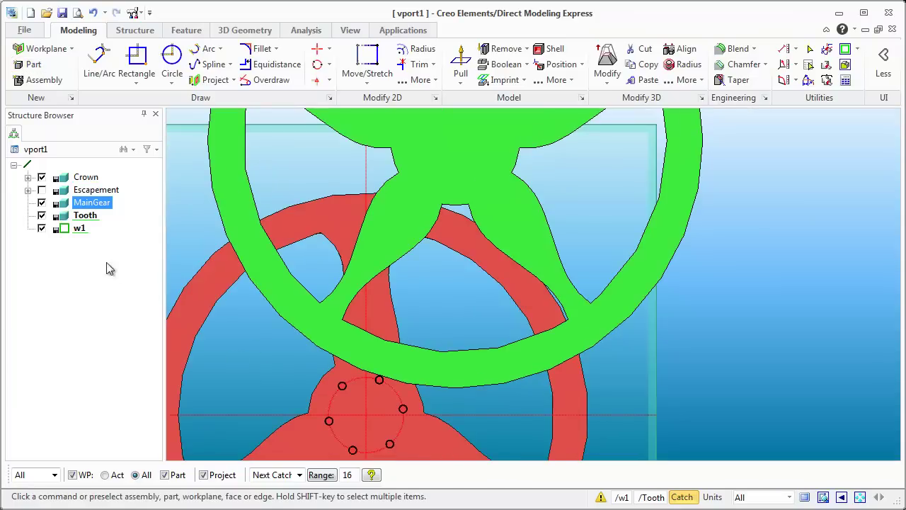
right_click(83, 222)
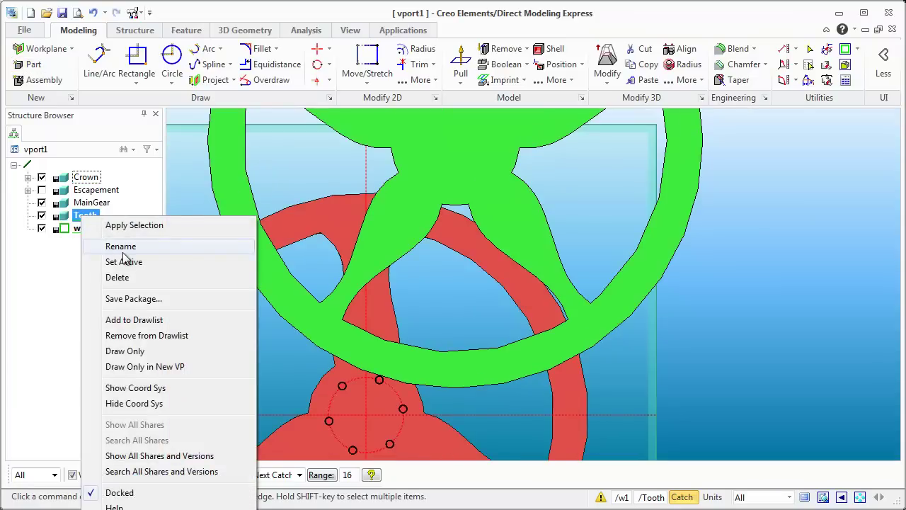
left_click(124, 261)
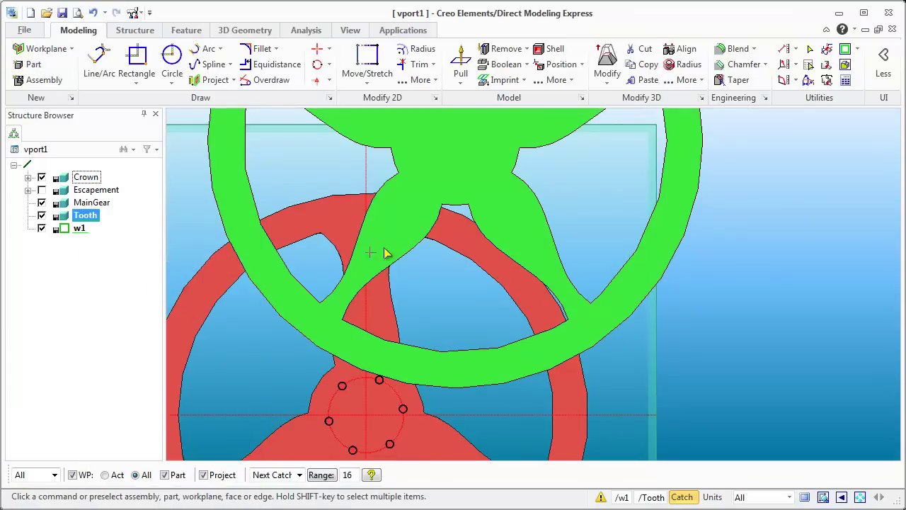
Step: Project the MainGear's front face as construction geometry onto a new workplane, and hide the MainGear part
left_click(387, 241)
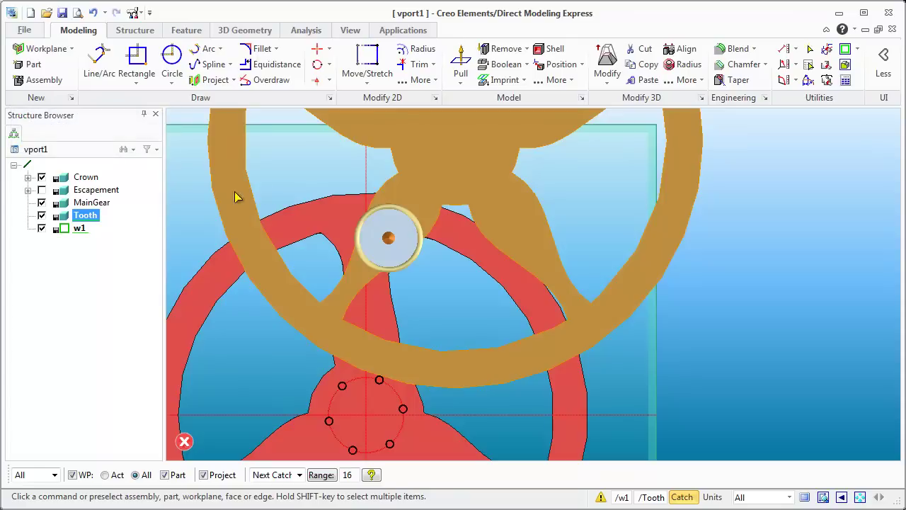
left_click(70, 49)
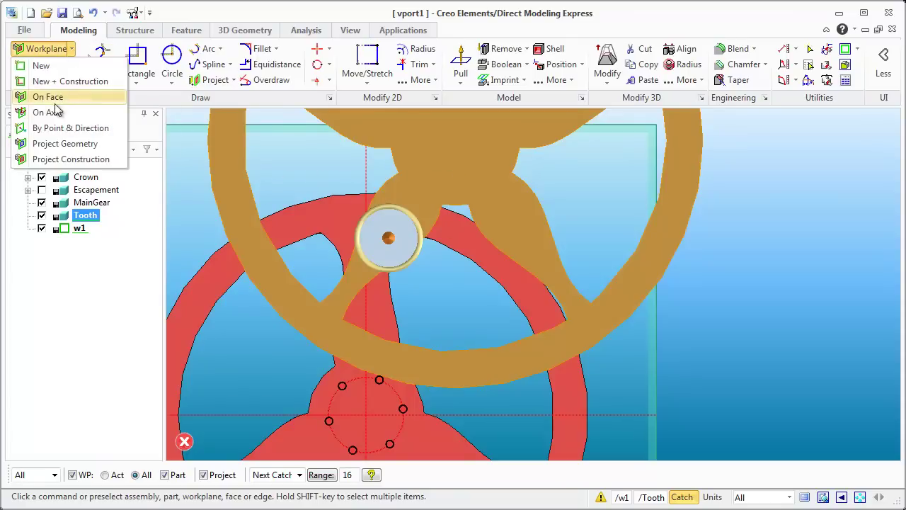
left_click(55, 160)
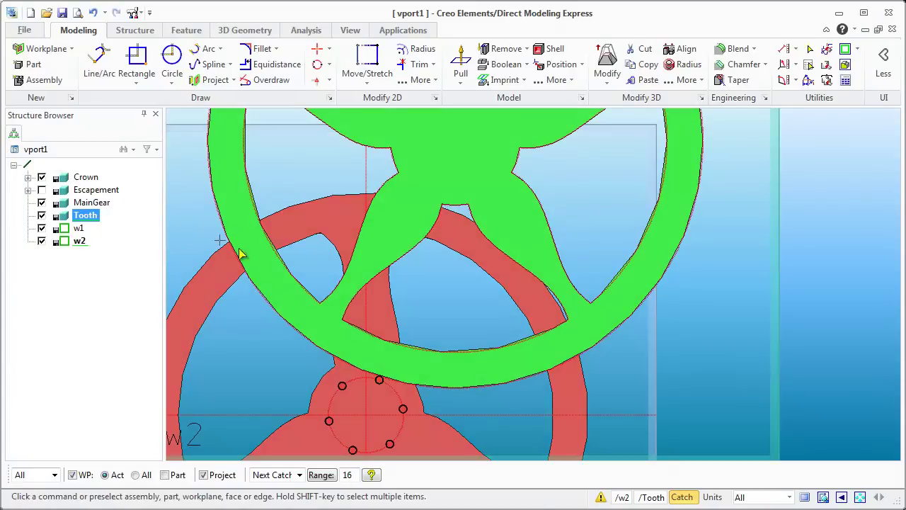
left_click(41, 202)
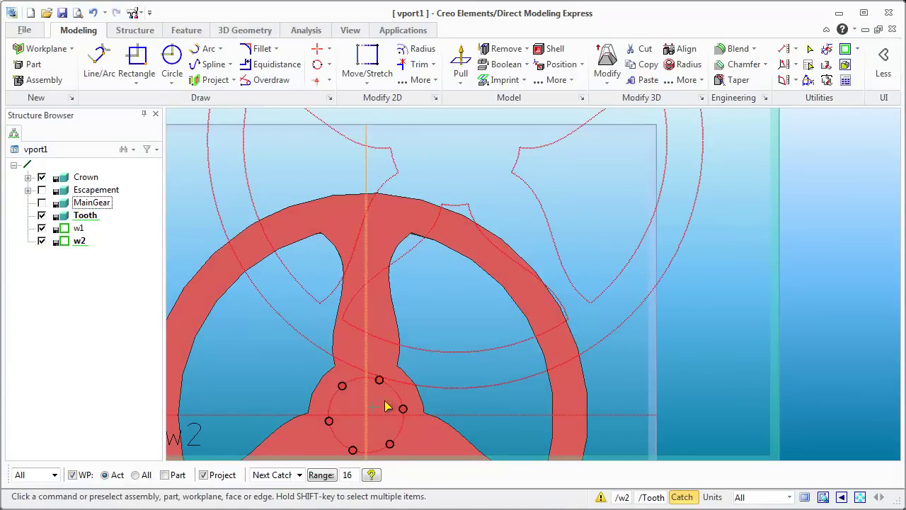
Step: Place a construction cross at the centre of the projected MainGear outline, at U 67.25, V 0
mouse_move(435, 338)
scroll(460, 340, "down", 3)
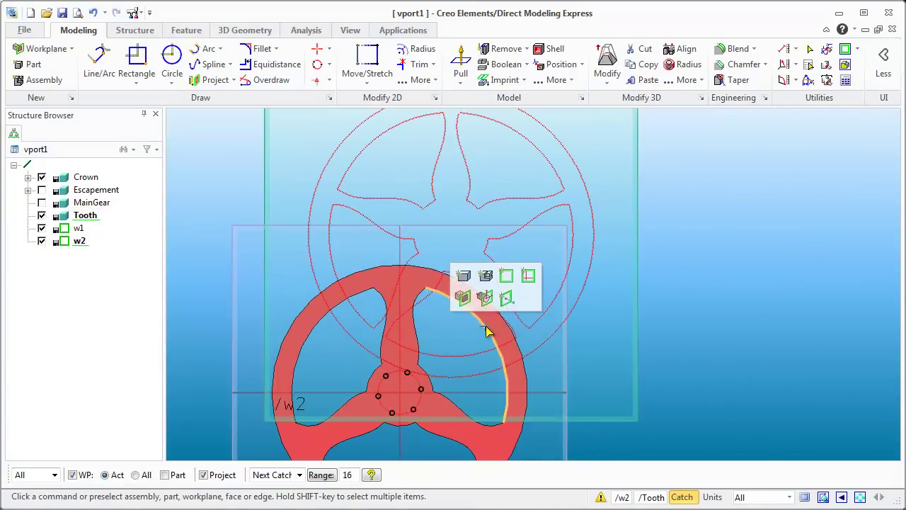
left_click(329, 48)
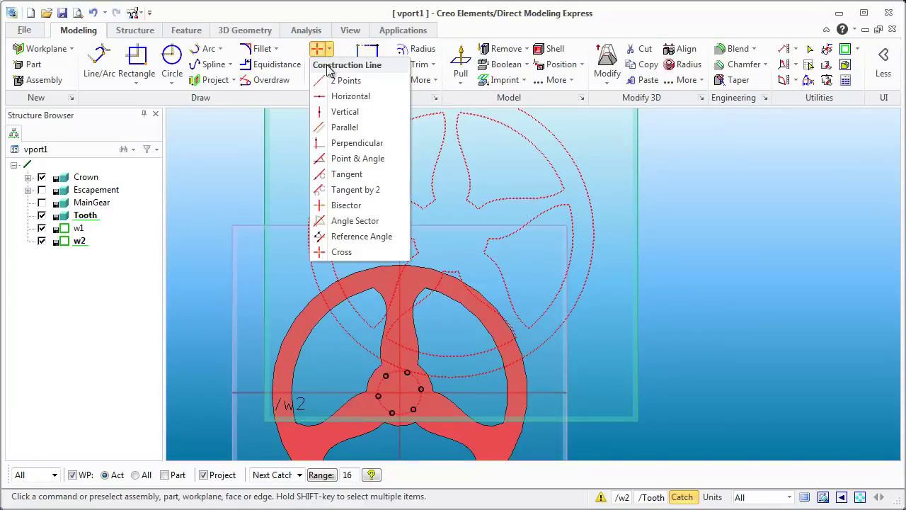
left_click(340, 252)
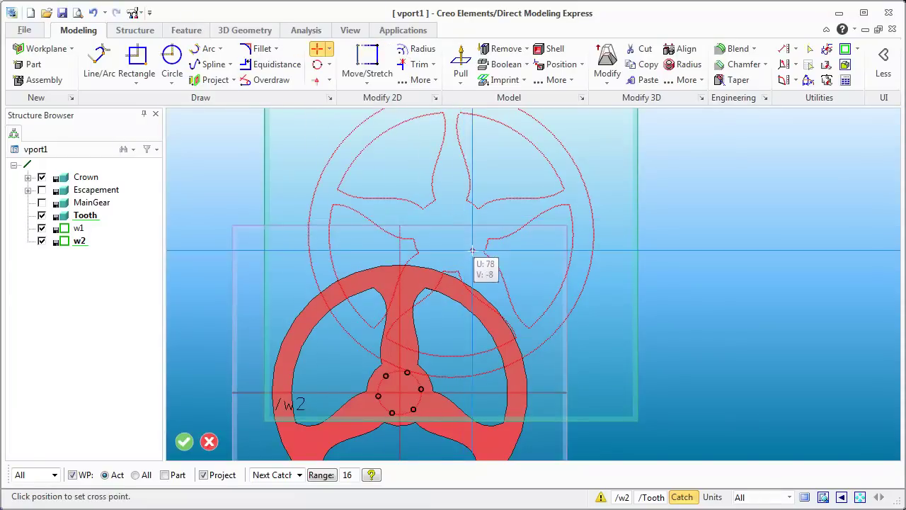
scroll(488, 249, "up", 3)
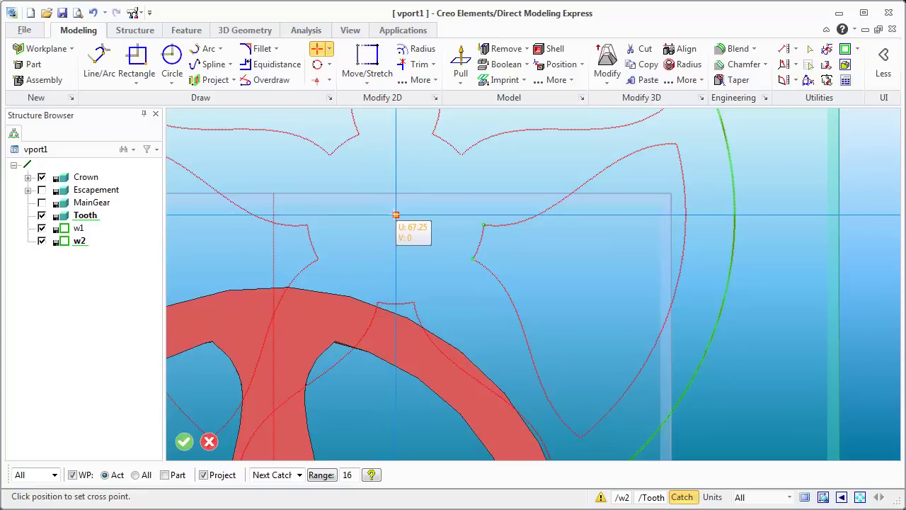
left_click(395, 213)
scroll(425, 206, "down", 3)
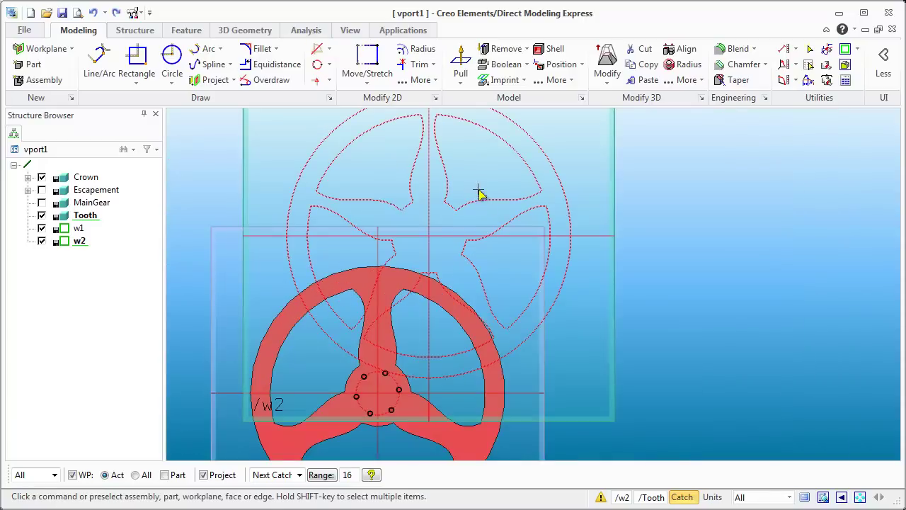
Step: Add an angle-sector construction line through the gear centre, bisecting an angle of about 6 degrees clockwise from the vertical line with fraction 0.5
scroll(489, 181, "down", 2)
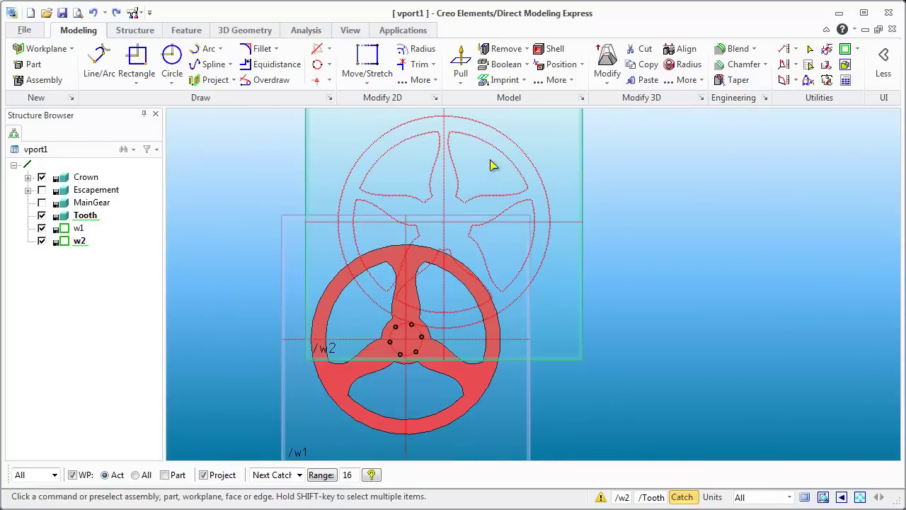
scroll(469, 117, "up", 2)
scroll(462, 115, "up", 2)
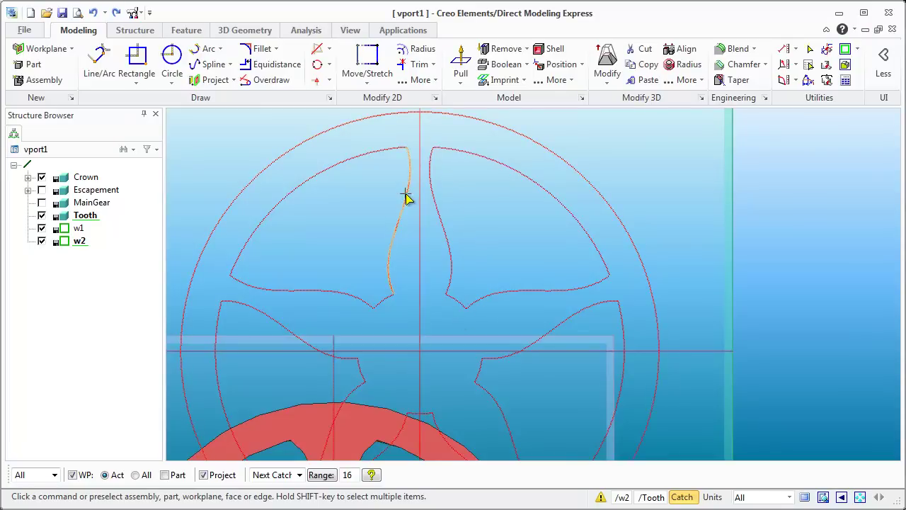
left_click(329, 52)
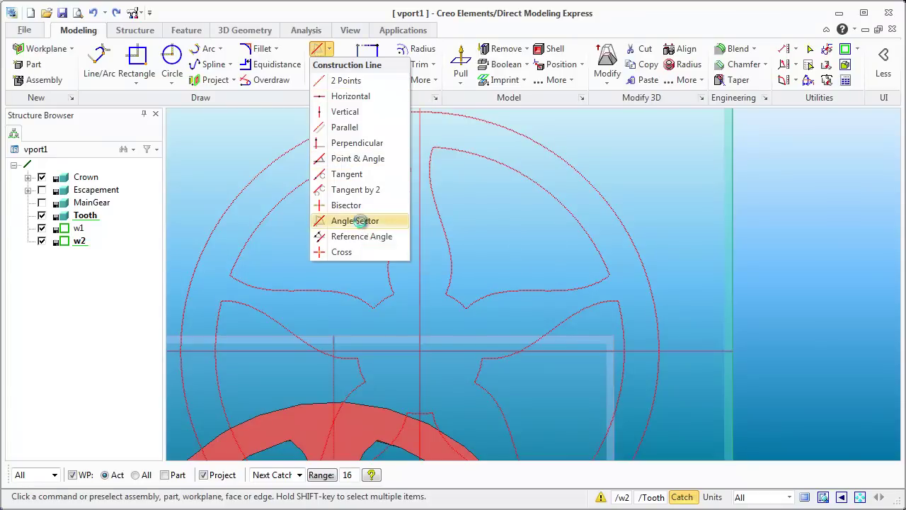
left_click(357, 221)
left_click(420, 351)
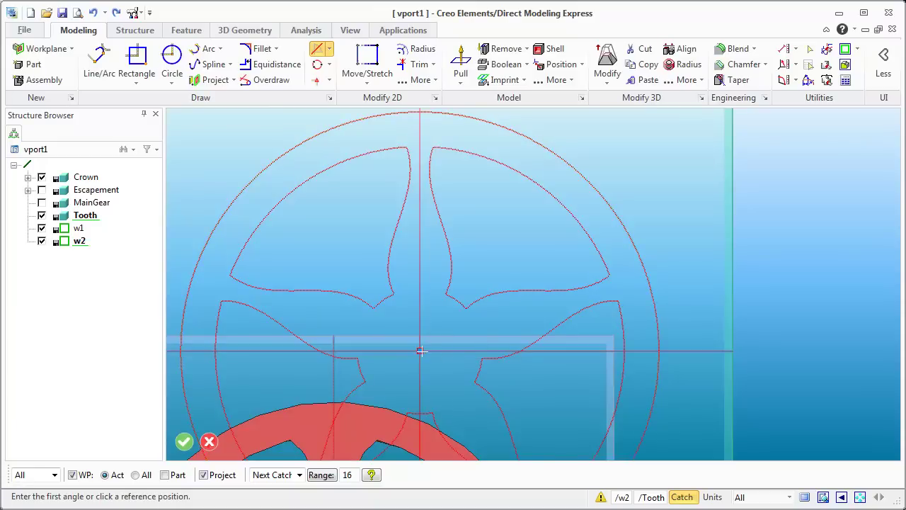
left_click(420, 136)
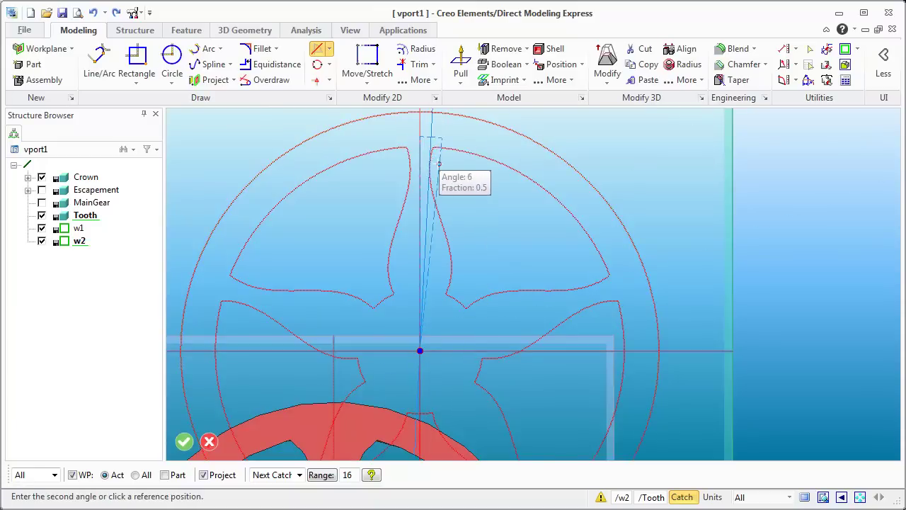
scroll(442, 160, "down", 2)
scroll(438, 177, "down", 2)
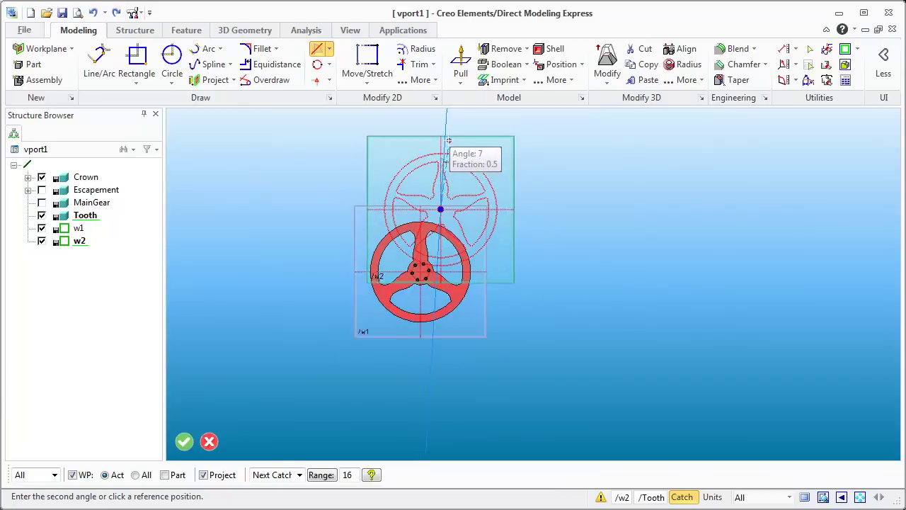
scroll(439, 188, "up", 5)
scroll(439, 218, "up", 1)
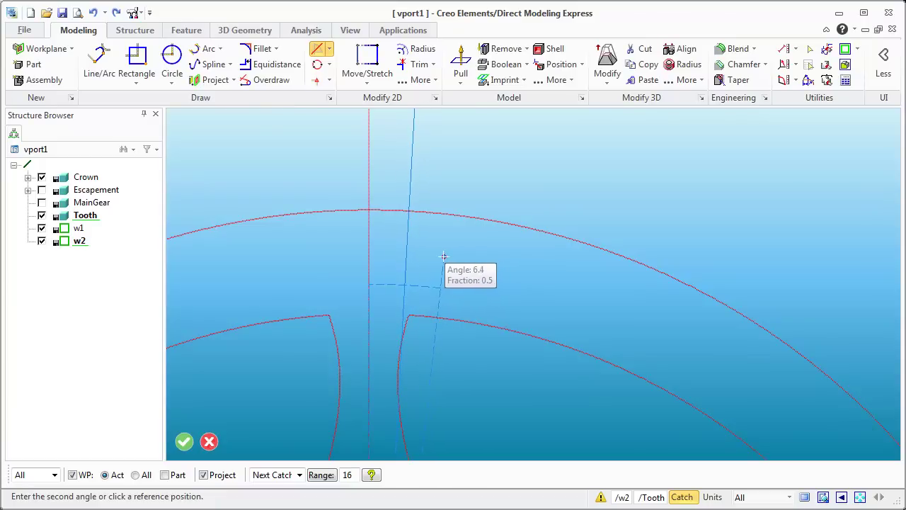
left_click(439, 256)
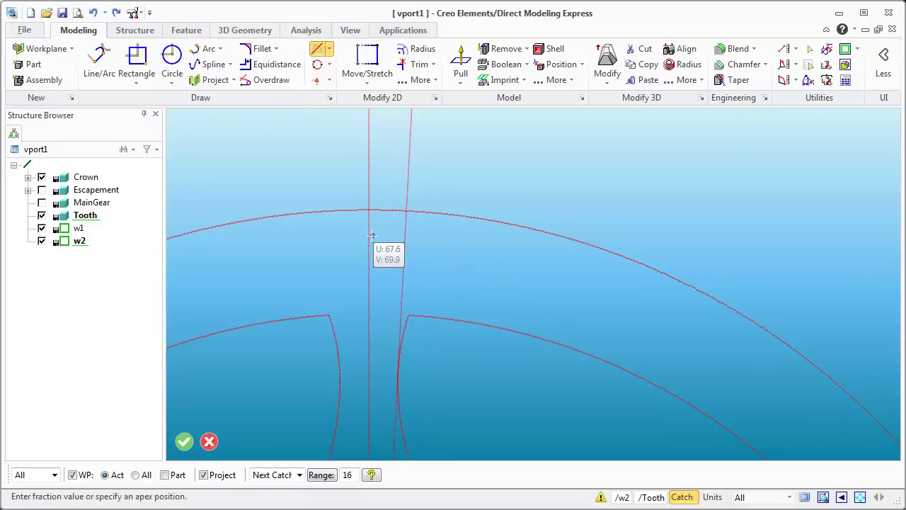
scroll(396, 354, "down", 4)
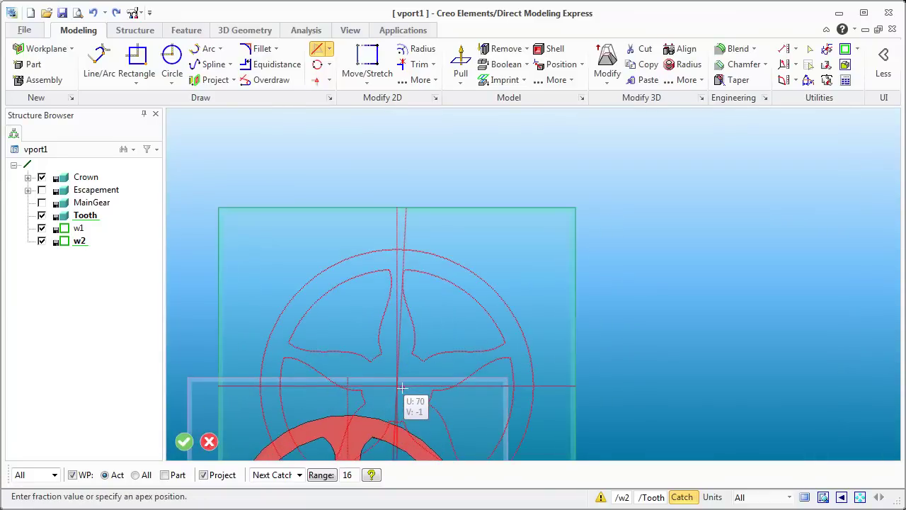
left_click(396, 386)
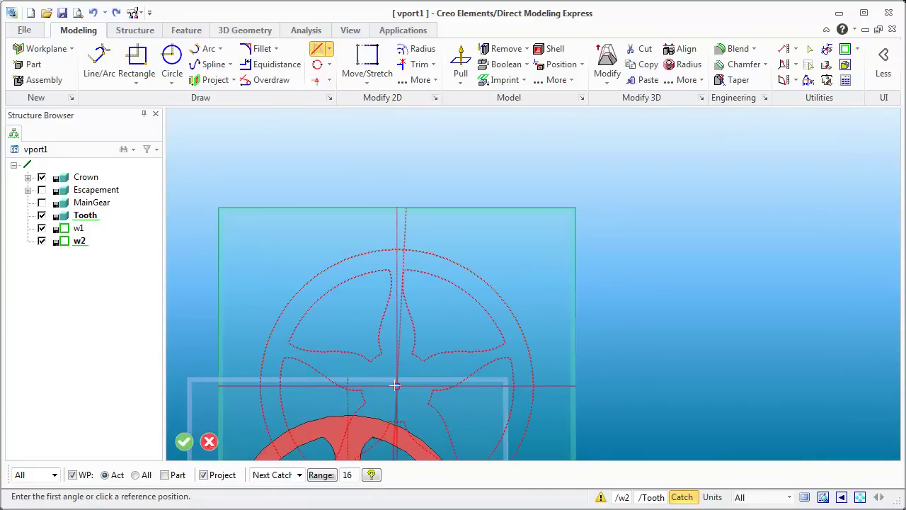
left_click(397, 240)
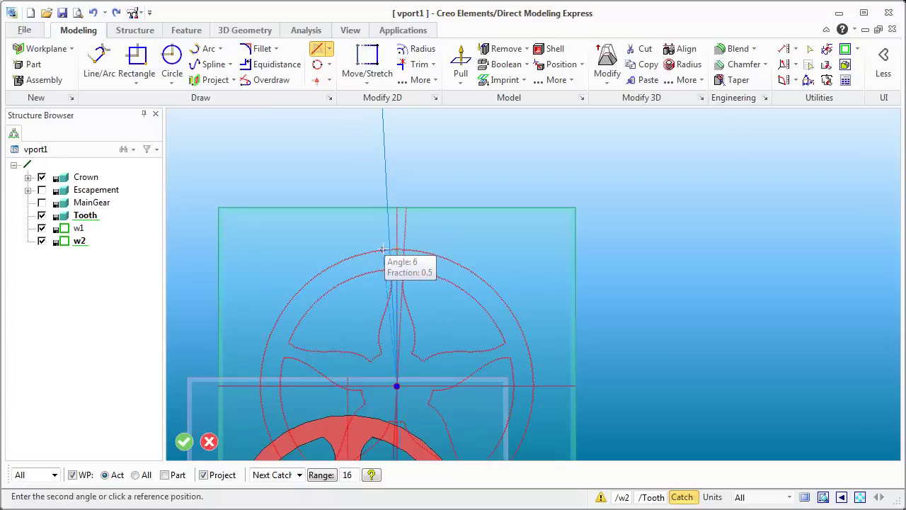
scroll(391, 249, "up", 3)
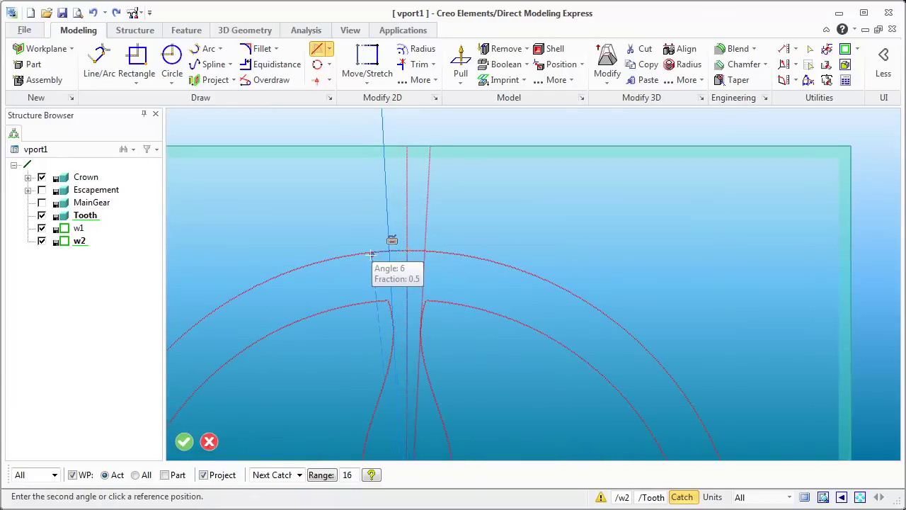
key("Escape")
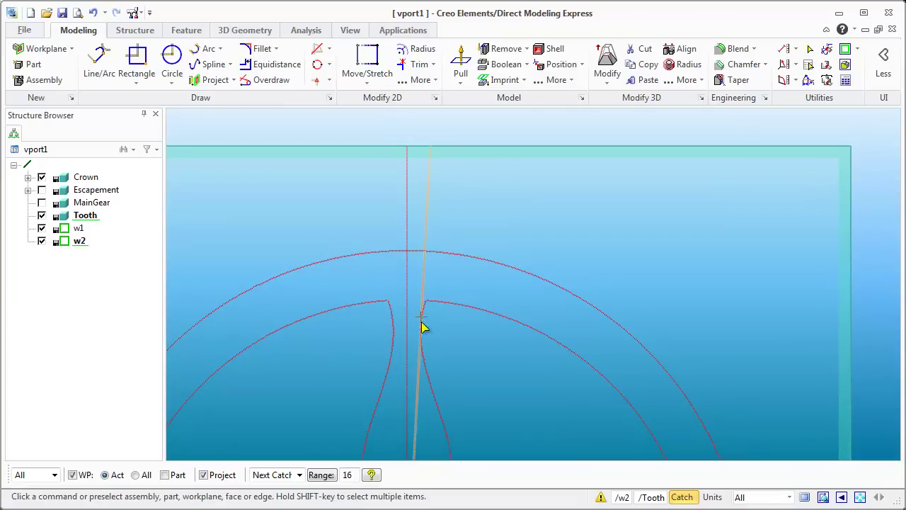
Step: Add a second angle-sector construction line through the gear centre, measured from the slanted line, on the opposite side of the vertical with fraction 0.5
scroll(428, 350, "down", 3)
scroll(422, 440, "up", 3)
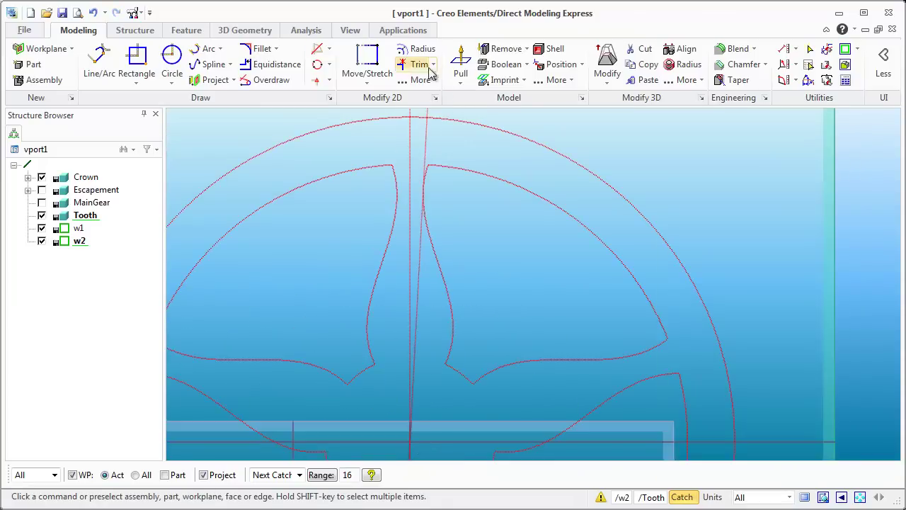
left_click(318, 49)
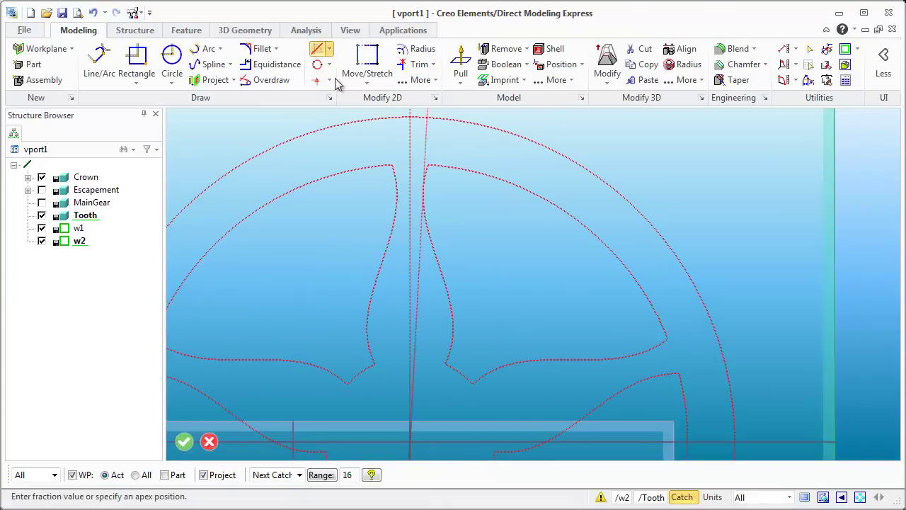
left_click(410, 441)
left_click(424, 133)
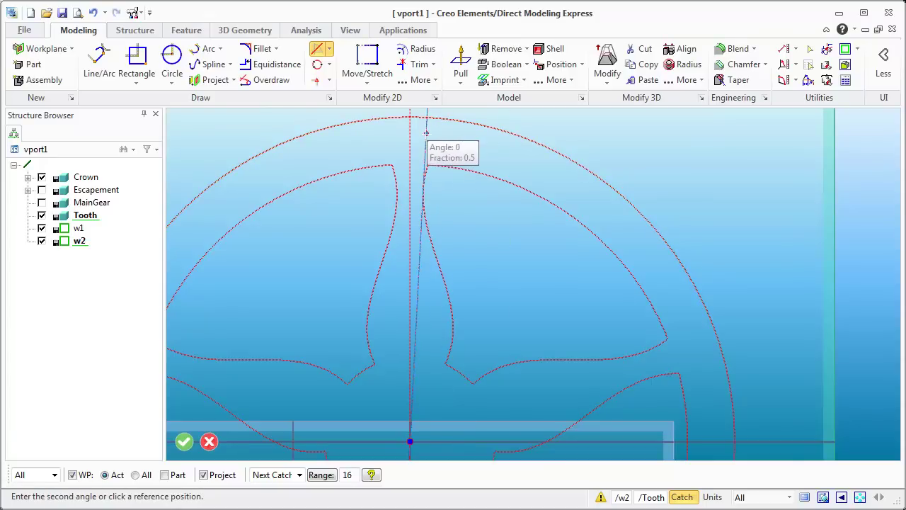
left_click(361, 136)
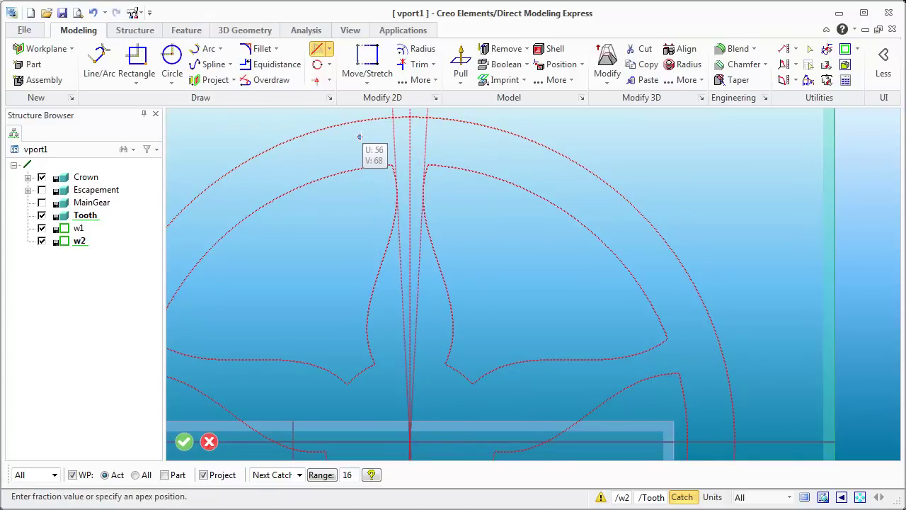
Step: Sketch a closed triangle between the two slanted construction lines on the gear's outer circle, with its apex on the vertical centre line
scroll(435, 208, "down", 3)
scroll(433, 165, "up", 3)
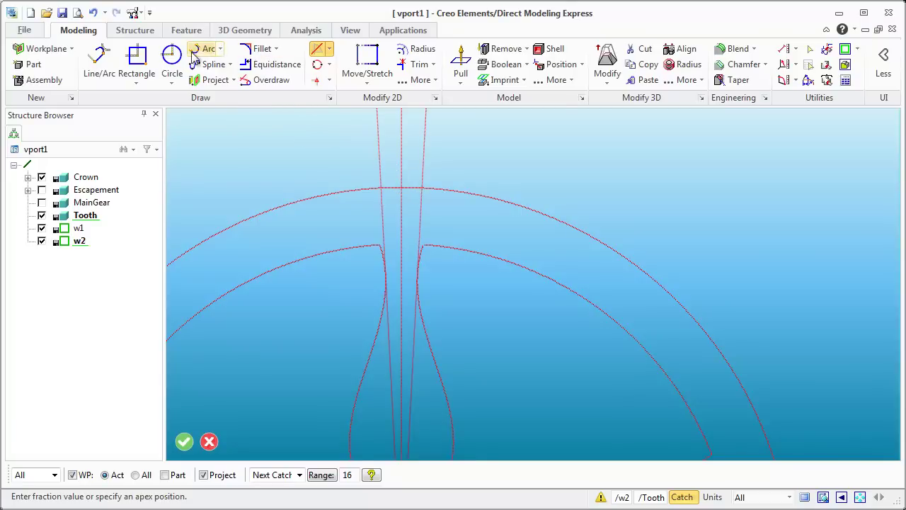
left_click(99, 58)
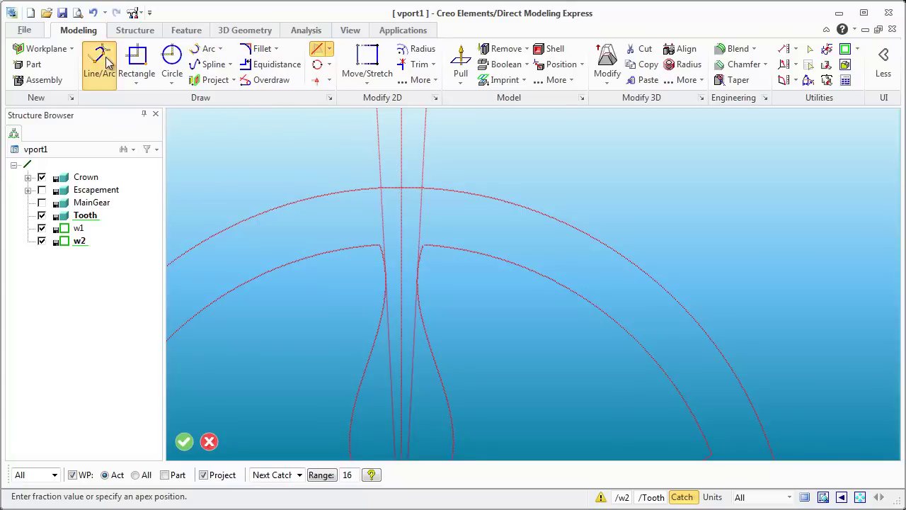
left_click(381, 187)
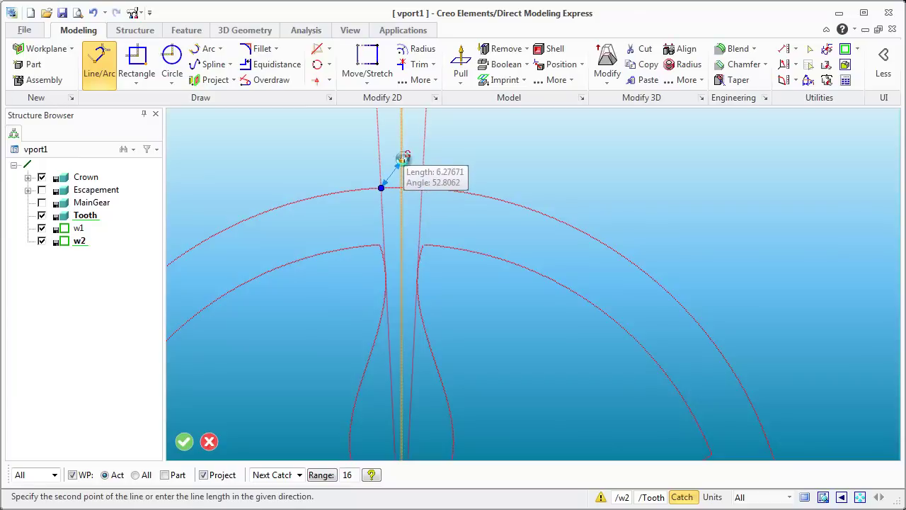
left_click(401, 162)
left_click(422, 188)
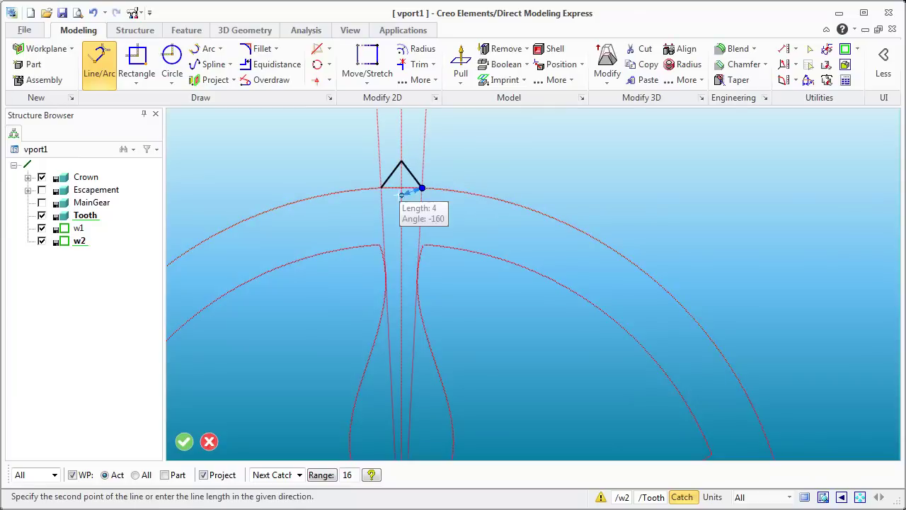
left_click(381, 187)
Step: Examine the tooth triangle's size against the projected gear outline and the Crown's pins, and finish the line drawing
scroll(446, 276, "down", 5)
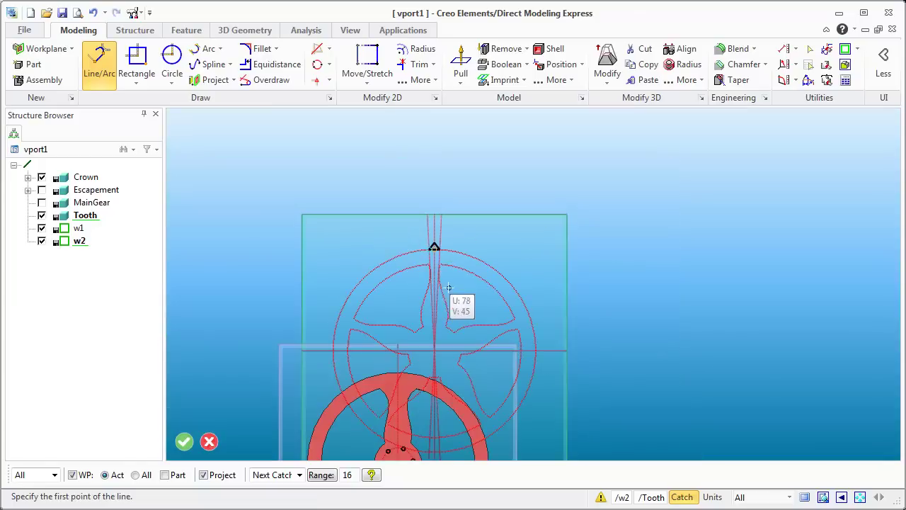
scroll(442, 262, "up", 5)
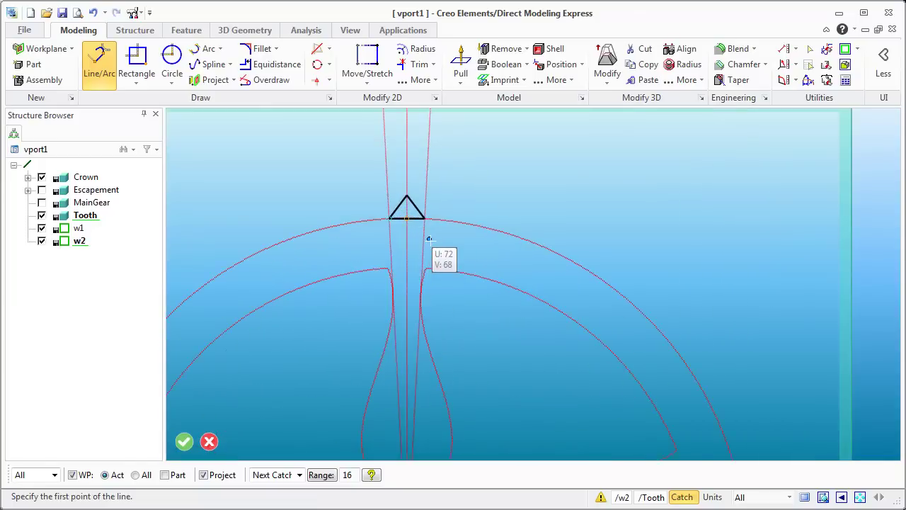
scroll(429, 239, "up", 1)
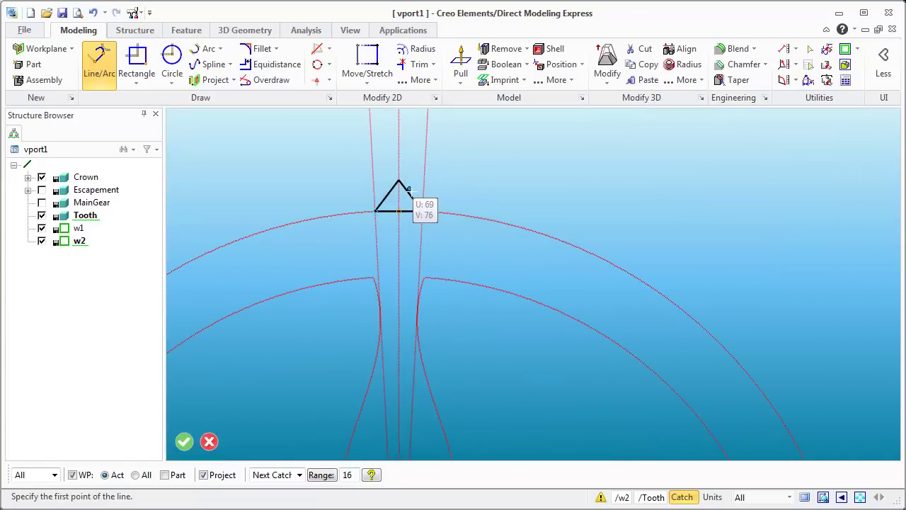
scroll(472, 384, "down", 6)
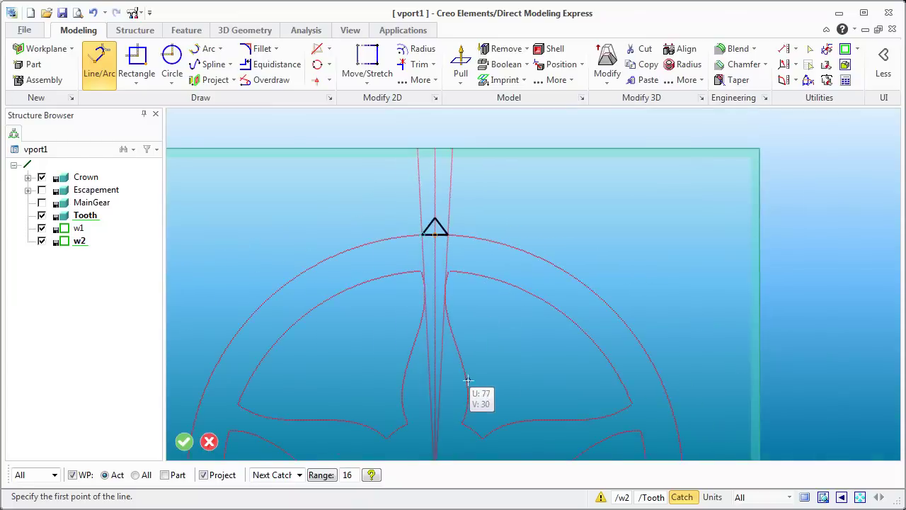
scroll(497, 366, "down", 3)
scroll(481, 429, "up", 5)
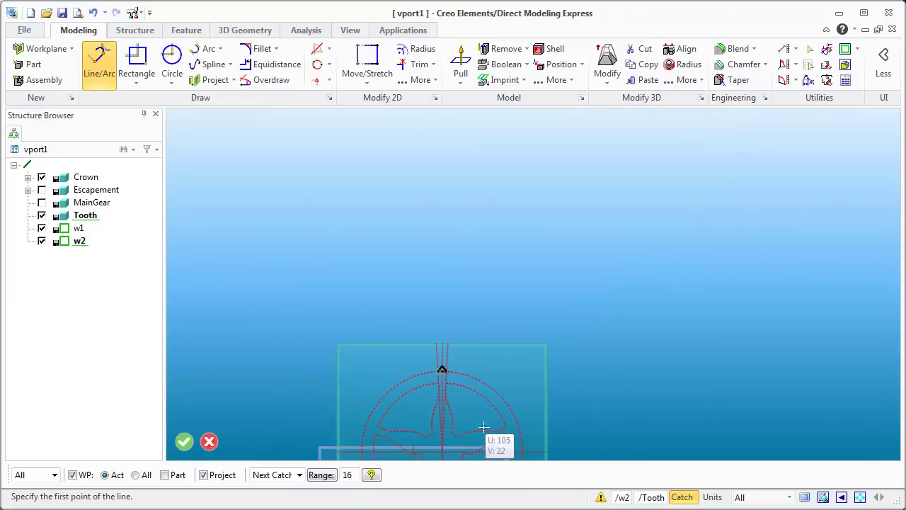
scroll(517, 344, "up", 6)
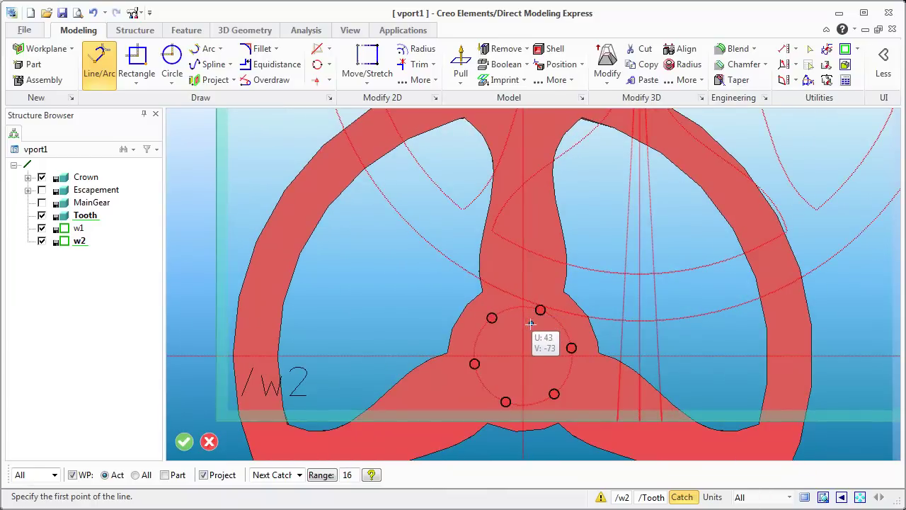
scroll(535, 326, "down", 3)
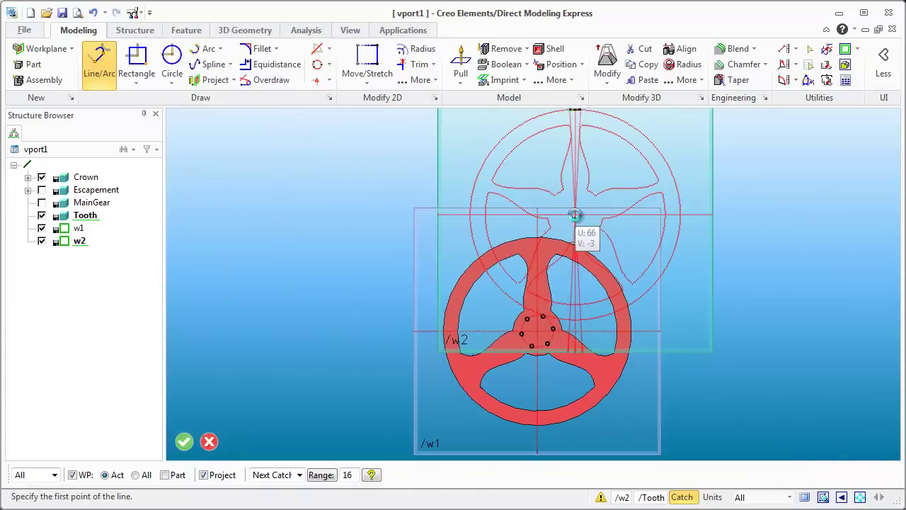
scroll(569, 166, "down", 2)
scroll(542, 154, "up", 2)
scroll(542, 153, "up", 5)
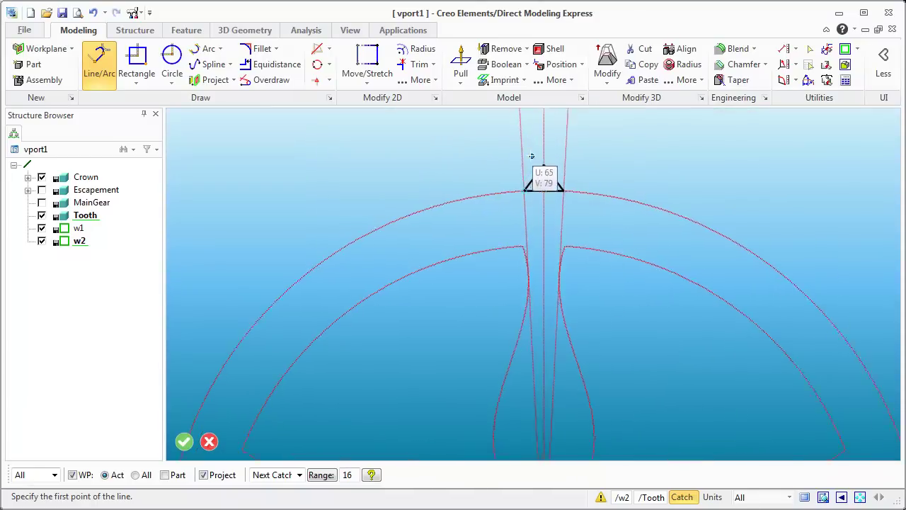
key("Escape")
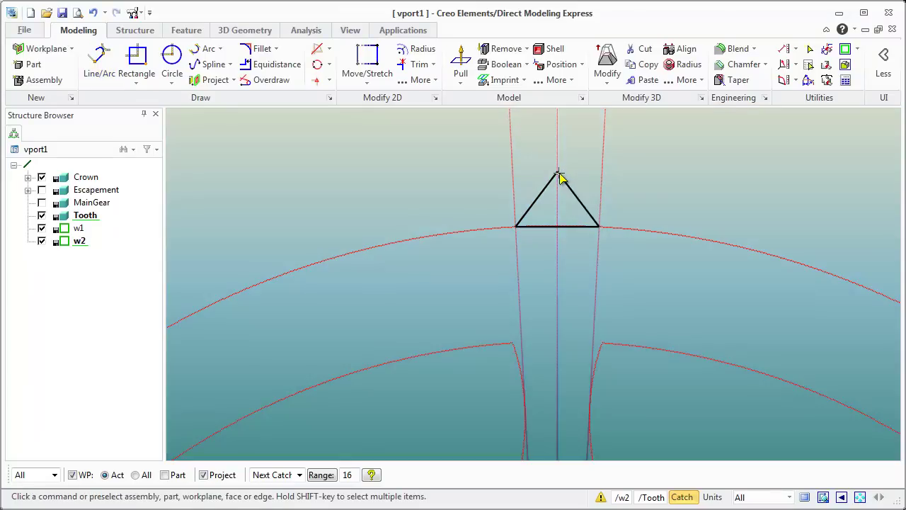
Step: Stretch the triangle's apex outward along the vertical centre line by about 3.1 mm to make the tooth taller
left_click(558, 174)
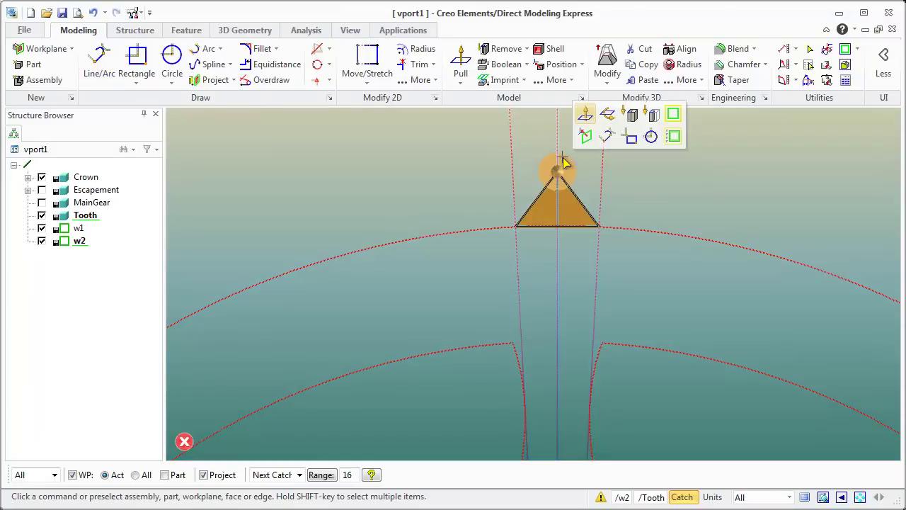
left_click(580, 192)
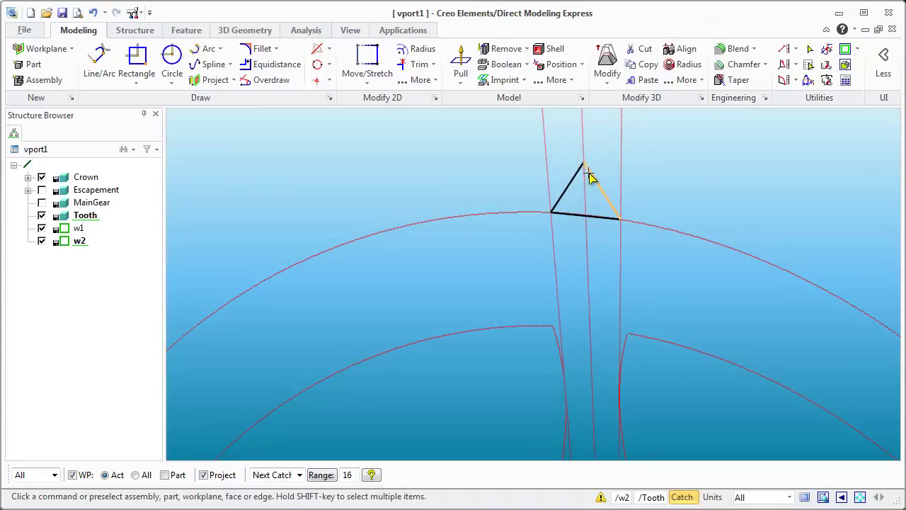
left_click(592, 177)
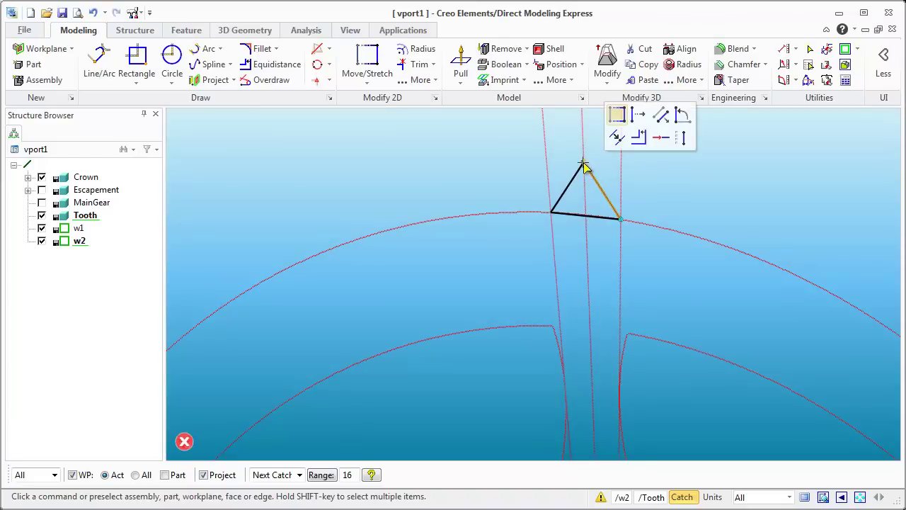
left_click(584, 167)
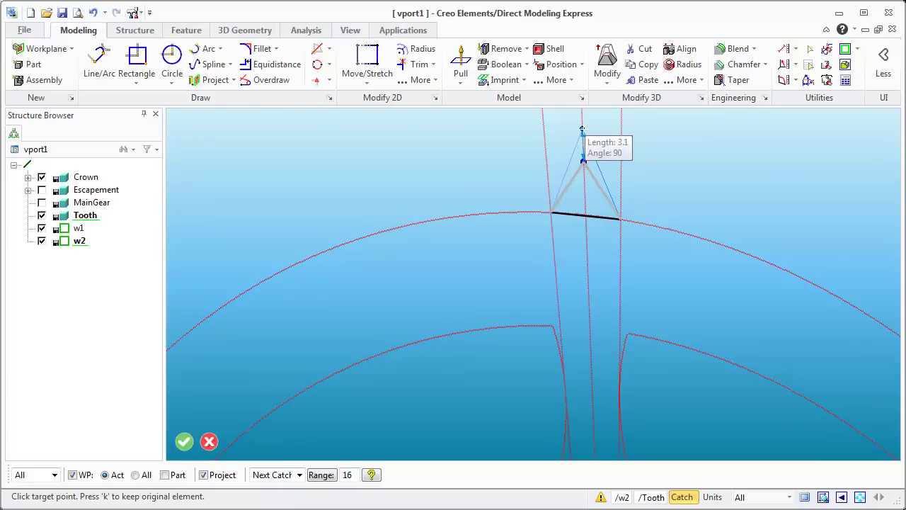
left_click(585, 134)
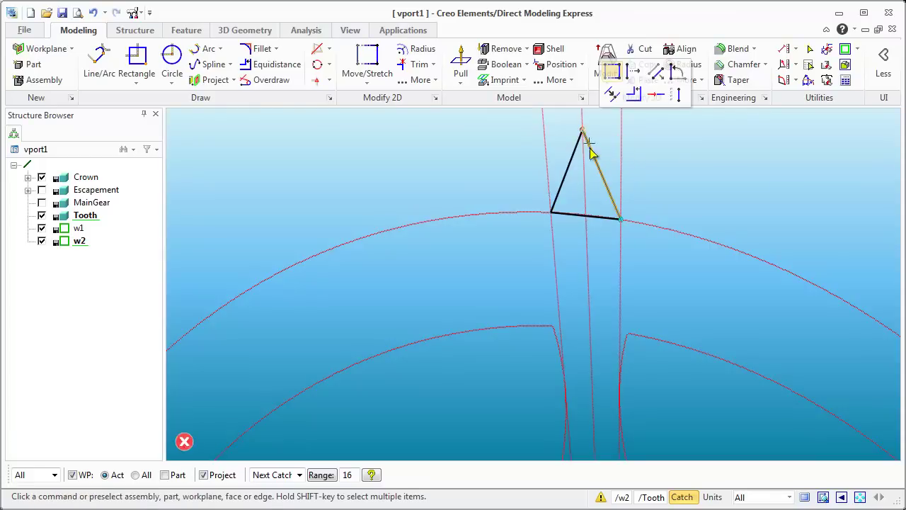
Step: Show the MainGear part again and set Tooth as the active part
middle_click_drag(588, 135, 466, 232)
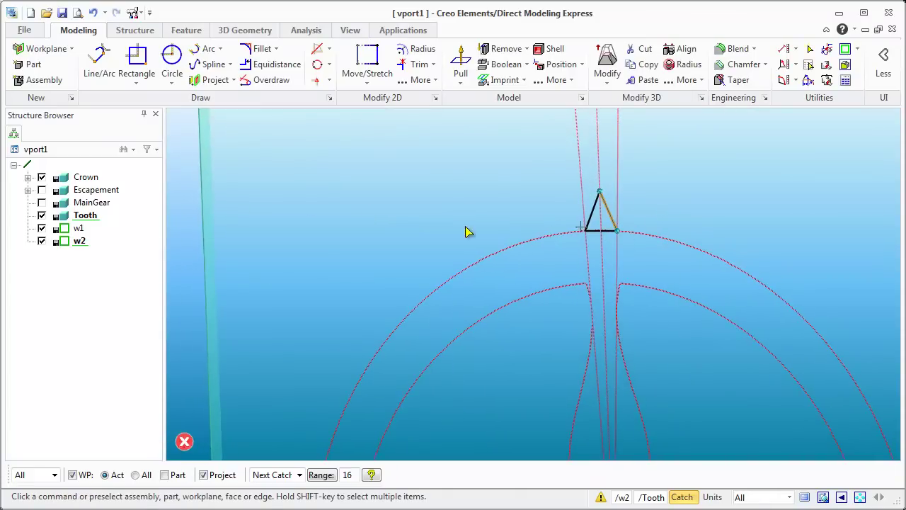
mouse_move(690, 282)
middle_mouse_down()
mouse_move(740, 284)
mouse_move(712, 267)
mouse_move(688, 286)
middle_mouse_up()
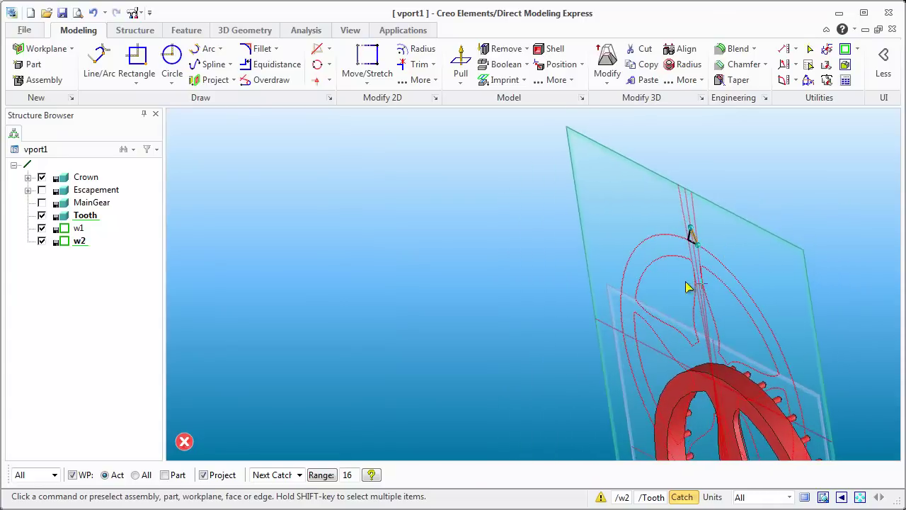
left_click(41, 190)
left_click(41, 191)
left_click(41, 203)
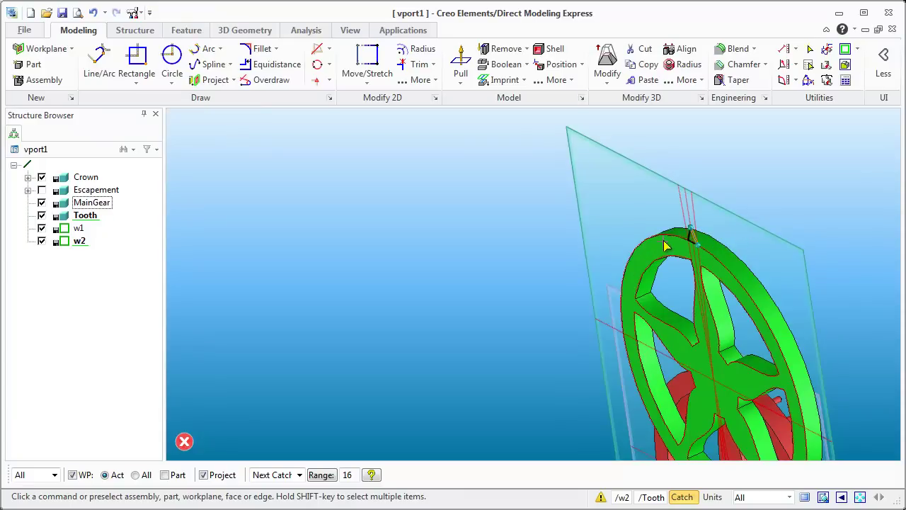
right_click(85, 220)
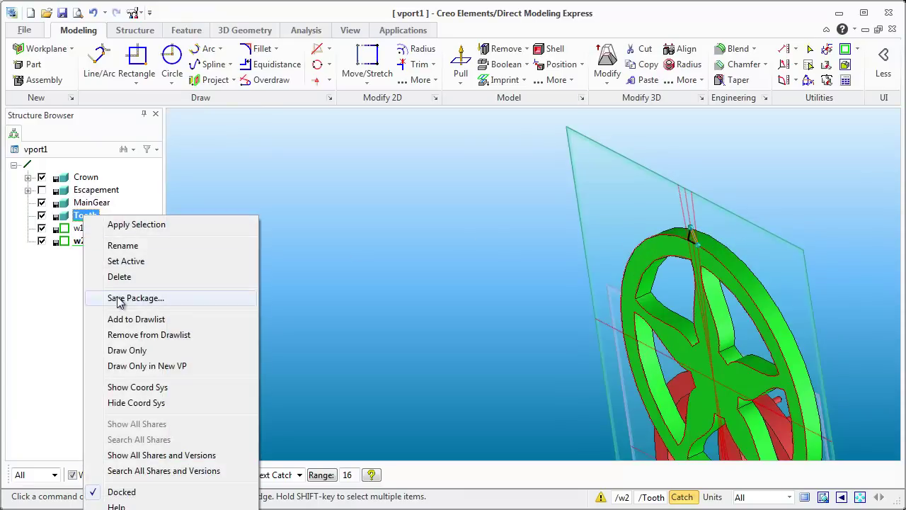
left_click(126, 261)
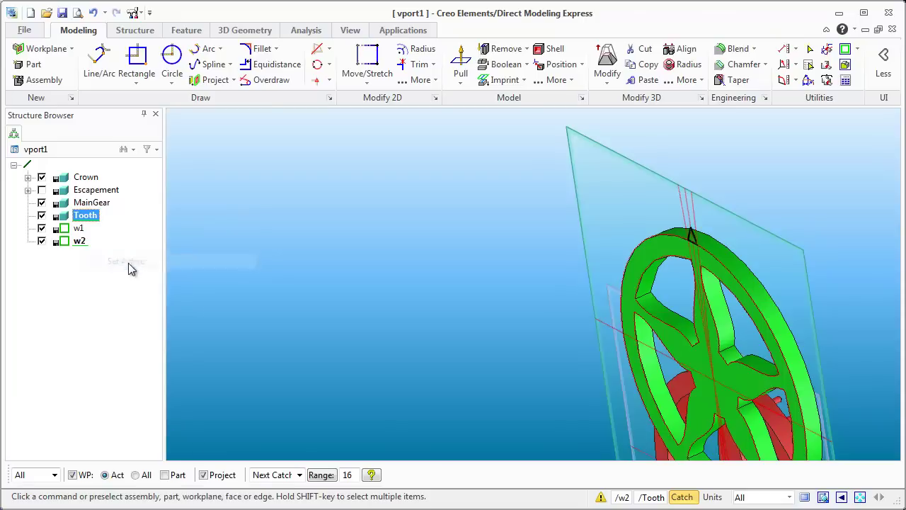
Step: Pull the triangular profile 10 mm across the gear's rim into the Tooth part
left_click(461, 63)
scroll(706, 240, "up", 5)
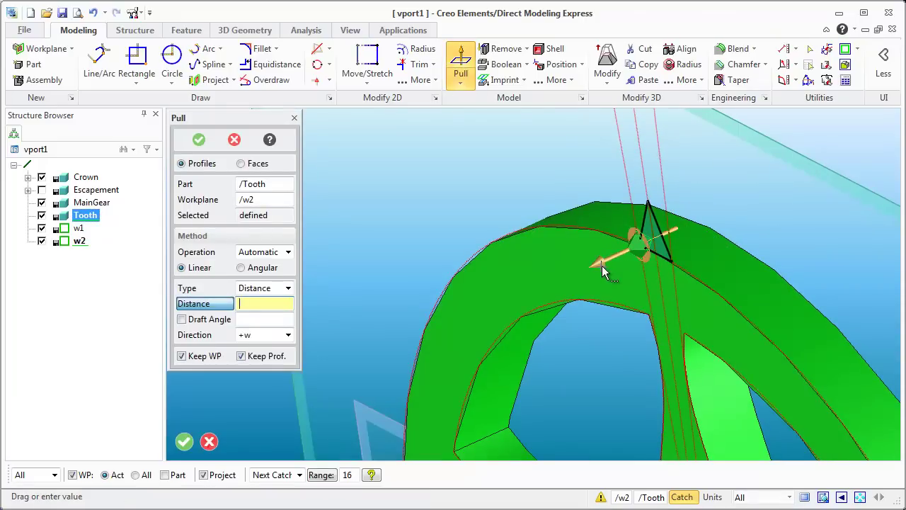
left_click_drag(602, 272, 691, 267)
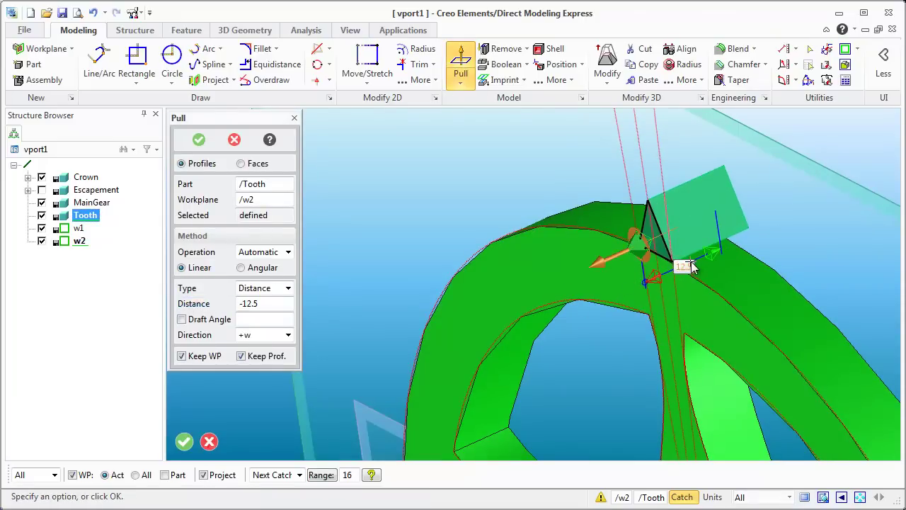
type("10")
key("Return")
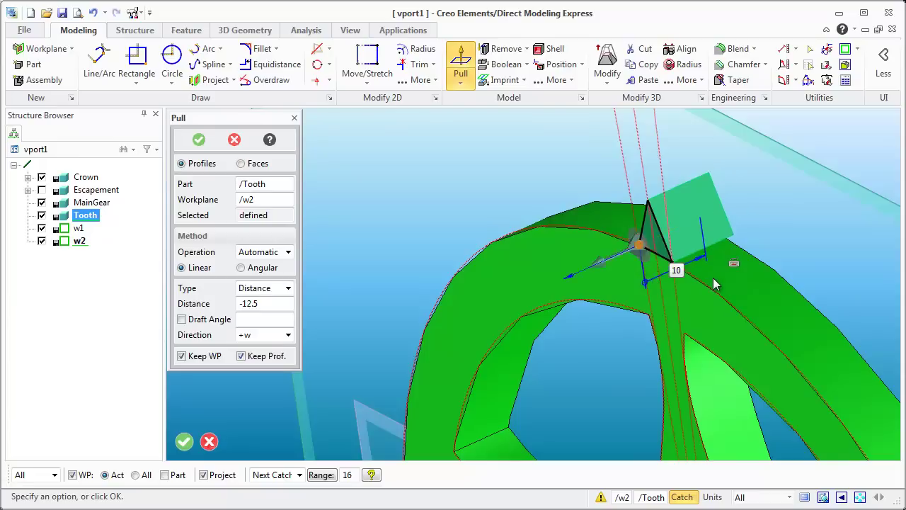
middle_click(756, 256)
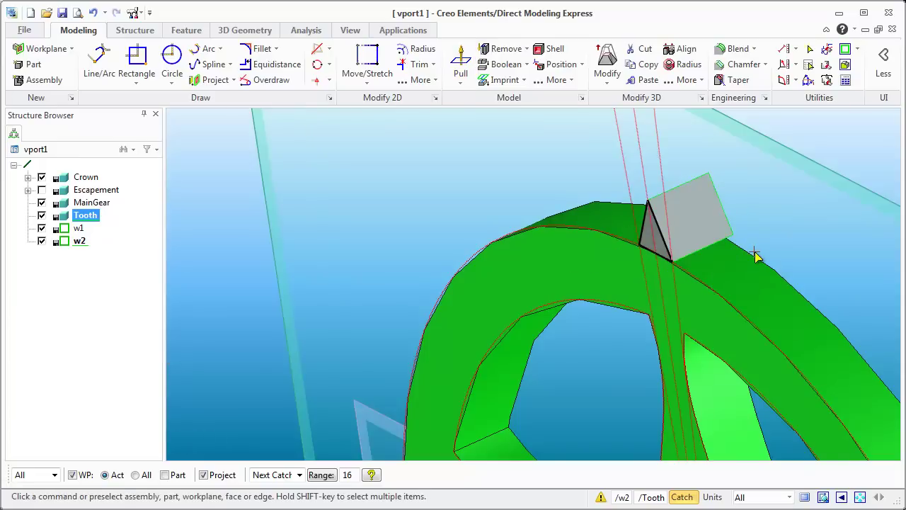
Step: Move the MainGear's back face outward by 1 mm so that it is flush with the end of the tooth
middle_click_drag(755, 255, 761, 281)
left_click(761, 274)
left_click(762, 280)
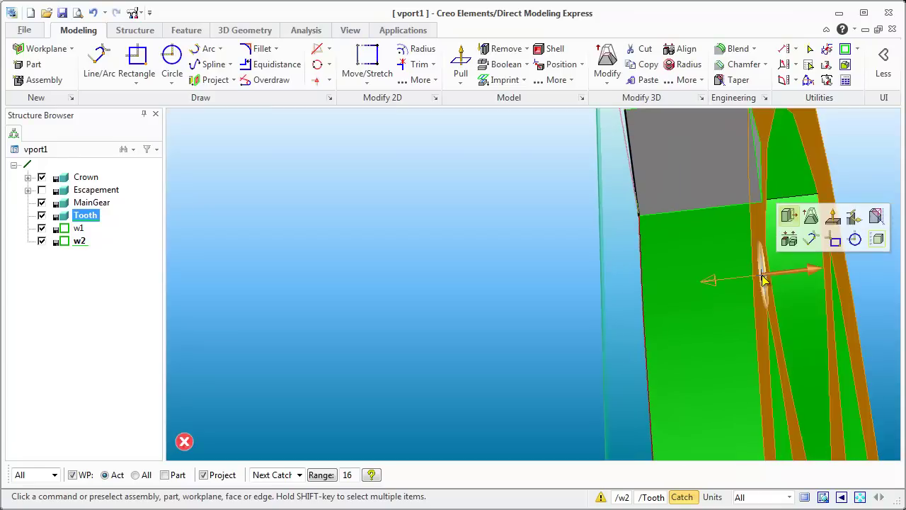
left_click_drag(809, 269, 755, 183)
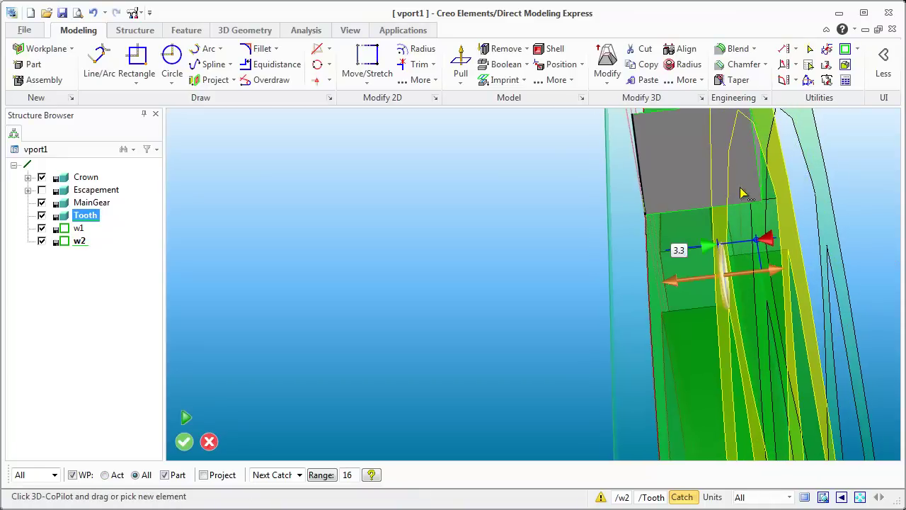
middle_click_drag(755, 186, 731, 188)
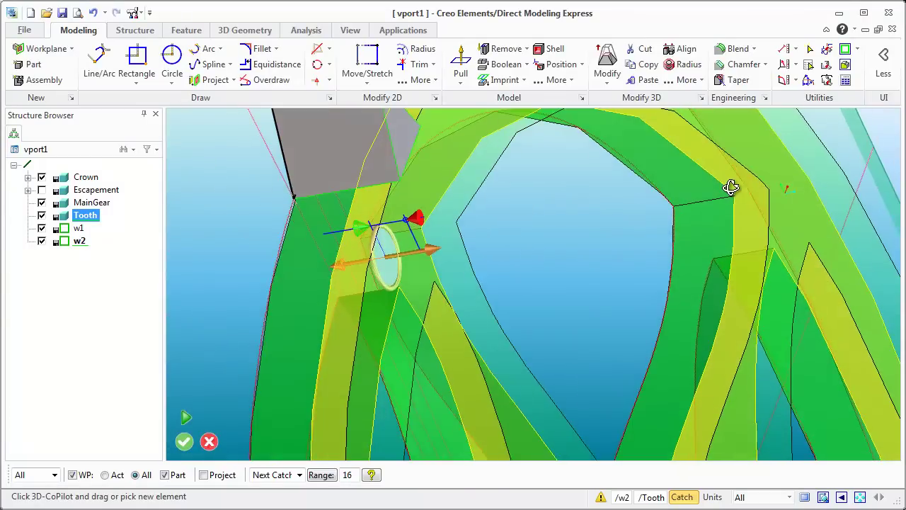
left_click_drag(441, 258, 400, 185)
type("1")
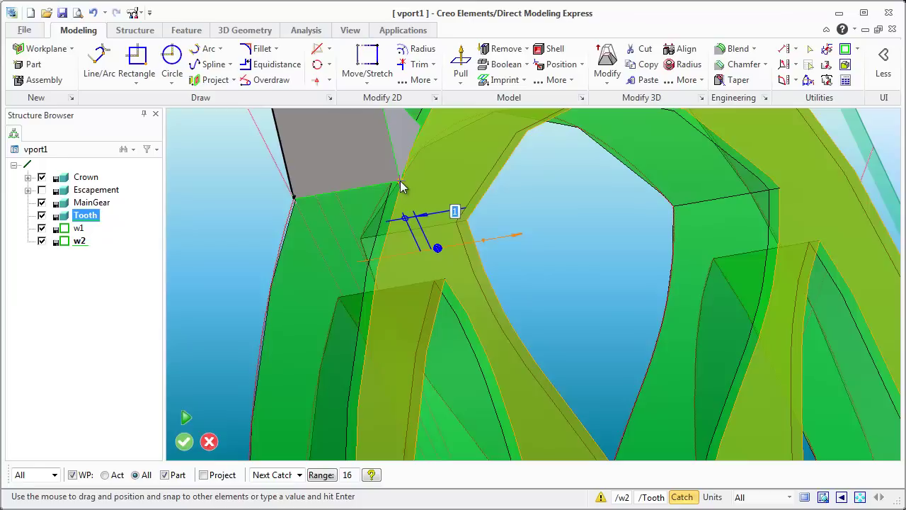
key("Return")
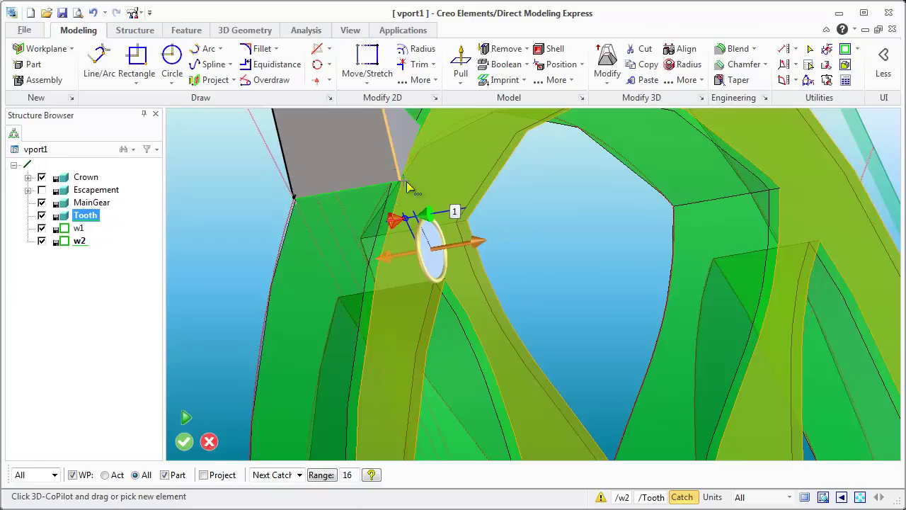
middle_click(420, 244)
Step: Hide workplanes w1 and w2 so only the parts remain displayed
middle_click_drag(418, 252, 479, 261)
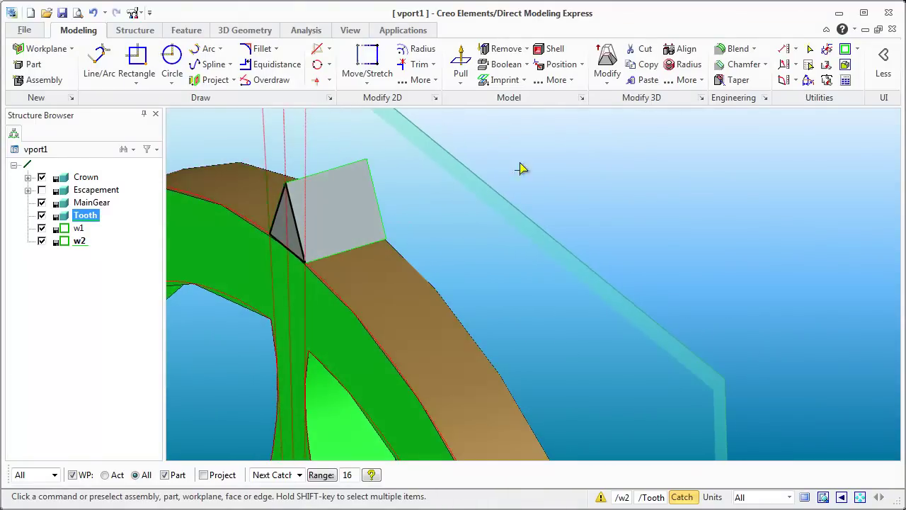
left_click(512, 214)
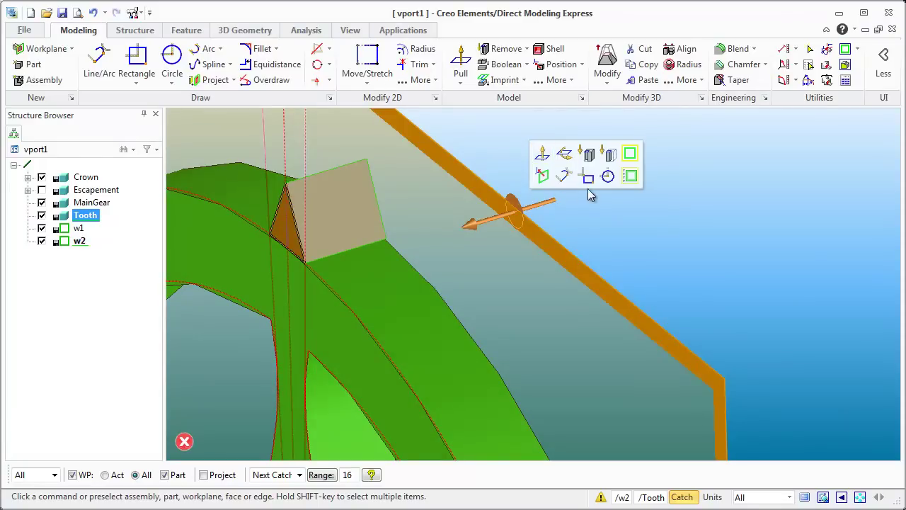
left_click(567, 191)
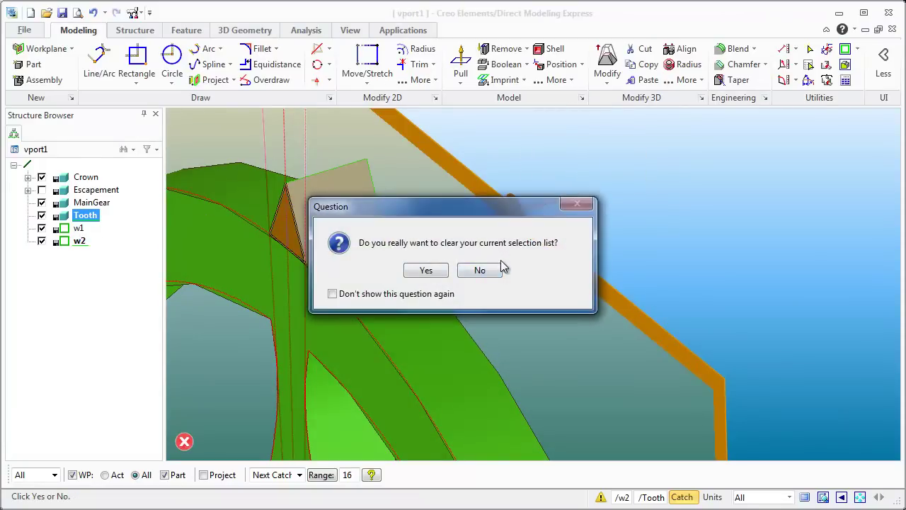
left_click(478, 273)
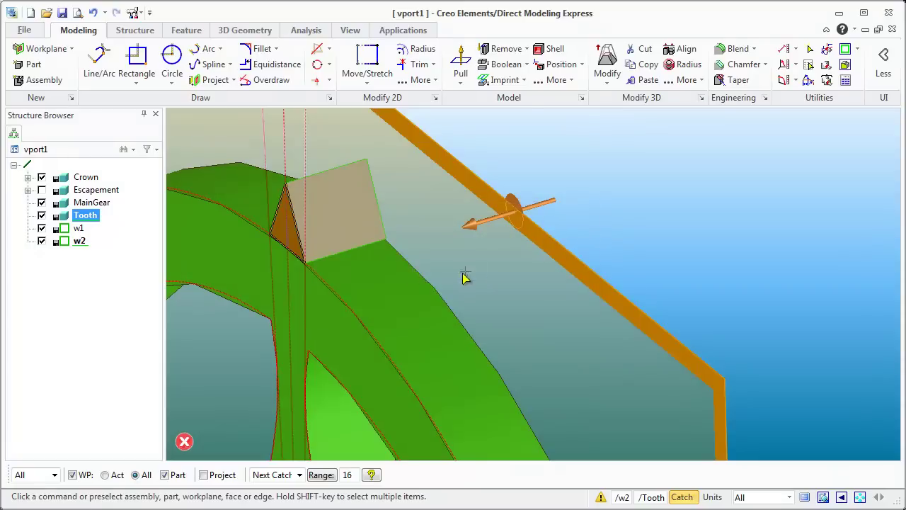
left_click(42, 242)
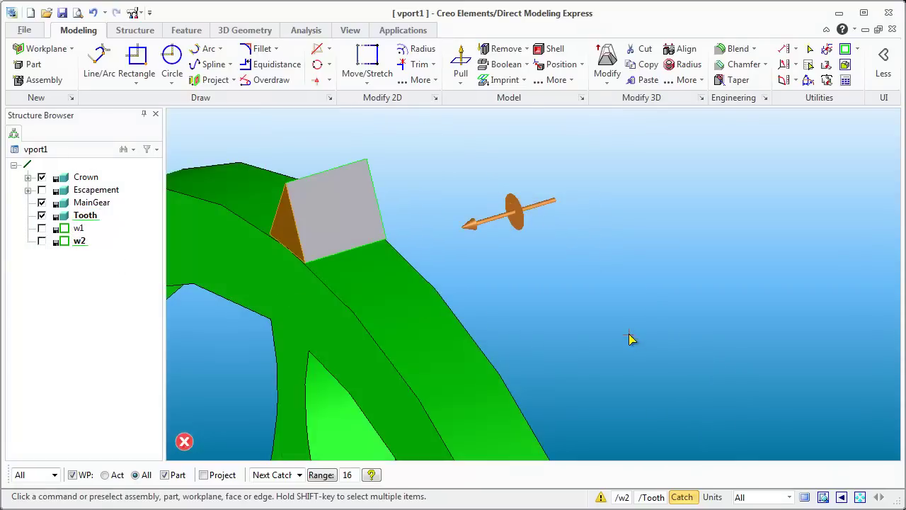